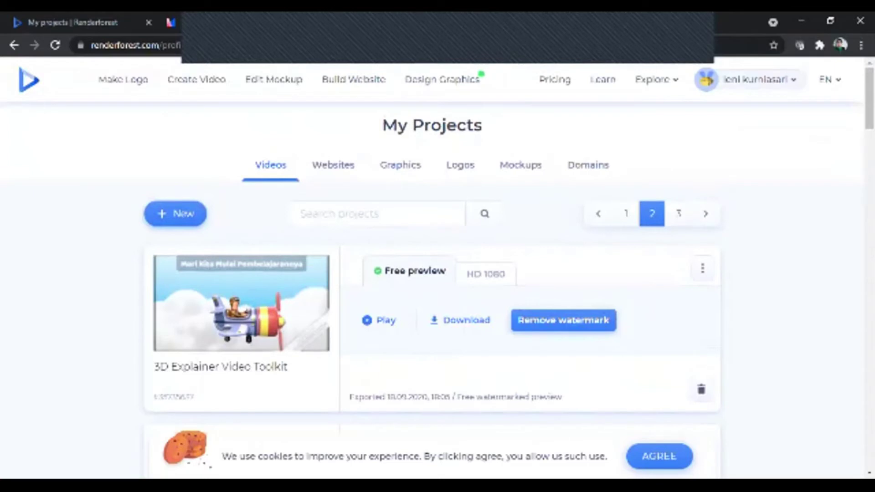
# Sign out of the account and reopen the Renderforest site in a new browser tab through a Google search for "renderforest".
pyautogui.click(757, 79)
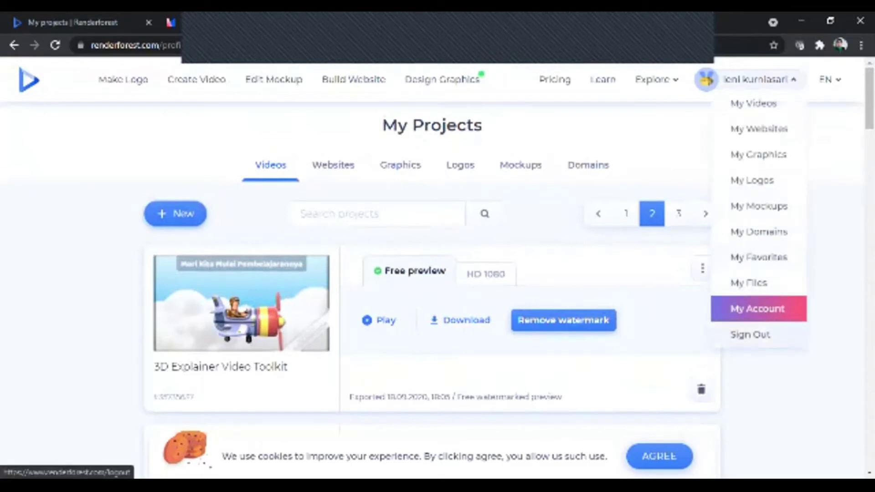
pyautogui.click(750, 334)
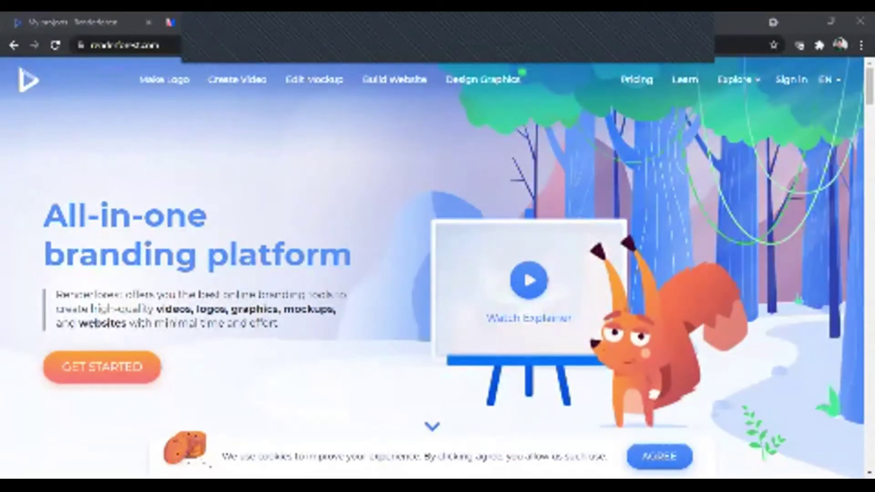
pyautogui.hotkey('ctrl', 't')
pyautogui.click(411, 280)
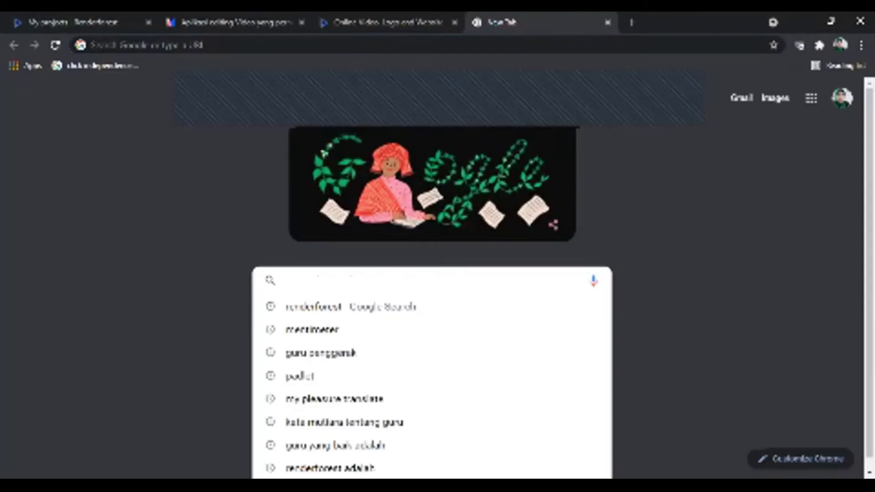
pyautogui.click(347, 307)
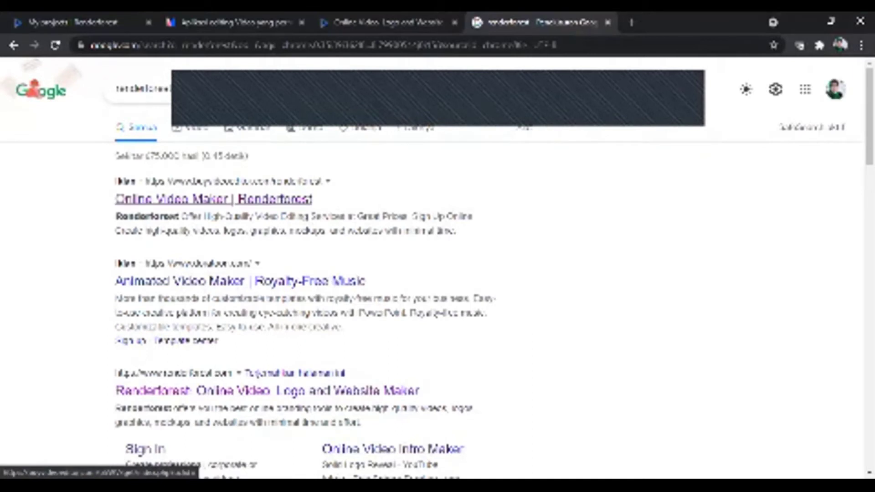
pyautogui.click(213, 198)
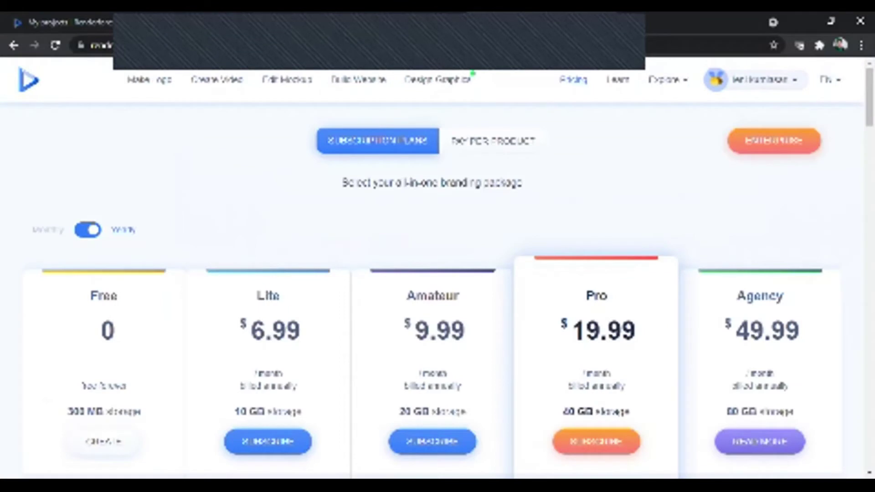
# Examine the prices and video features of the yearly subscription plans from Free to Agency on the pricing page.
pyautogui.scroll(-4, 422, 269)
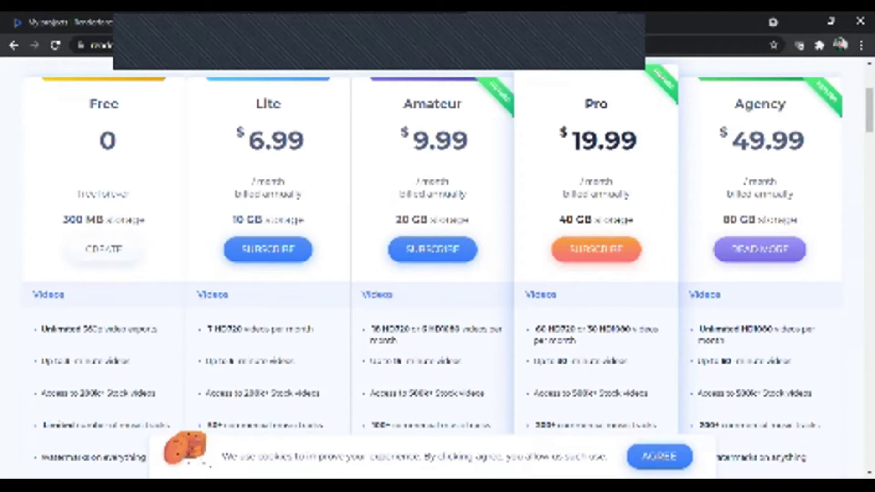
pyautogui.scroll(-3, 438, 268)
pyautogui.scroll(-1, 437, 268)
pyautogui.scroll(5, 437, 268)
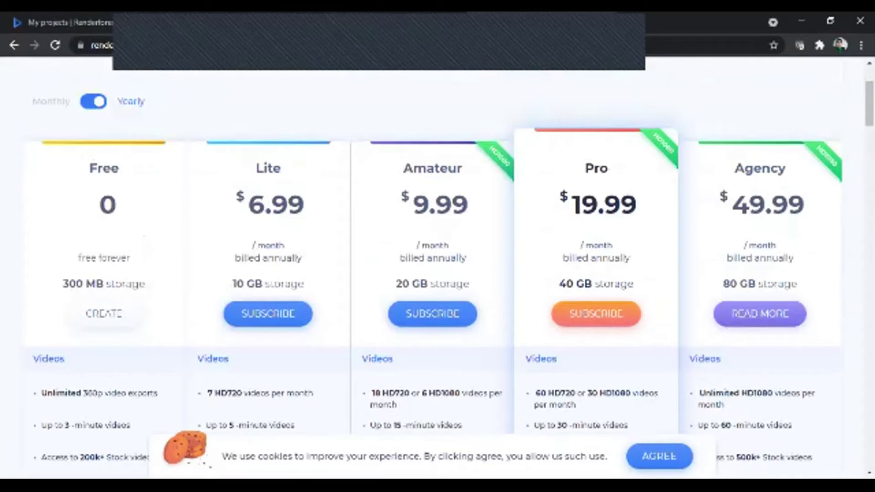
pyautogui.scroll(3, 438, 269)
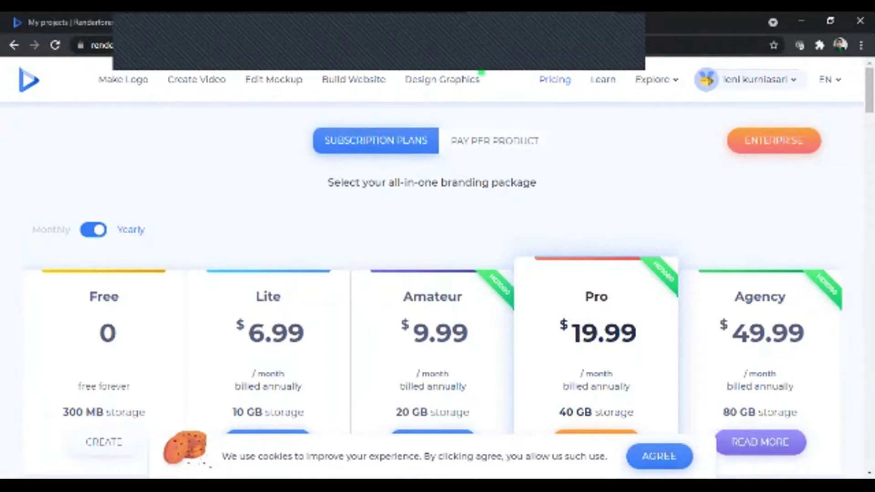
pyautogui.moveTo(657, 79)
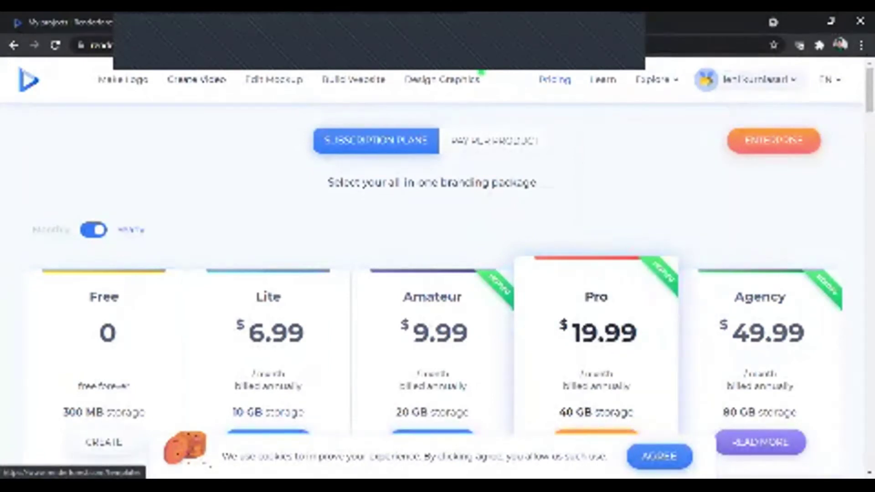
# Open the video template catalogue and filter the templates to the 16:9 aspect ratio.
pyautogui.click(196, 79)
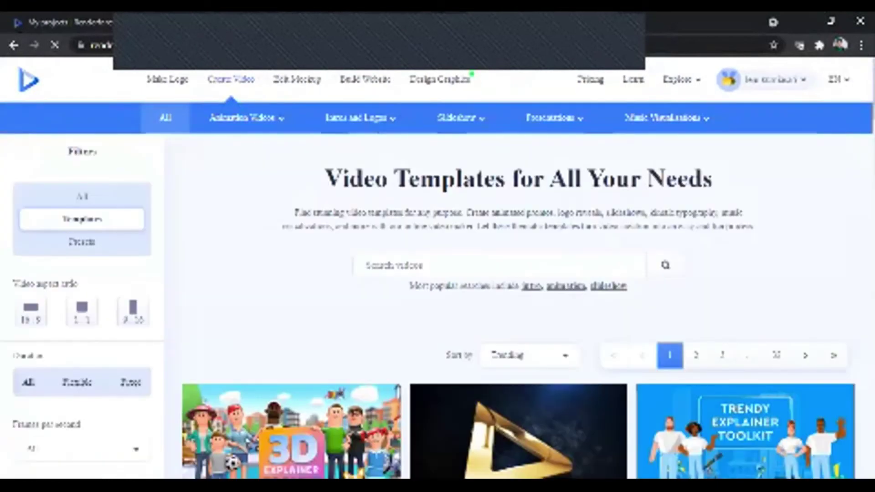
pyautogui.scroll(-4, 438, 269)
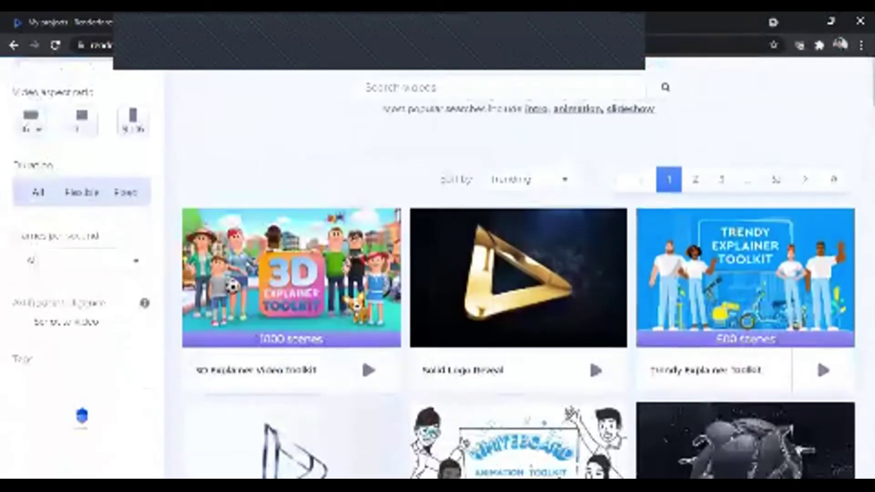
pyautogui.scroll(-15, 437, 269)
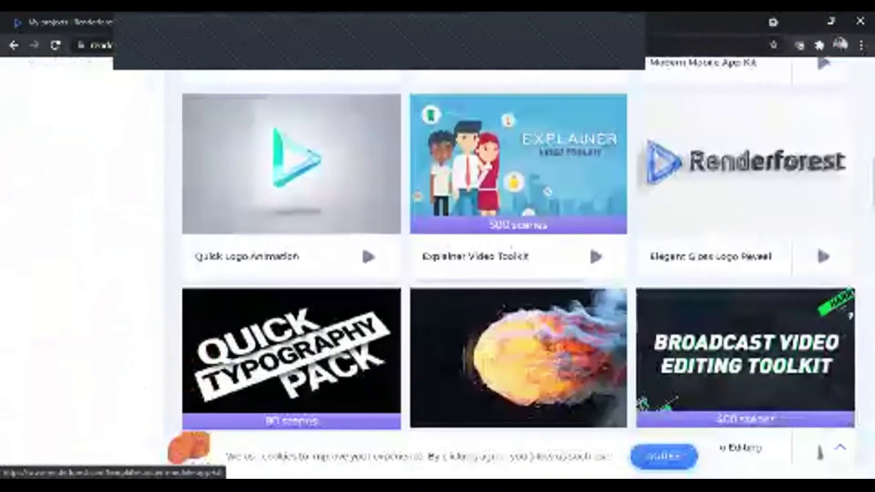
pyautogui.scroll(19, 438, 269)
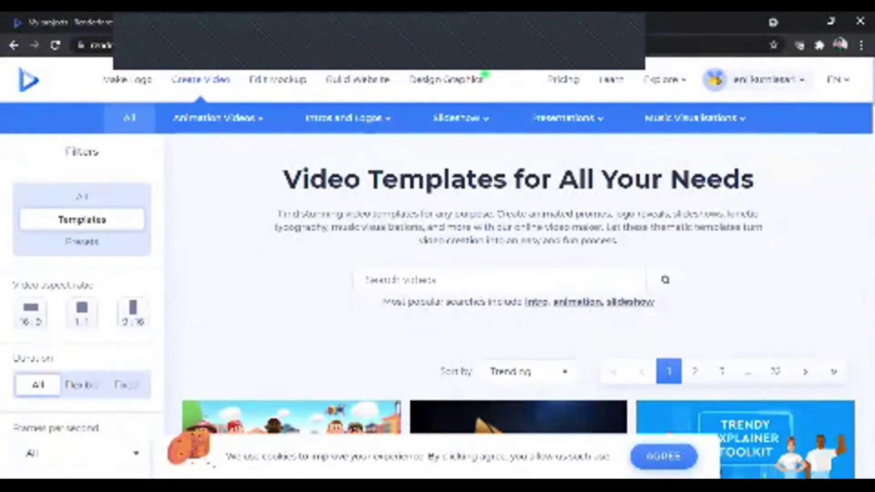
pyautogui.scroll(-2, 437, 269)
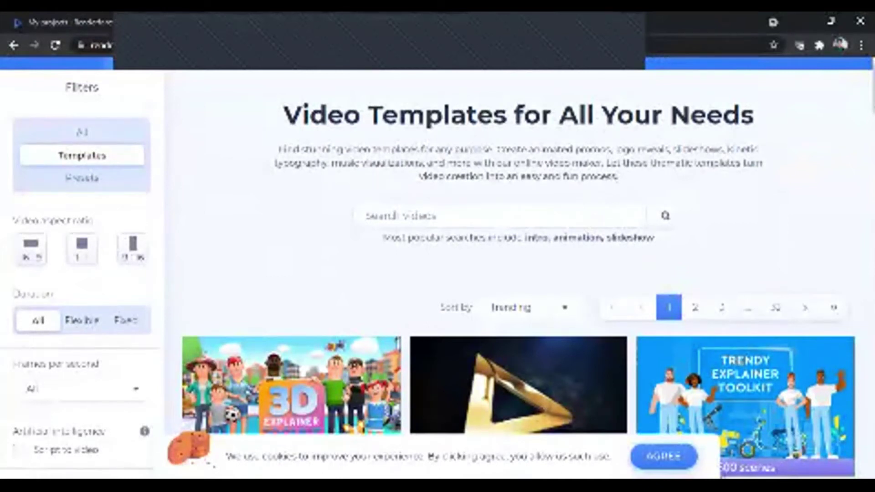
pyautogui.click(31, 249)
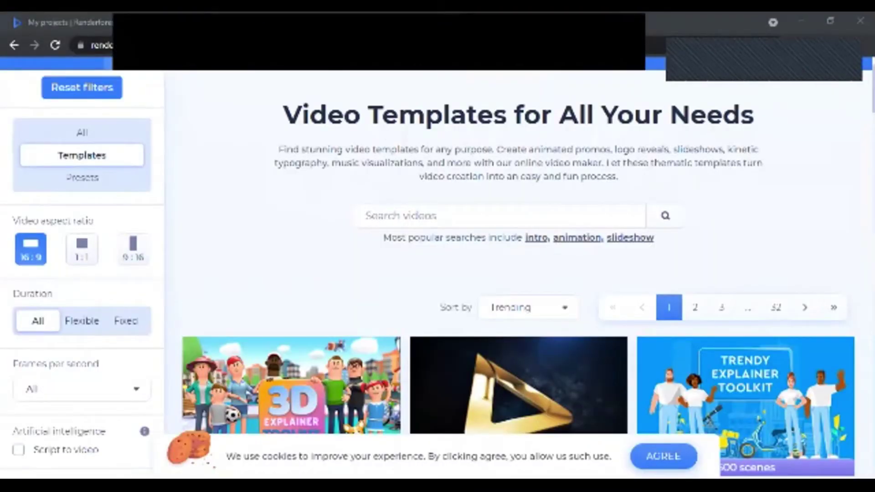
# Look through the filtered templates and open the 3D Explainer Video Toolkit template.
pyautogui.scroll(-2, 438, 269)
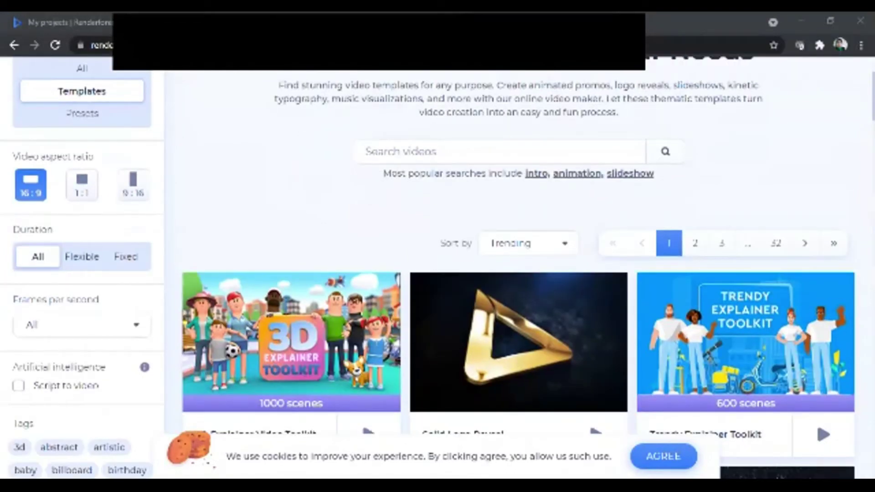
pyautogui.scroll(3, 437, 269)
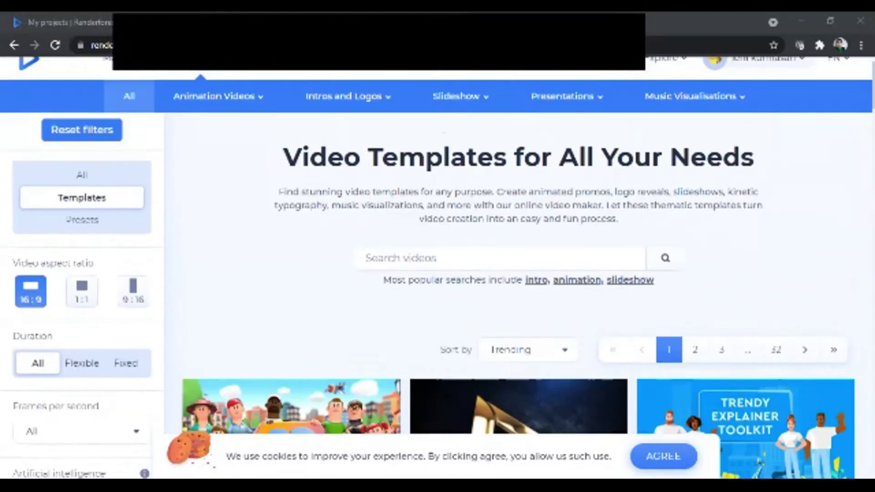
pyautogui.scroll(-1, 437, 269)
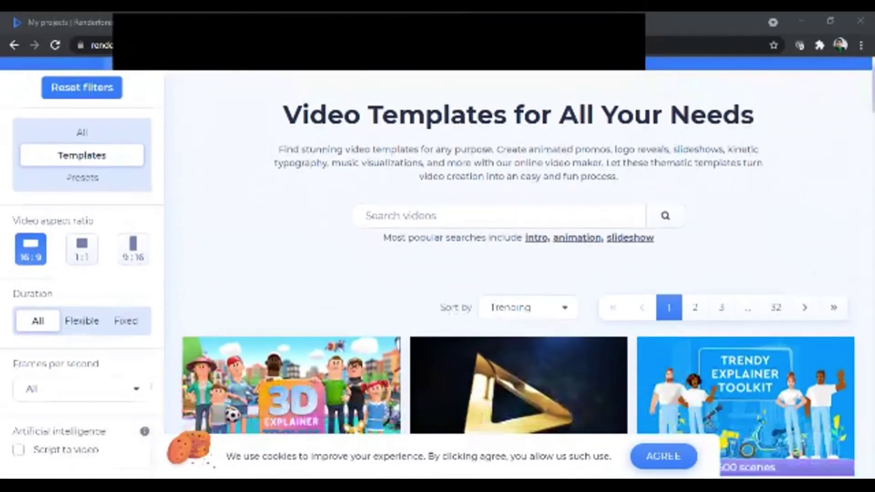
pyautogui.scroll(-2, 292, 273)
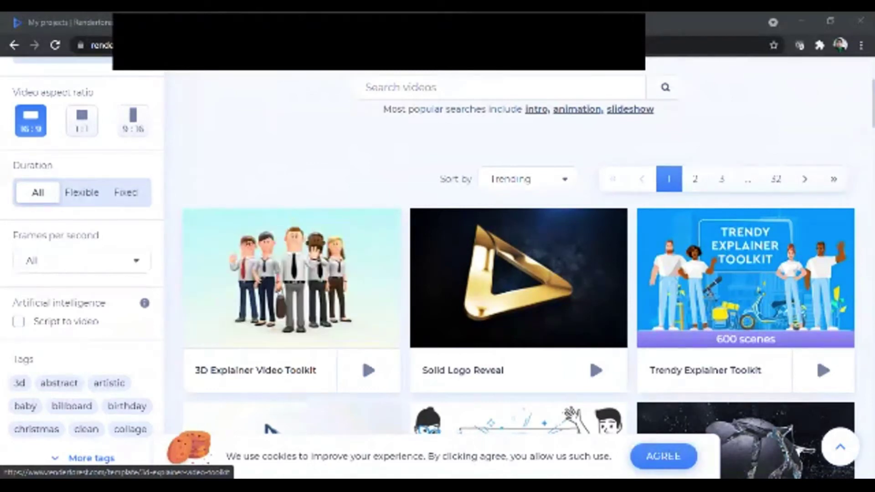
pyautogui.click(292, 278)
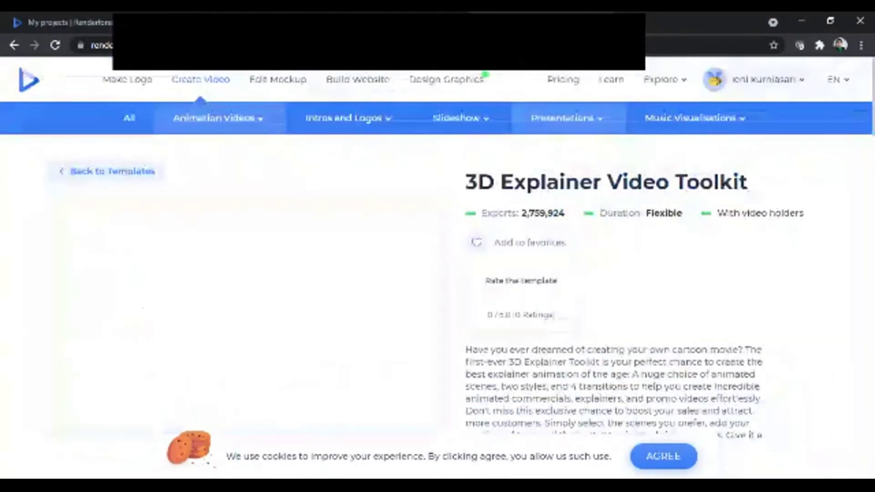
# Review the template's details, start a new video from it and choose to build it with the Add scene option.
pyautogui.scroll(-2, 438, 246)
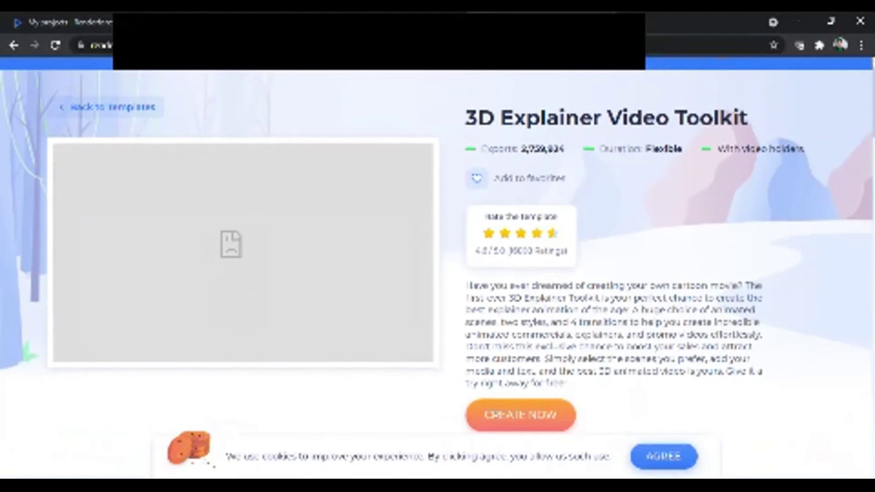
pyautogui.scroll(-3, 438, 246)
pyautogui.scroll(5, 437, 246)
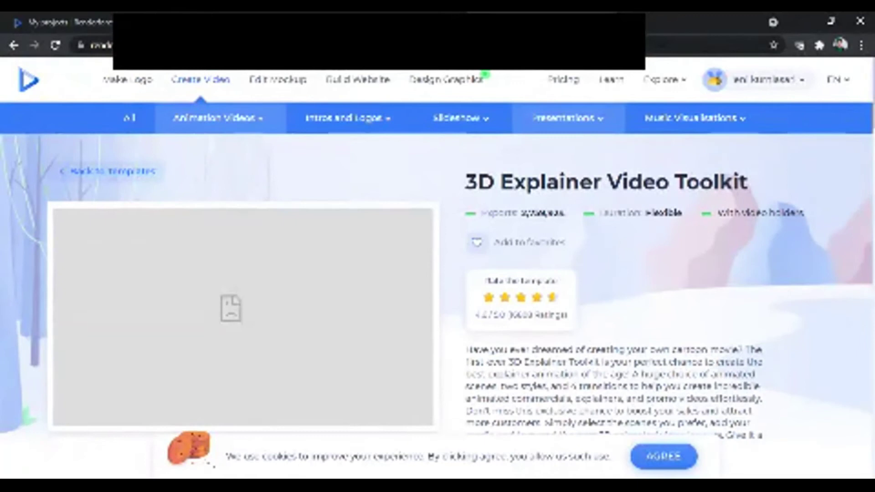
pyautogui.scroll(-4, 438, 246)
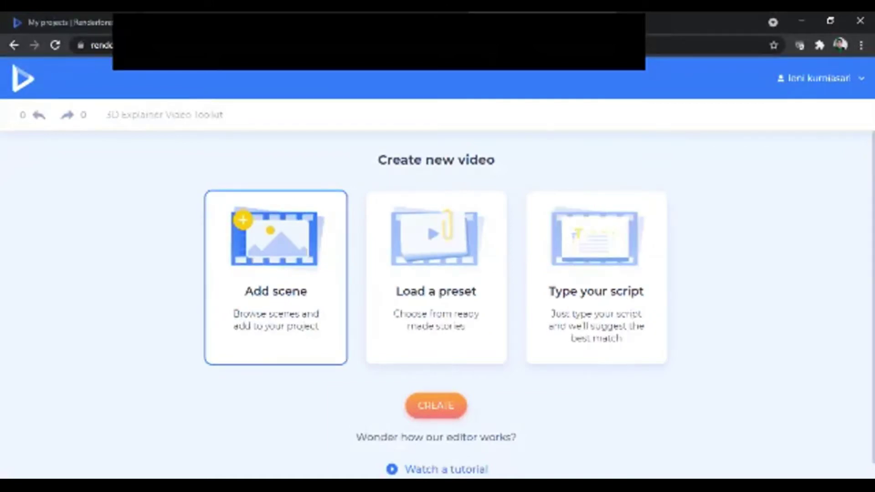
pyautogui.scroll(-1, 436, 305)
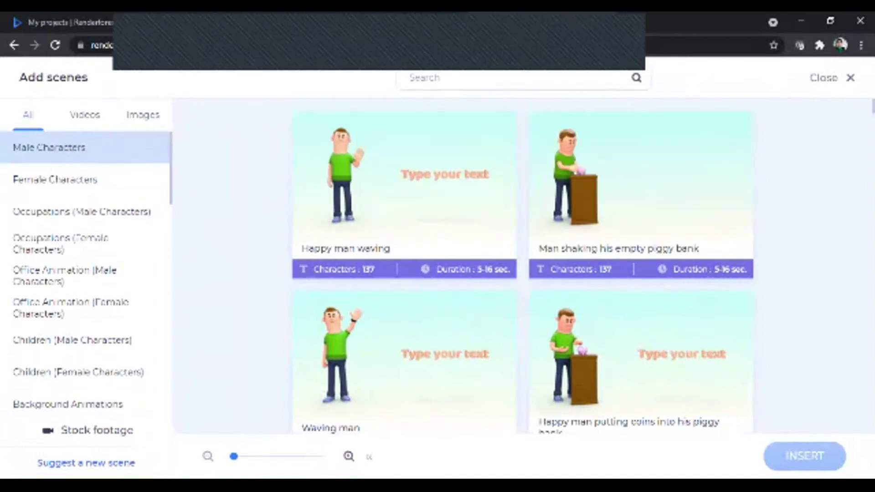
# Examine the scenes offered in the Male Characters category of the scene library.
pyautogui.scroll(-2, 523, 266)
pyautogui.scroll(-7, 523, 266)
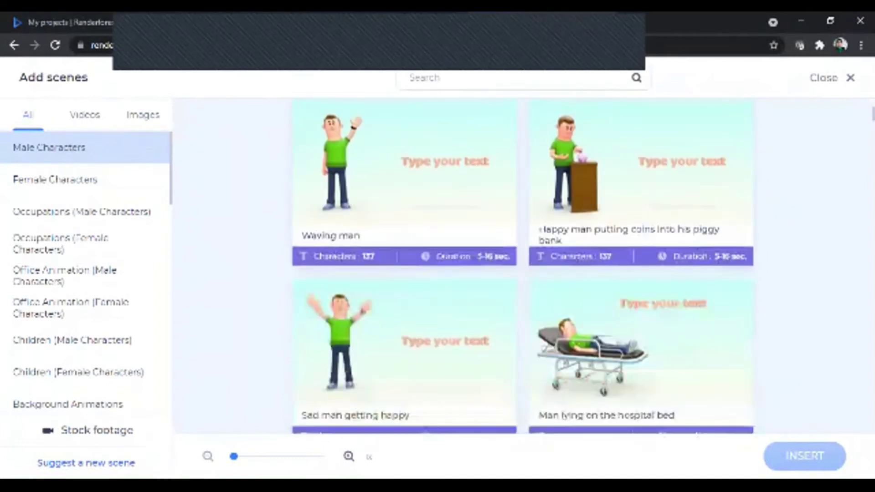
pyautogui.scroll(-8, 523, 266)
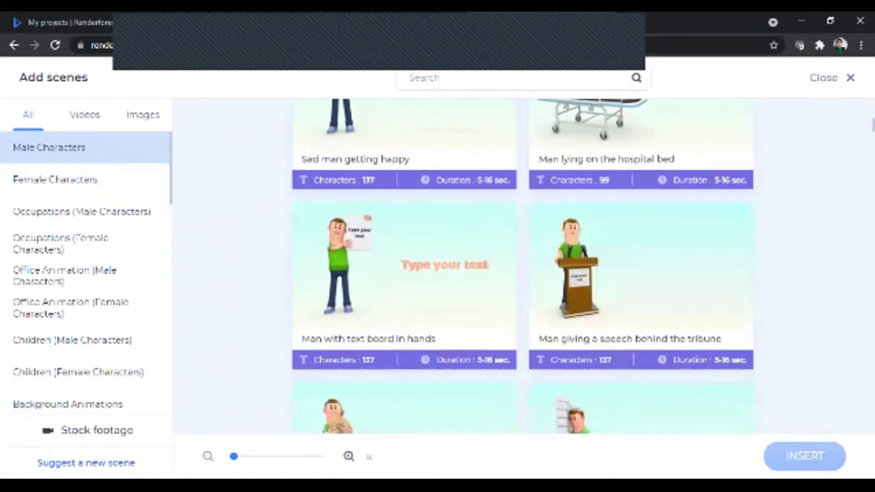
pyautogui.scroll(-6, 523, 265)
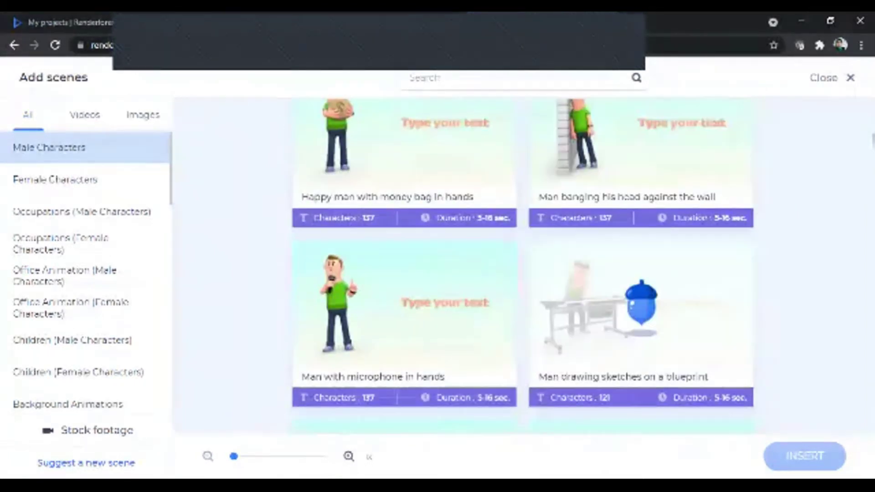
pyautogui.scroll(-7, 523, 266)
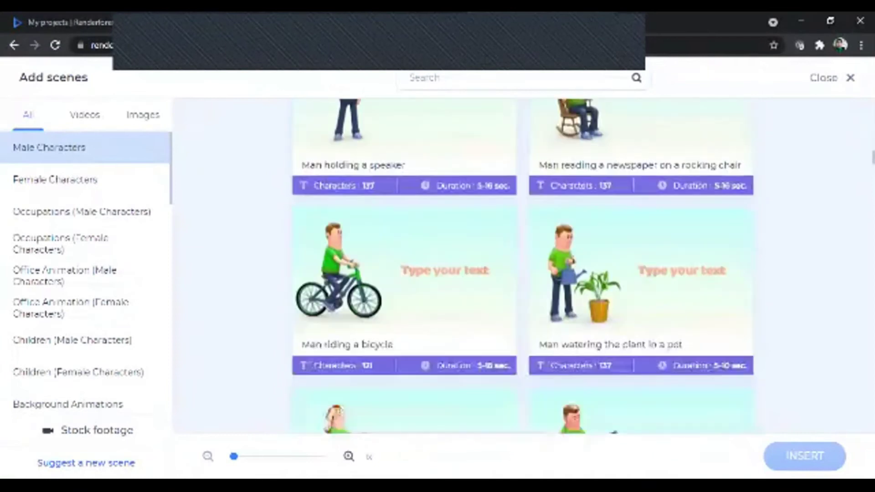
pyautogui.scroll(-12, 523, 266)
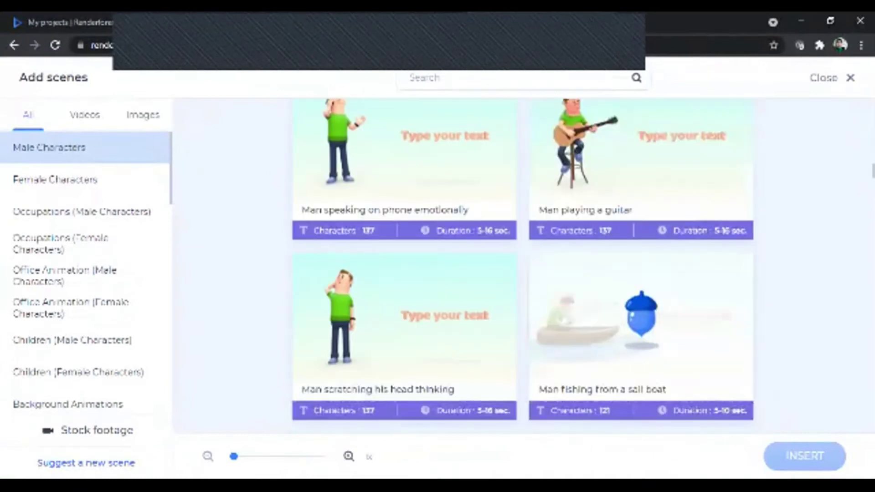
pyautogui.scroll(-11, 523, 265)
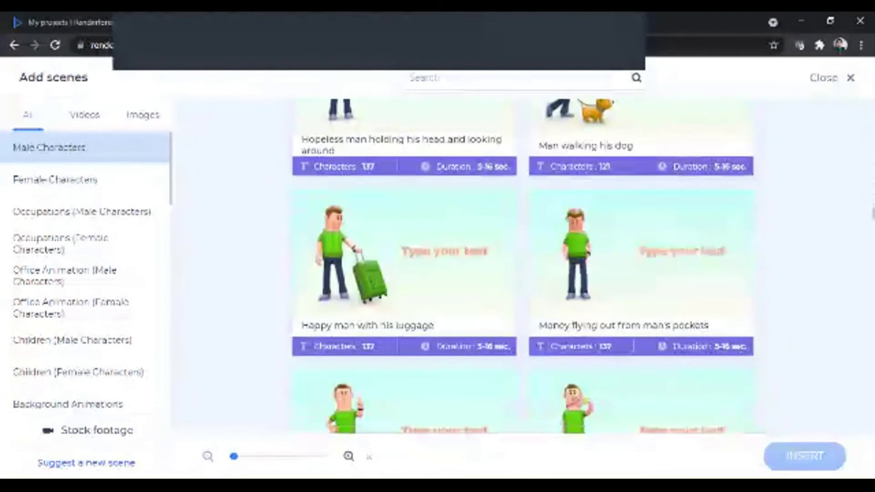
pyautogui.scroll(-3, 523, 266)
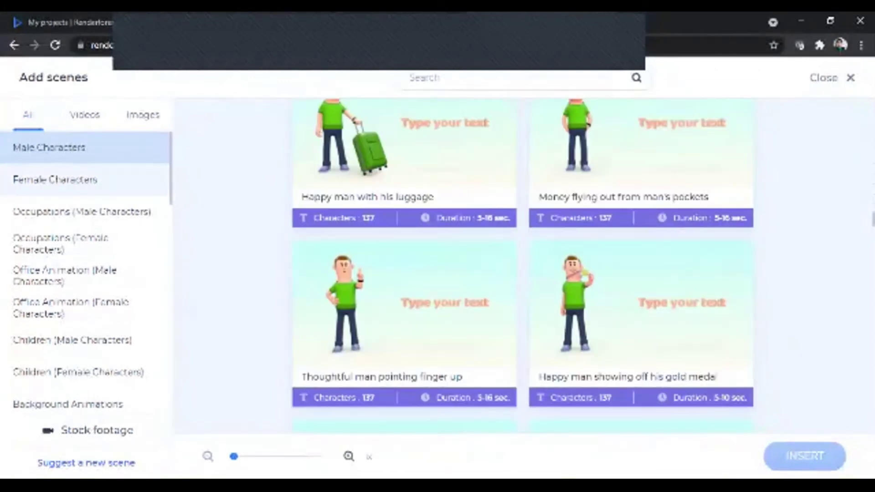
# Switch the scene library to the Female Characters category and examine its scenes.
pyautogui.click(54, 179)
pyautogui.scroll(-3, 523, 266)
pyautogui.scroll(-15, 523, 266)
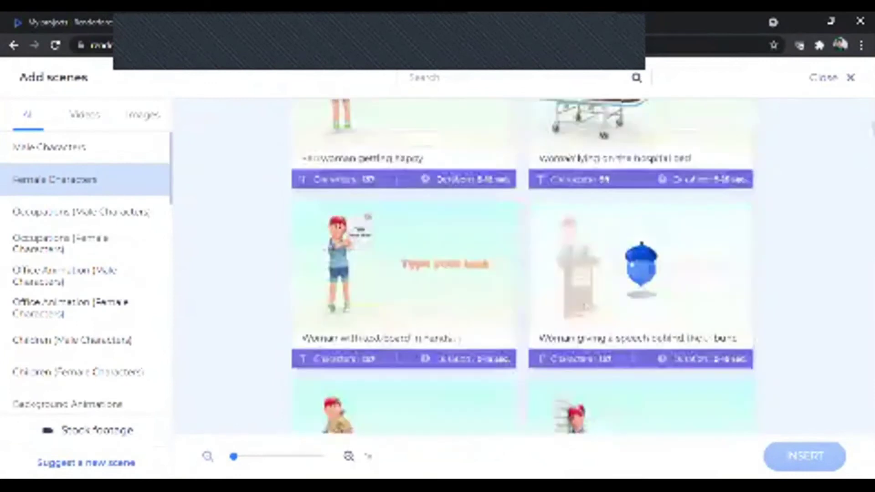
pyautogui.scroll(10, 523, 266)
pyautogui.scroll(-2, 523, 265)
pyautogui.scroll(2, 523, 266)
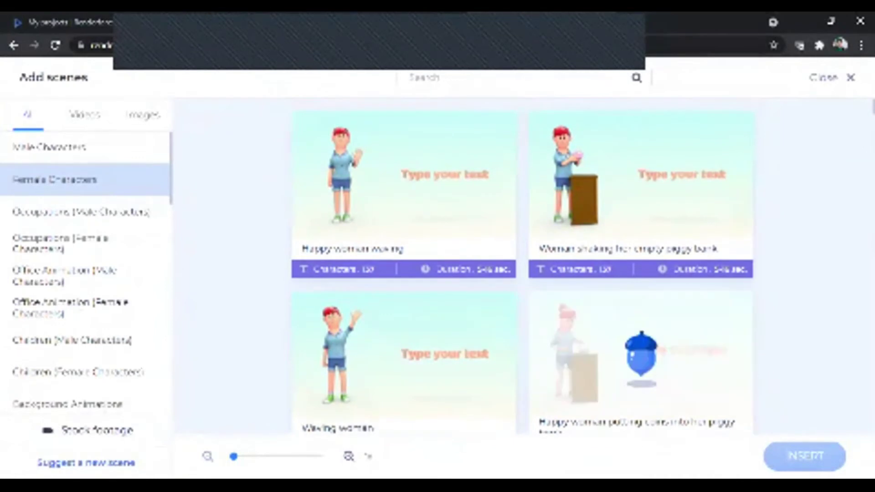
pyautogui.scroll(-10, 522, 266)
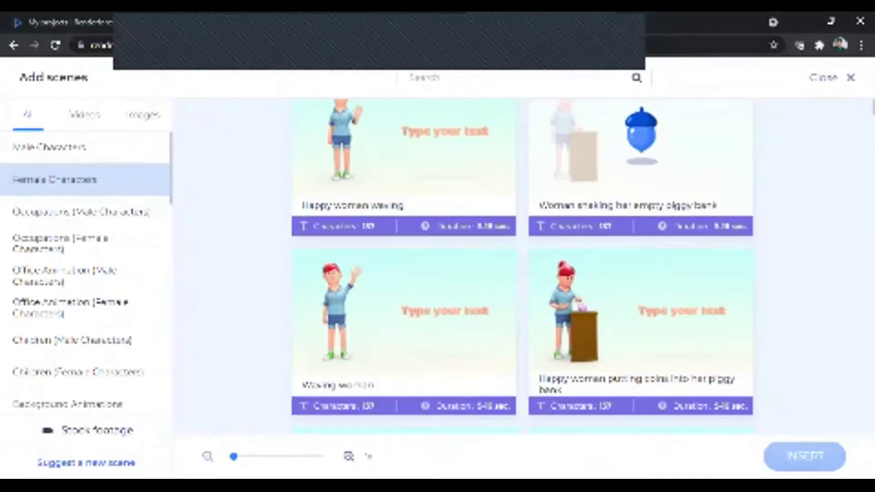
pyautogui.scroll(-6, 523, 266)
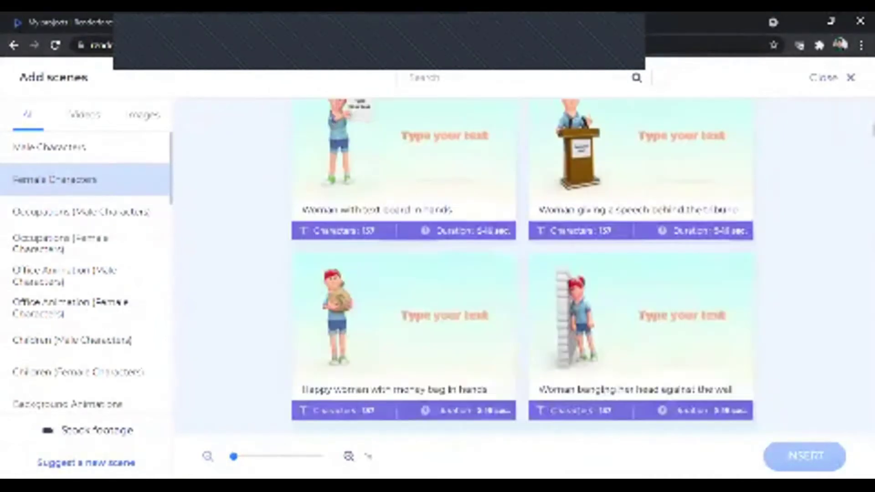
# Examine the remaining scenes in the Female Characters category of the scene library.
pyautogui.scroll(-10, 523, 266)
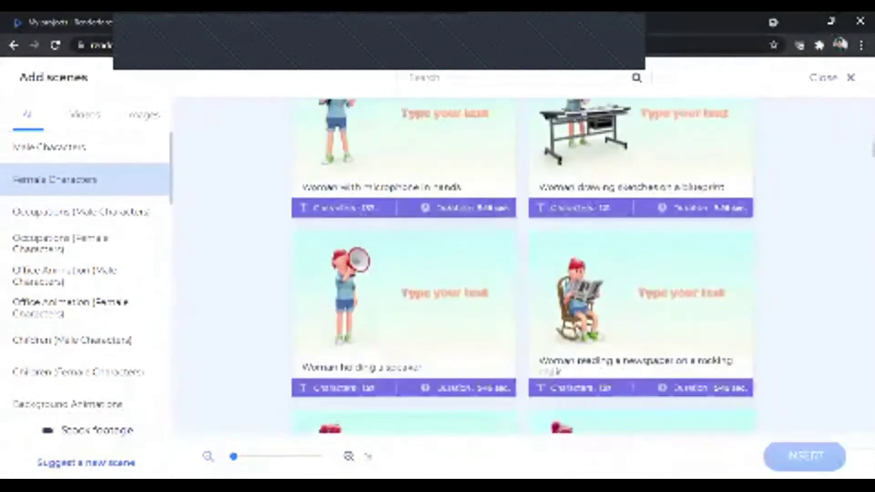
pyautogui.scroll(-12, 523, 266)
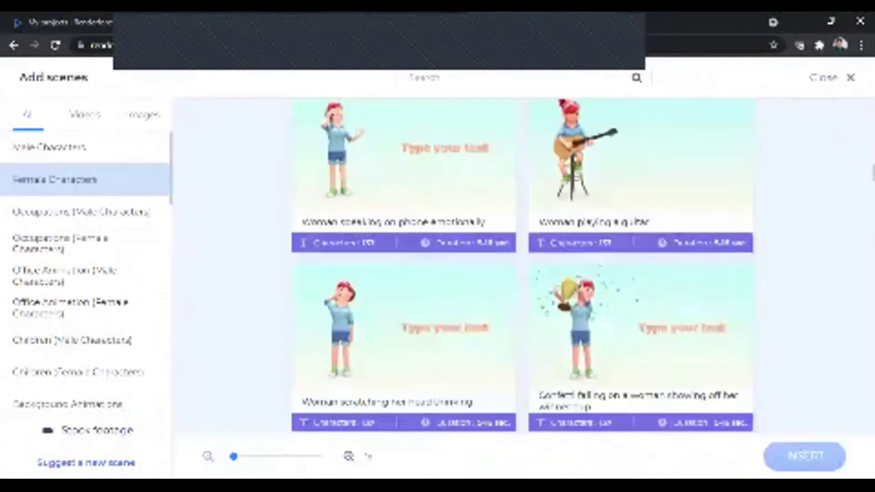
pyautogui.scroll(-5, 523, 266)
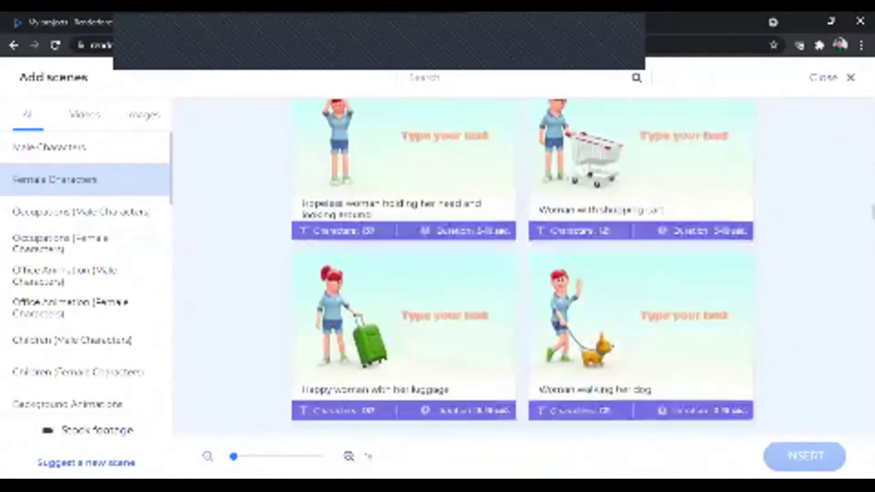
pyautogui.scroll(-4, 523, 266)
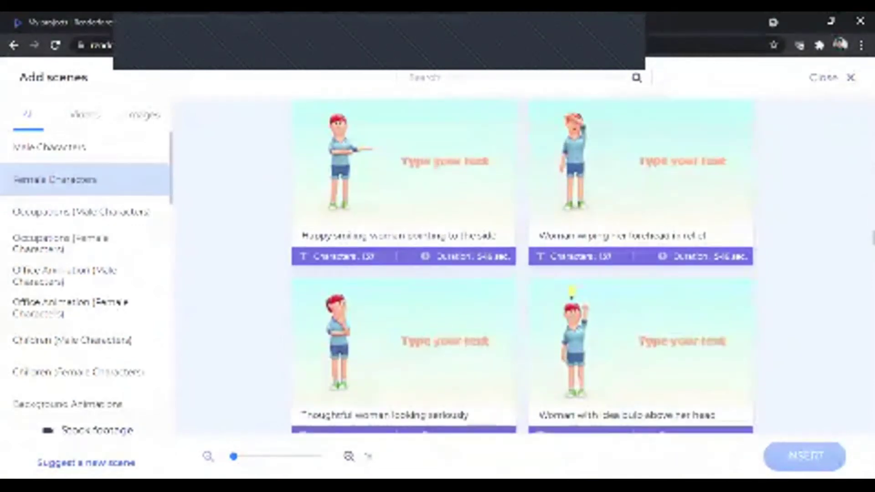
pyautogui.scroll(5, 523, 266)
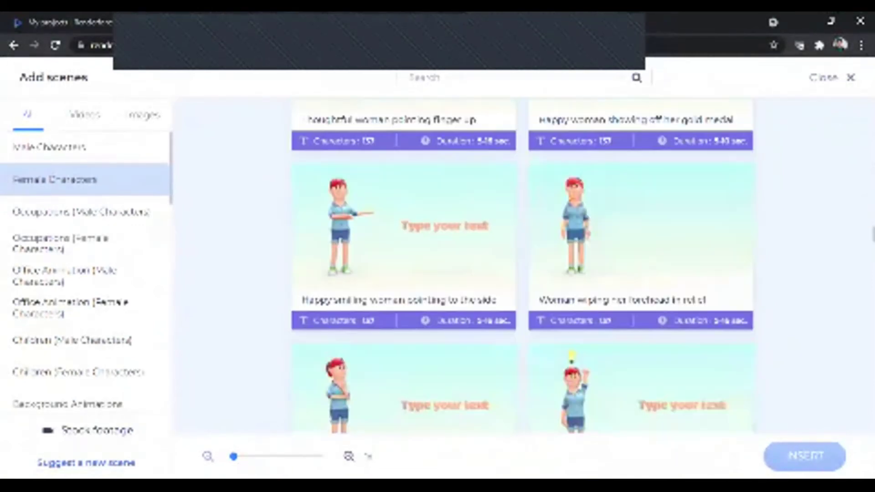
pyautogui.scroll(-3, 523, 266)
pyautogui.scroll(-10, 523, 266)
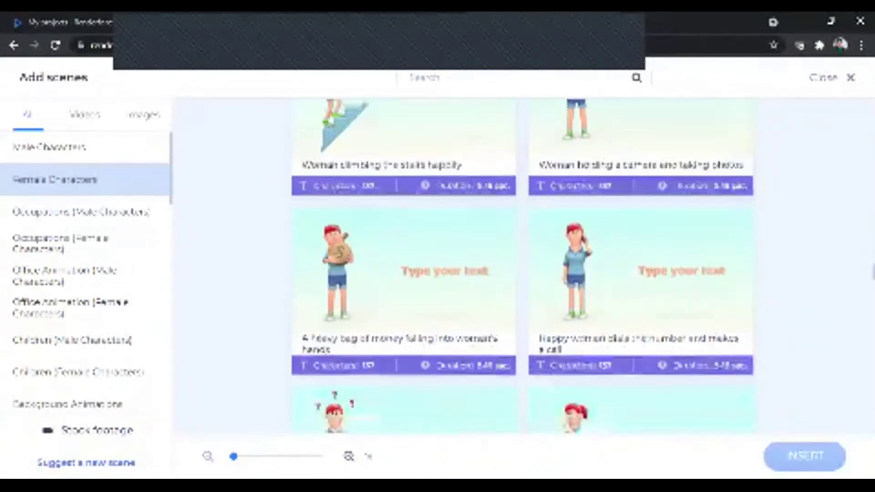
pyautogui.scroll(-9, 523, 266)
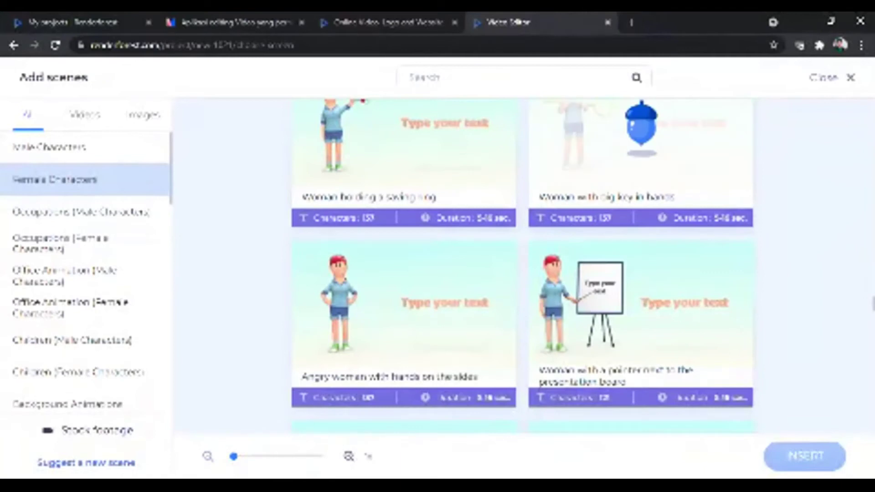
# Switch the scene library to the Occupations (Male Characters) category and examine its scenes.
pyautogui.scroll(-12, 523, 265)
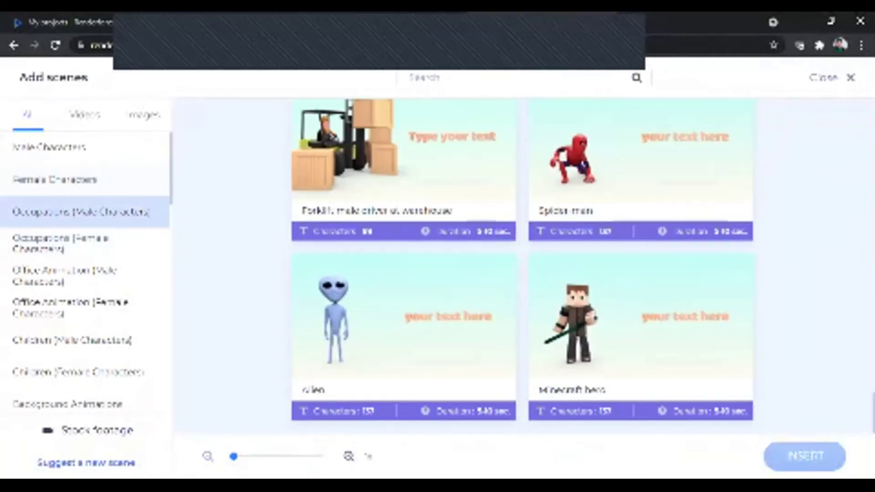
pyautogui.scroll(5, 523, 266)
pyautogui.scroll(-10, 523, 266)
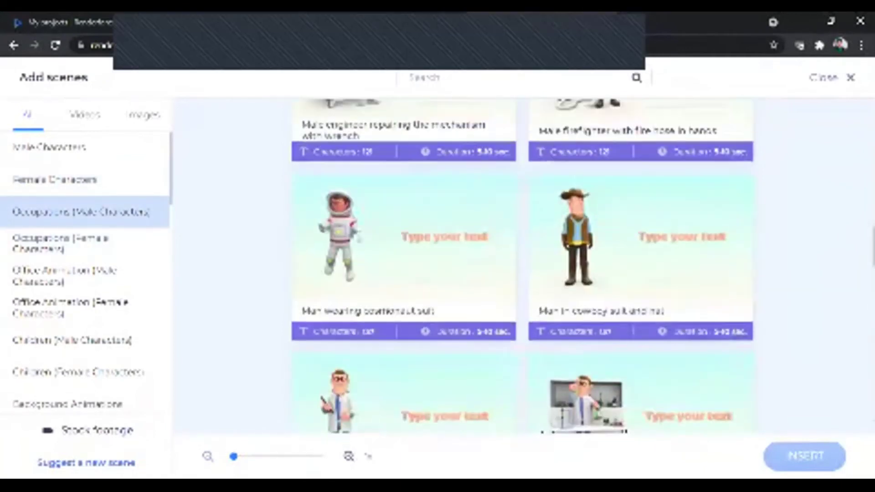
pyautogui.scroll(4, 523, 266)
pyautogui.scroll(-3, 523, 266)
pyautogui.scroll(-10, 523, 266)
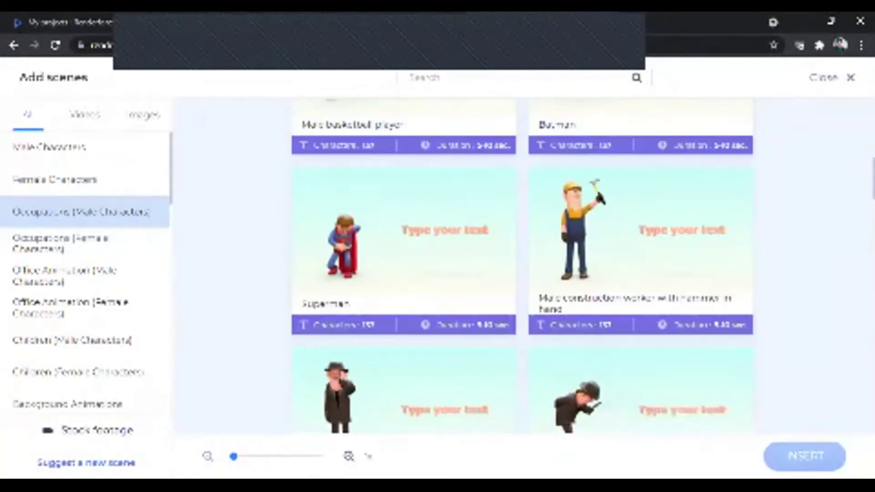
# Examine the scenes in the Occupations (Female Characters) category and in both the male and female Office Animation categories.
pyautogui.click(59, 243)
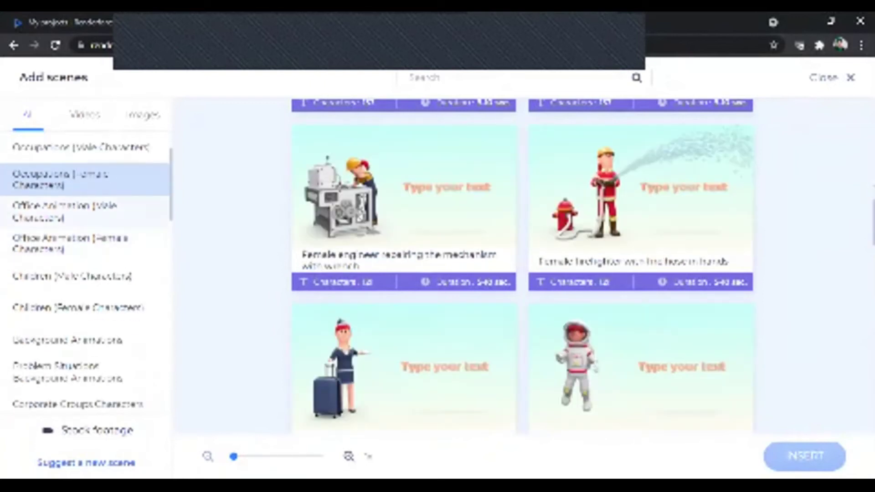
pyautogui.scroll(-5, 522, 265)
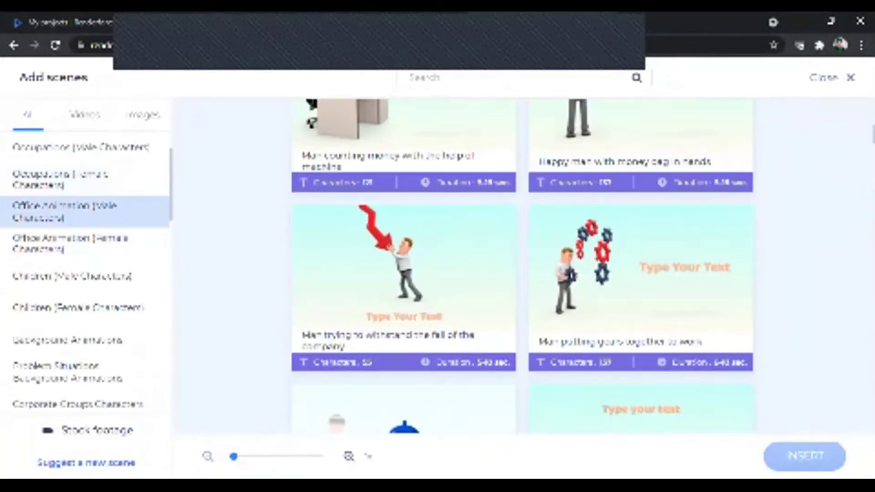
pyautogui.scroll(-5, 523, 267)
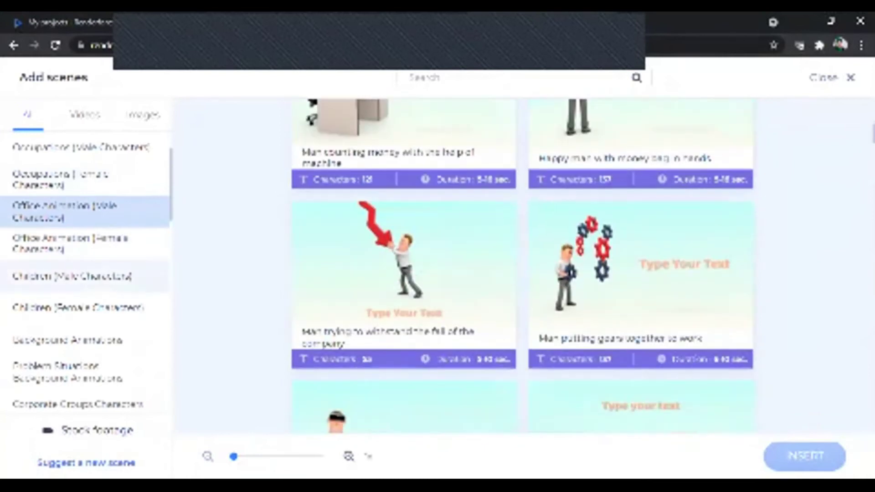
pyautogui.scroll(-5, 523, 266)
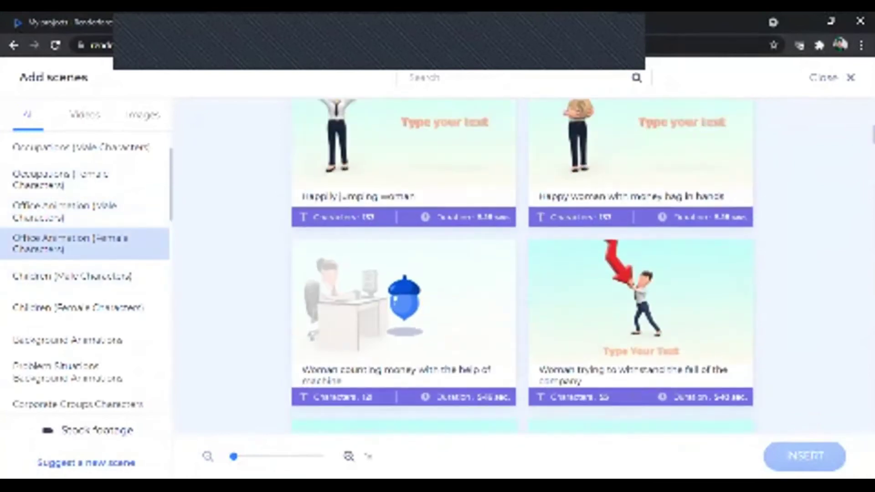
pyautogui.scroll(1, 523, 266)
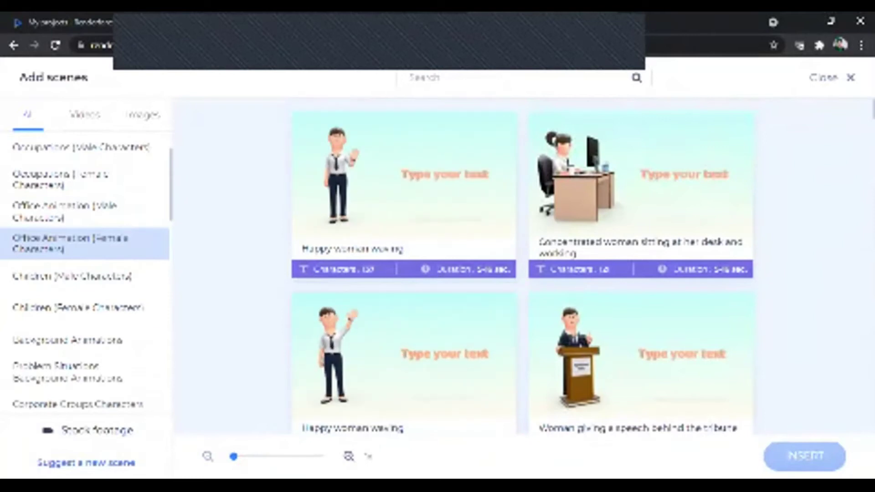
# Examine the scenes in the Children (Male Characters) and Children (Female Characters) categories.
pyautogui.click(73, 276)
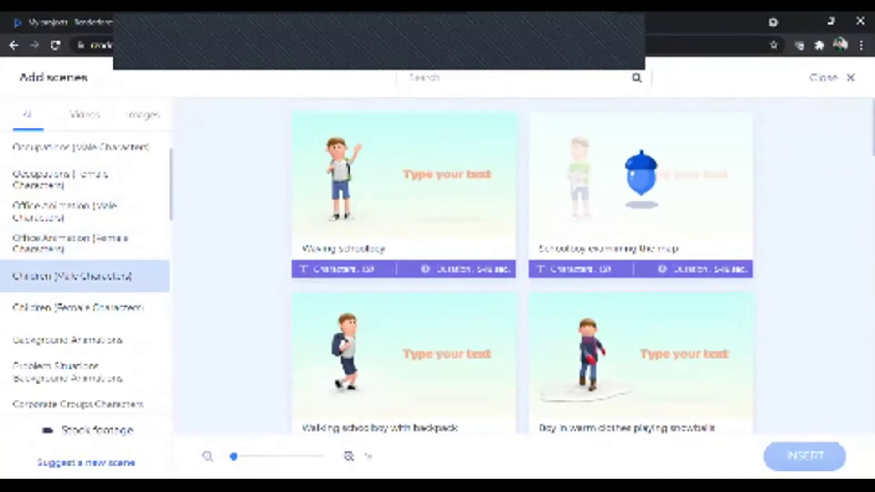
pyautogui.scroll(-5, 522, 266)
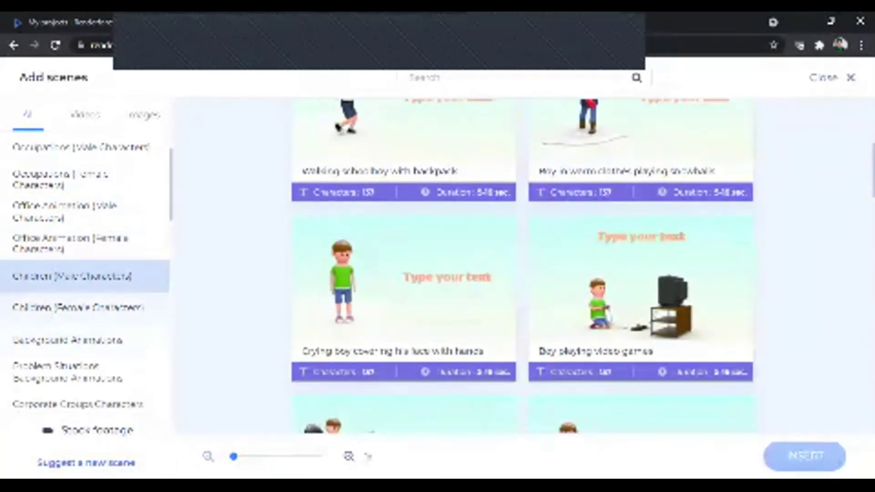
pyautogui.click(77, 308)
pyautogui.scroll(-15, 523, 266)
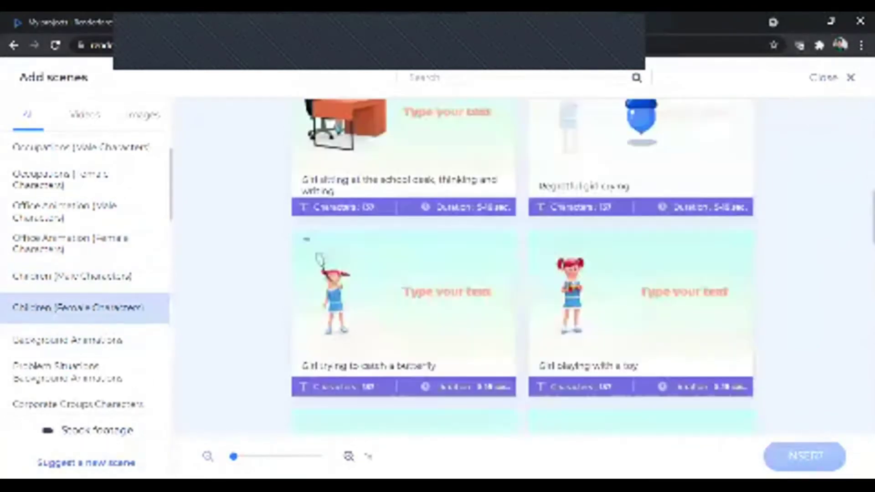
pyautogui.scroll(-5, 523, 267)
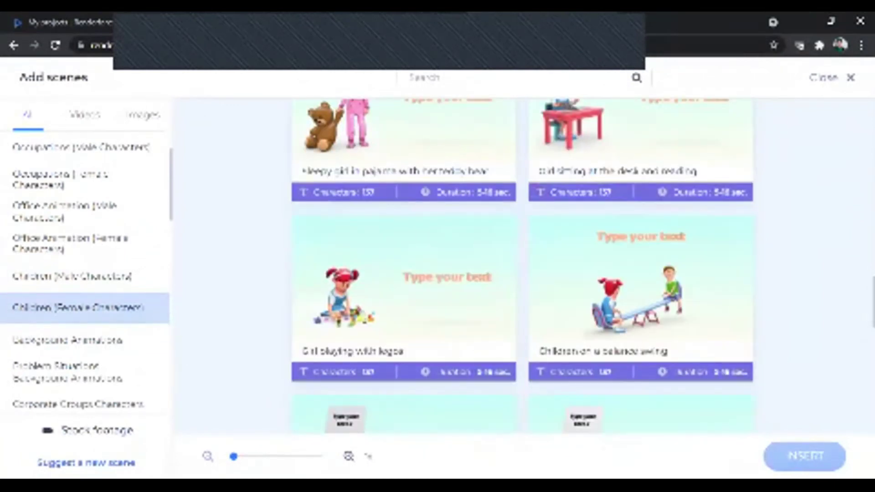
# Switch the scene library to the Background Animations category and examine its scenes.
pyautogui.click(68, 340)
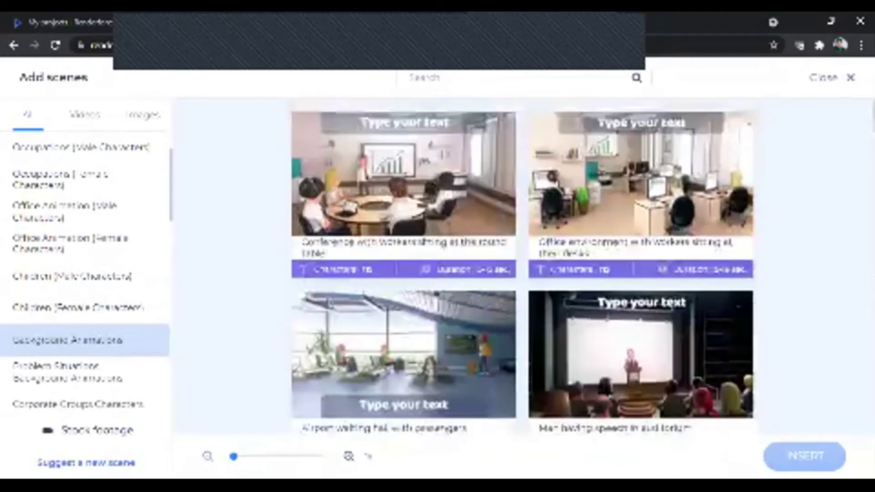
pyautogui.scroll(-10, 522, 267)
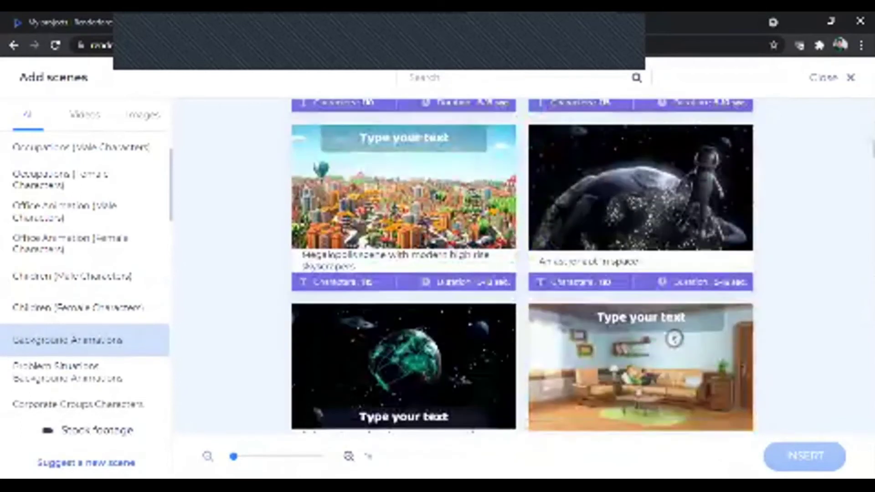
pyautogui.scroll(5, 522, 267)
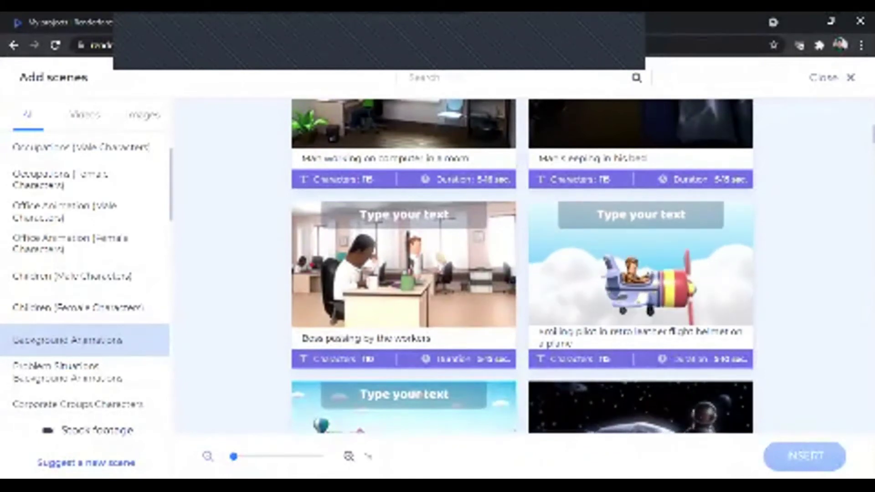
pyautogui.scroll(-2, 85, 273)
# View the scenes offered in the Family Animations, Image Holders and Video Holders categories.
pyautogui.click(54, 212)
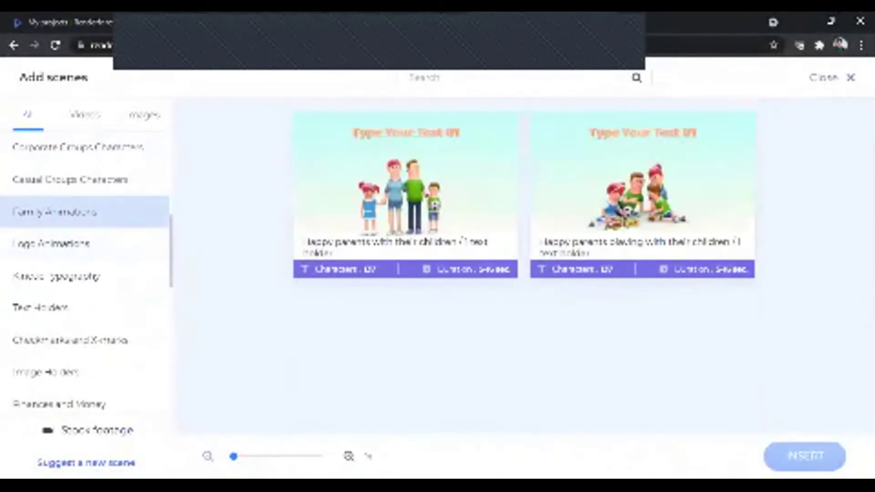
pyautogui.scroll(-3, 84, 274)
pyautogui.click(45, 244)
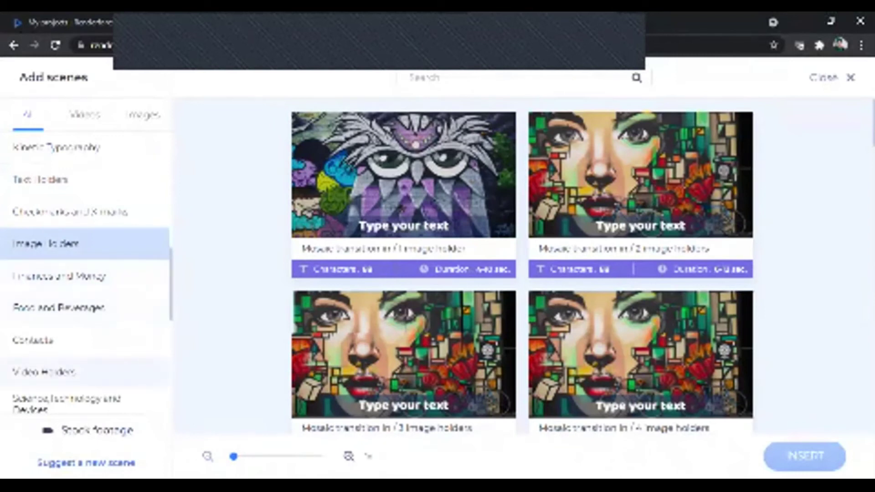
pyautogui.click(44, 372)
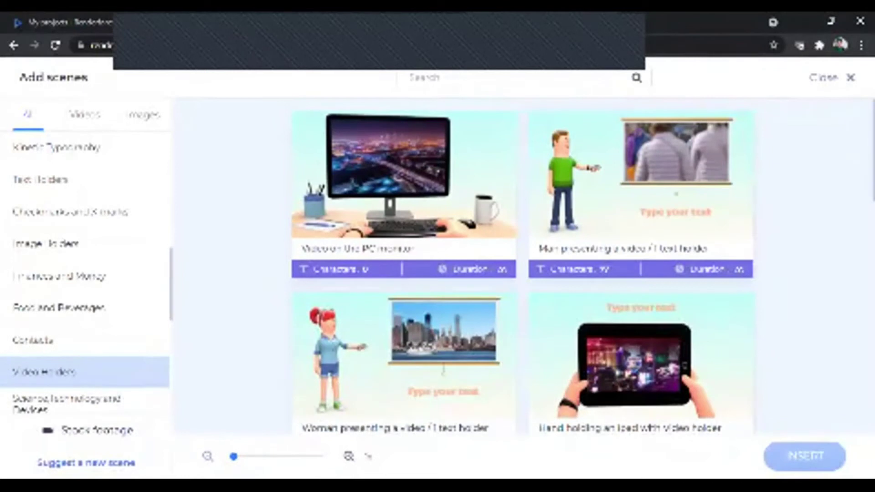
# Insert the "Happy woman waving" scene with the raised arm from the Office Animation (Female Characters) category.
pyautogui.scroll(5, 85, 273)
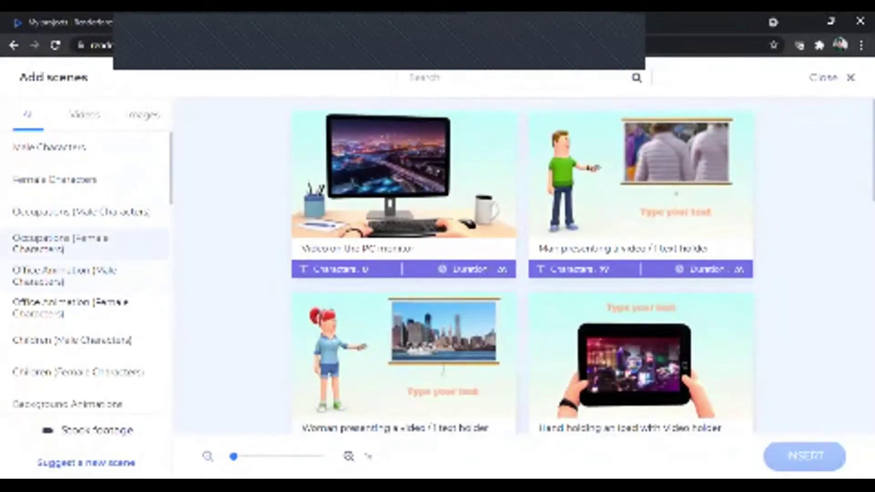
pyautogui.click(59, 243)
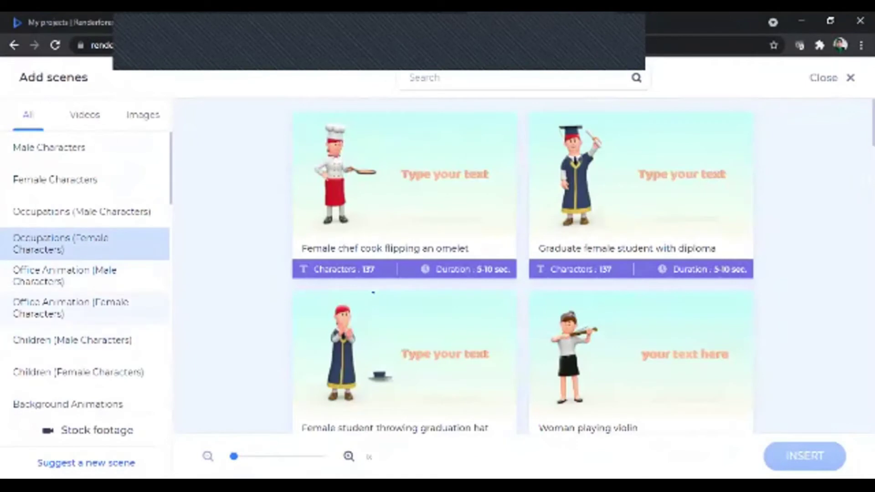
pyautogui.click(70, 308)
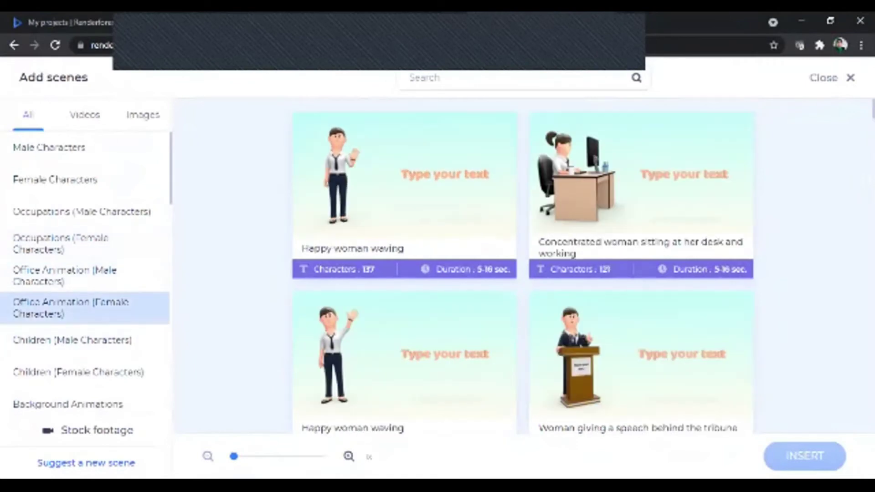
pyautogui.click(405, 351)
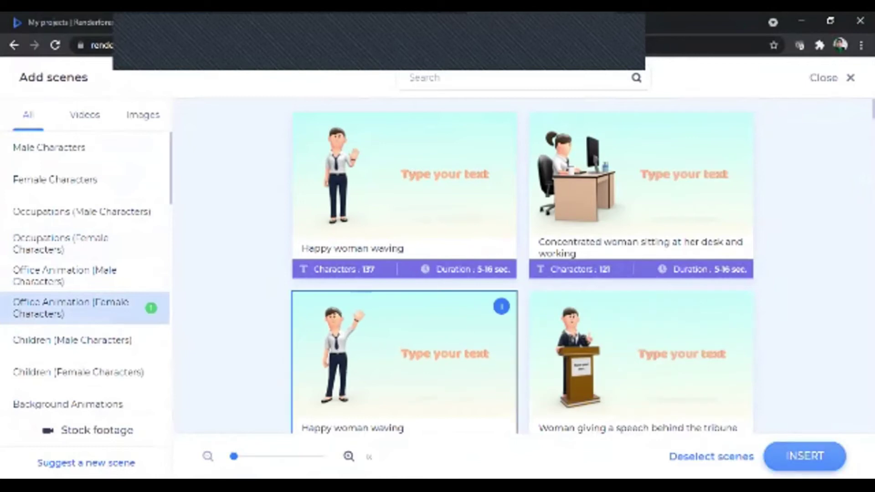
pyautogui.click(804, 456)
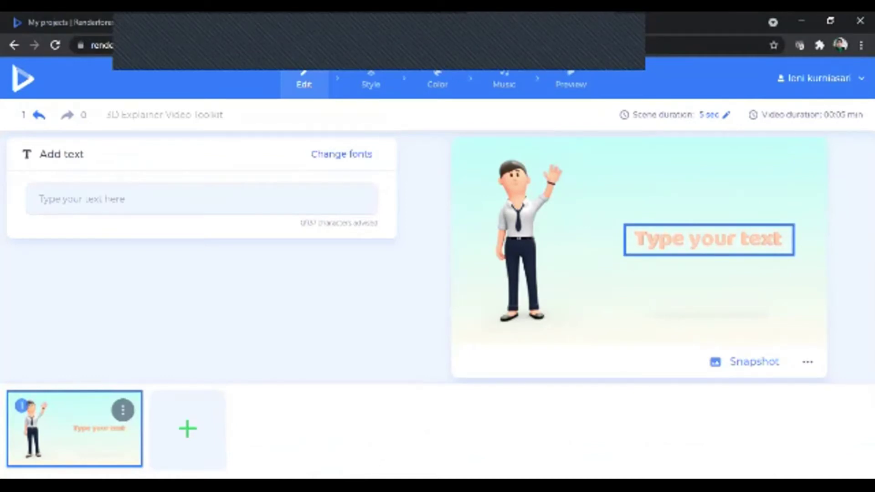
# Enter "Halo apa kabar anak-anak?" as the text of the waving woman scene.
pyautogui.click(39, 199)
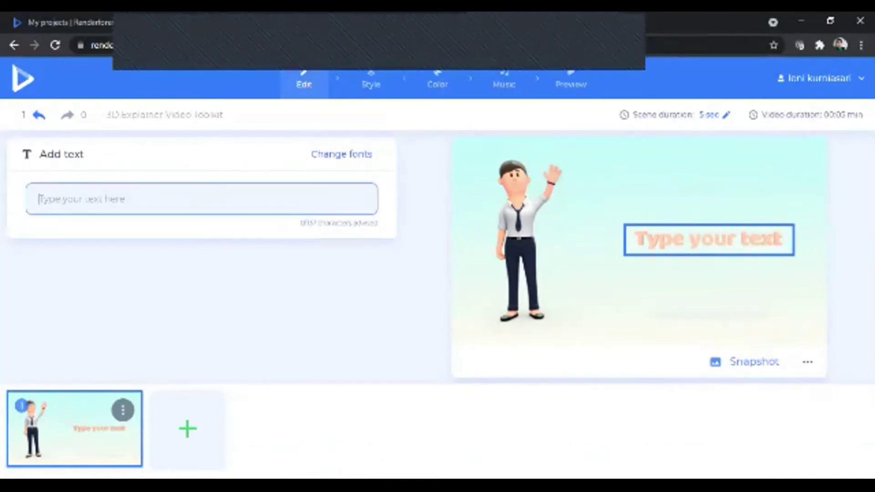
pyautogui.write('Helo apa kabar')
pyautogui.write(' ana-na')
pyautogui.write('k')
pyautogui.press('BackSpace')
pyautogui.press('BackSpace')
pyautogui.write('a')
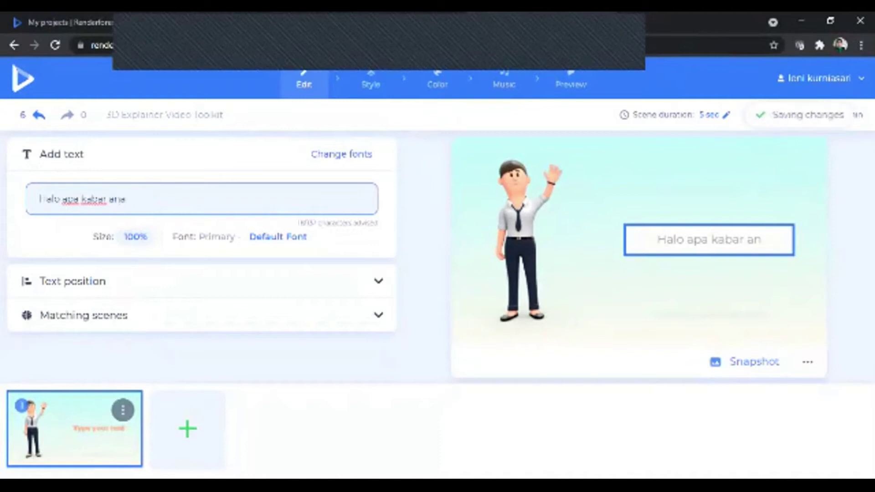
pyautogui.write('k-anak')
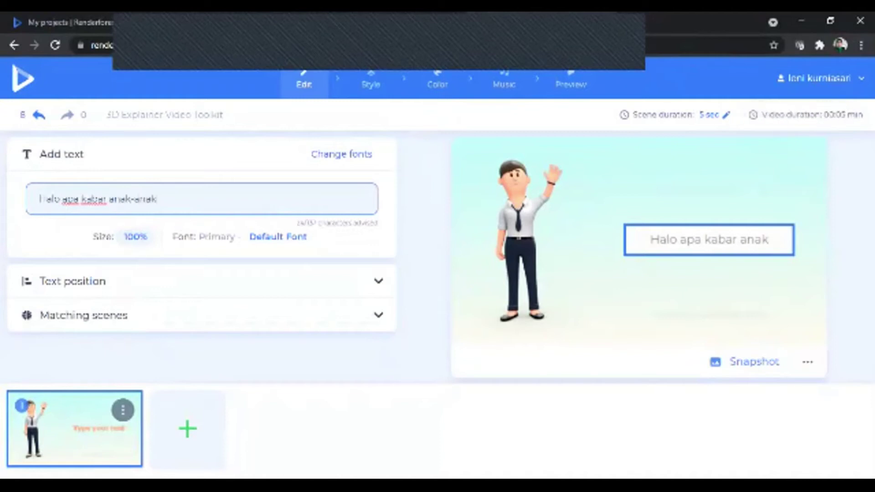
pyautogui.write('?')
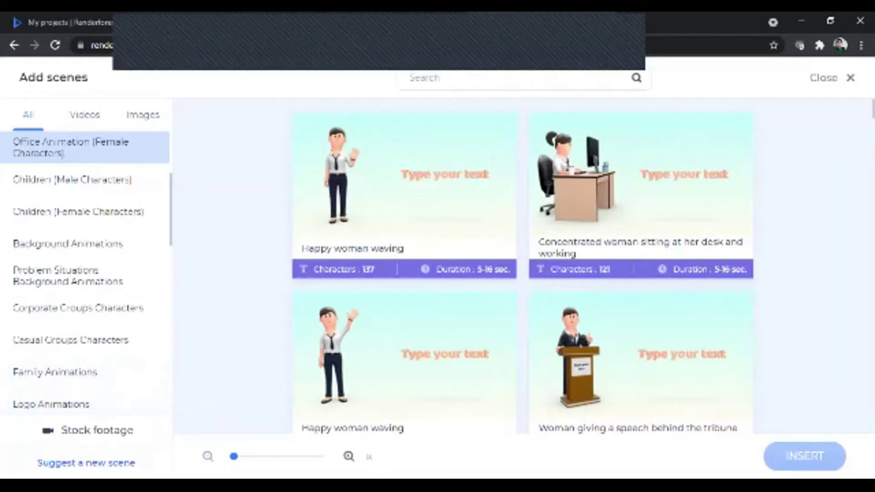
# Insert the "Woman inviting to her working desk" scene from the Office Animation (Female Characters) category.
pyautogui.scroll(-2, 523, 266)
pyautogui.scroll(-10, 523, 267)
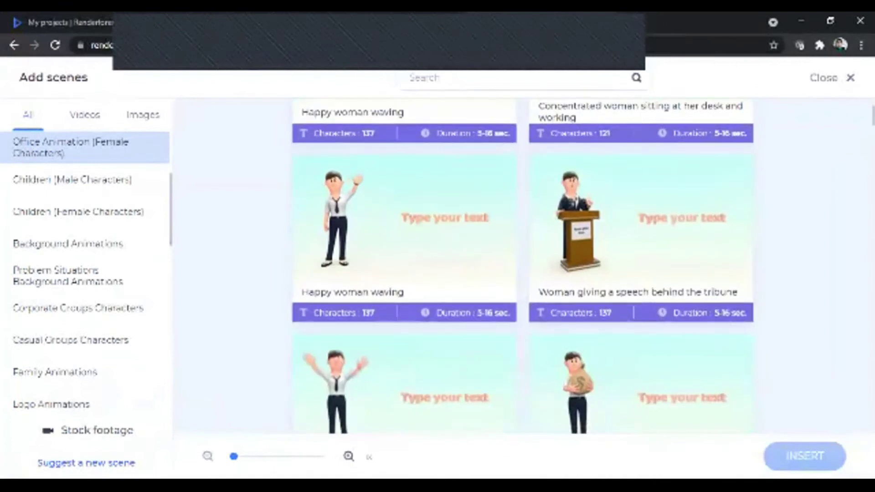
pyautogui.scroll(-12, 523, 267)
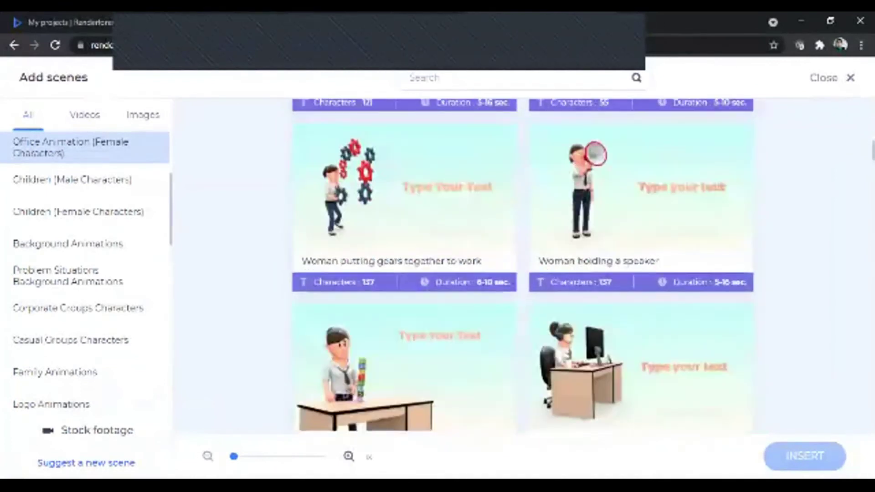
pyautogui.scroll(-5, 523, 267)
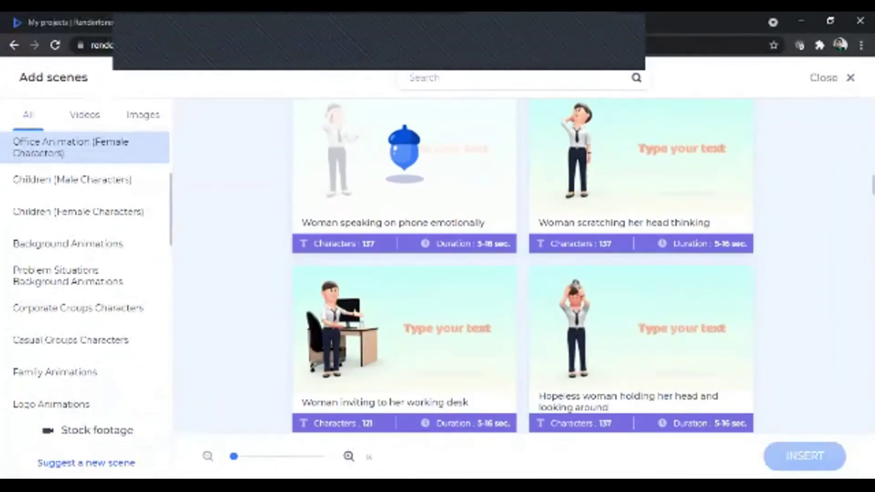
pyautogui.scroll(3, 523, 266)
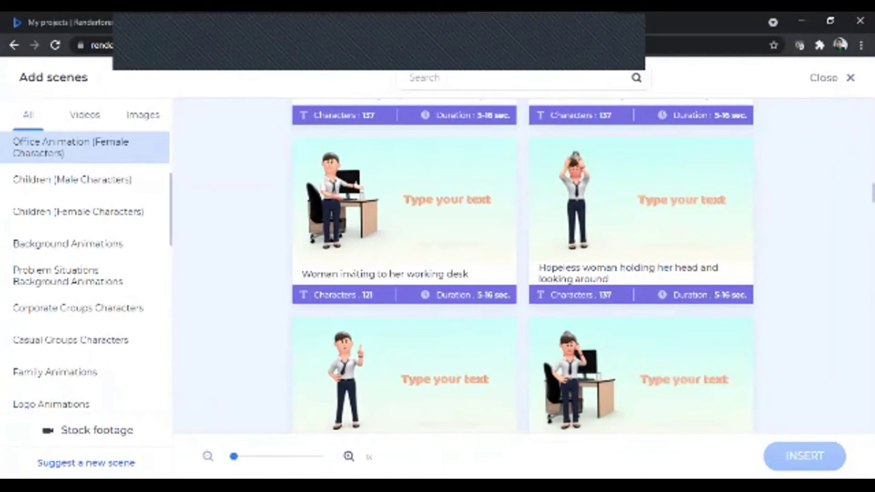
pyautogui.click(404, 205)
pyautogui.click(805, 457)
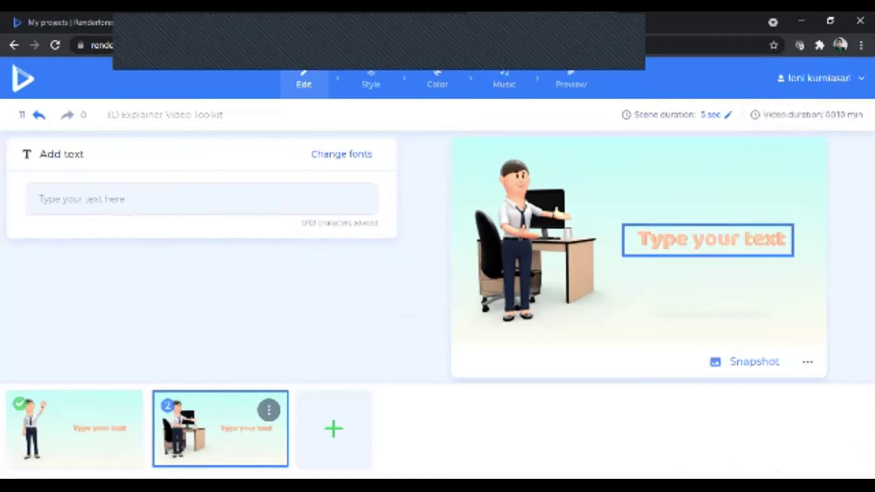
# Enter "Hari ini kita akan belajar materi ipa." as the text of the working desk scene.
pyautogui.write('Har')
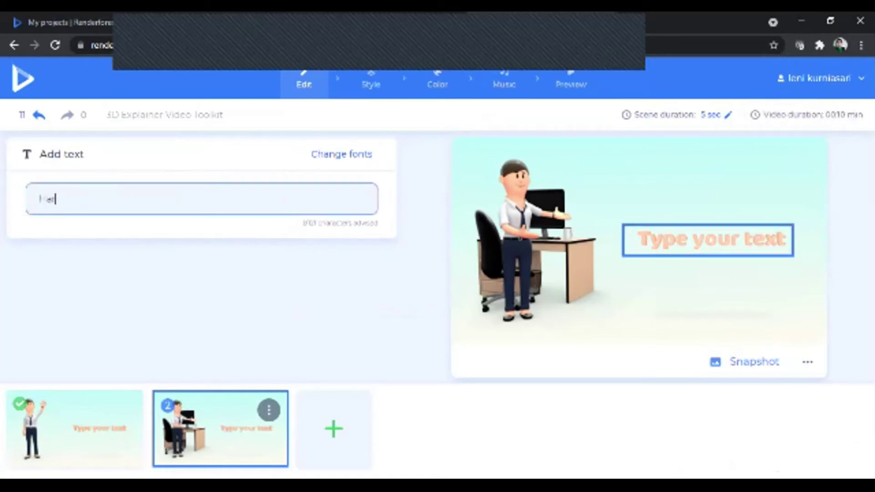
pyautogui.write('i ini')
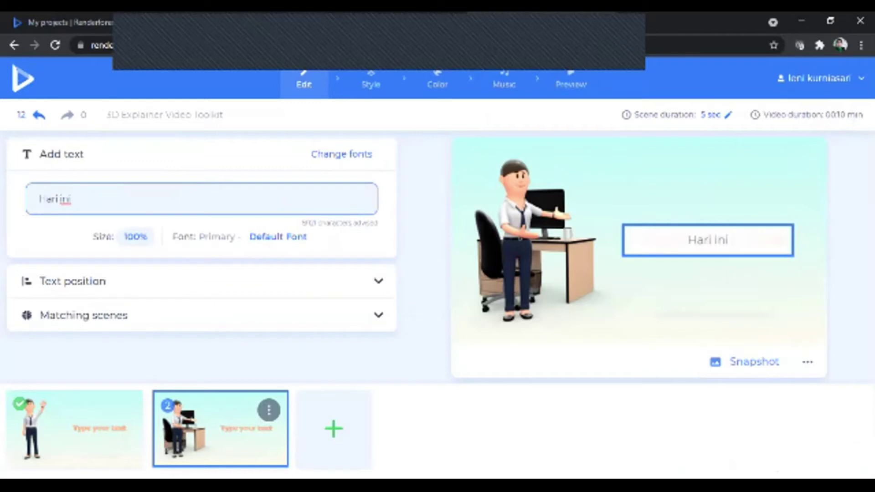
pyautogui.write(' kita akan belajar')
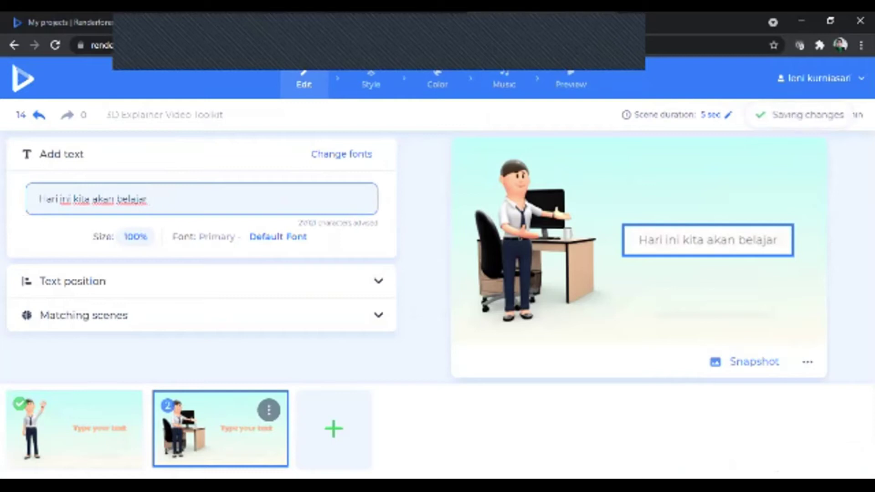
pyautogui.write('materi')
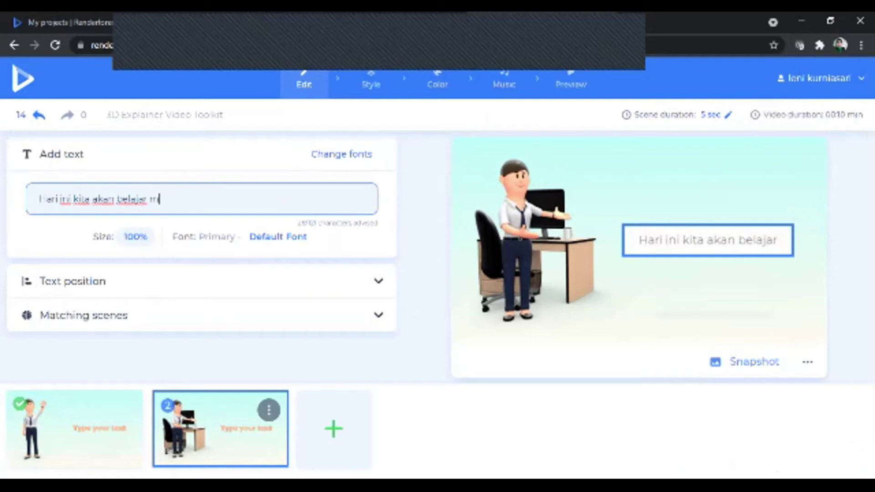
pyautogui.write(' ipa.')
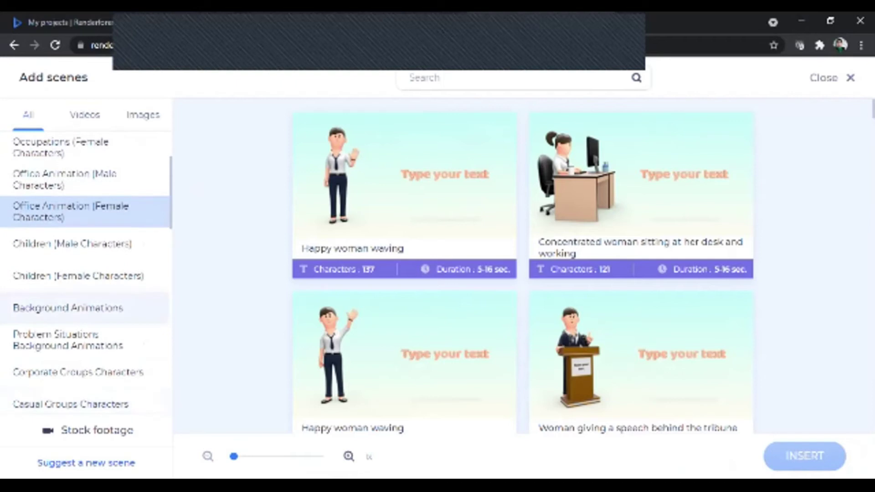
# Insert the "Smiling pilot in retro leather flight helmet on a plane with a waving ribbon" scene from the Background Animations category.
pyautogui.click(68, 307)
pyautogui.scroll(-5, 523, 267)
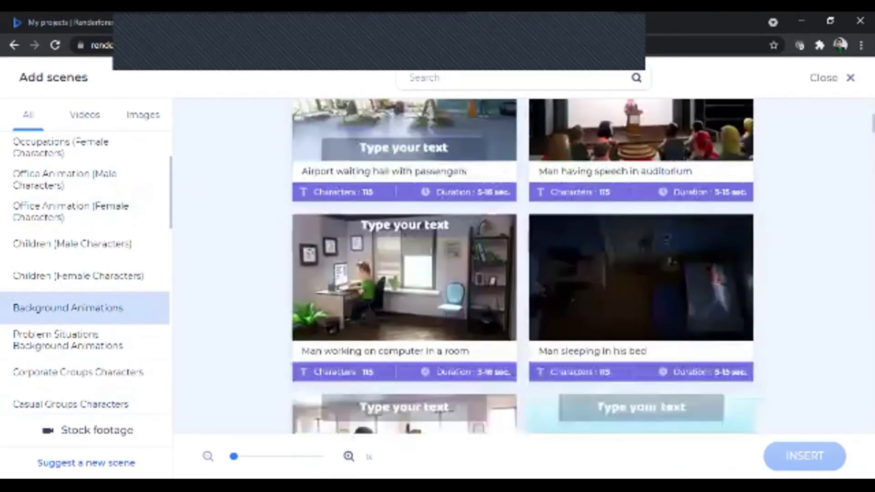
pyautogui.scroll(-9, 523, 267)
pyautogui.scroll(-12, 523, 266)
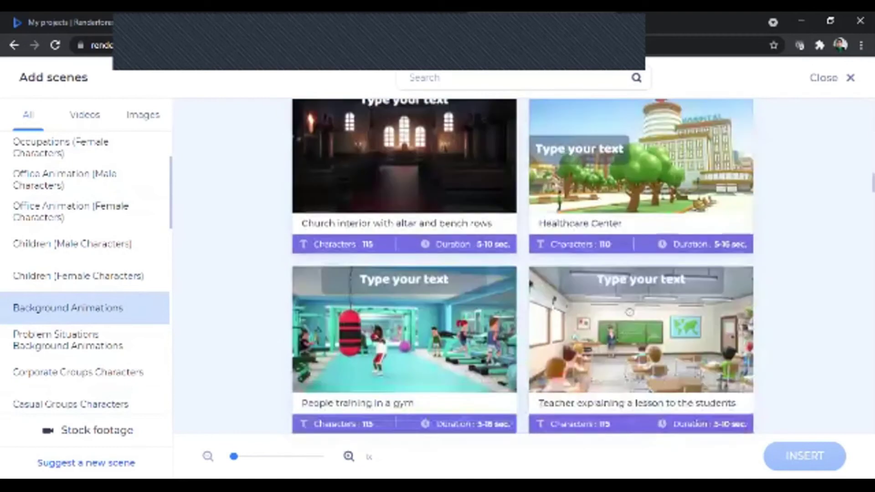
pyautogui.scroll(-10, 523, 267)
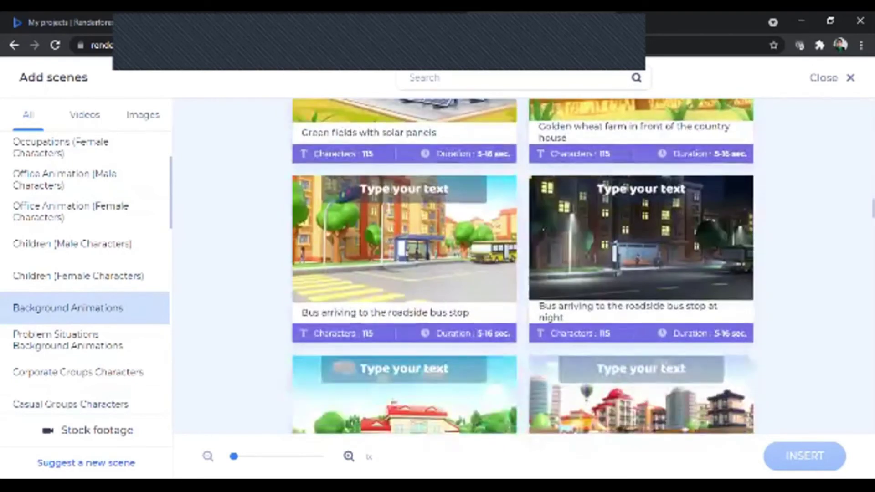
pyautogui.scroll(-4, 523, 267)
pyautogui.scroll(-5, 522, 267)
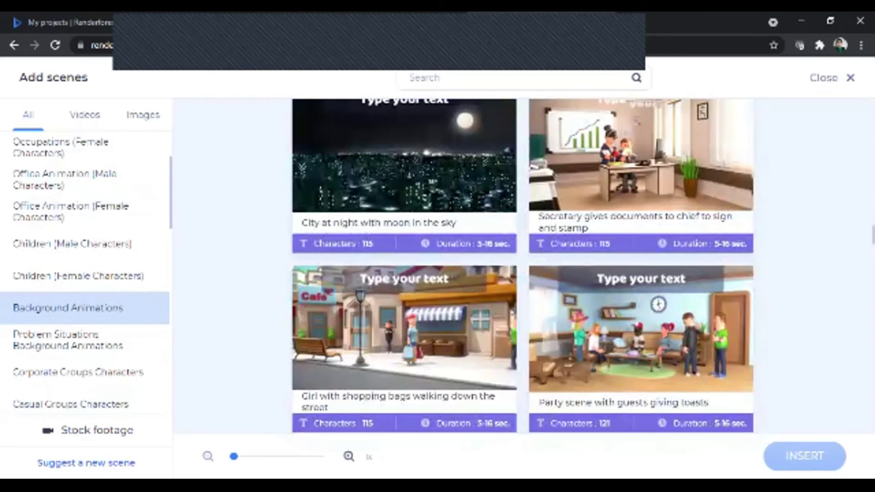
pyautogui.scroll(-5, 523, 267)
pyautogui.scroll(-5, 522, 266)
pyautogui.scroll(4, 523, 266)
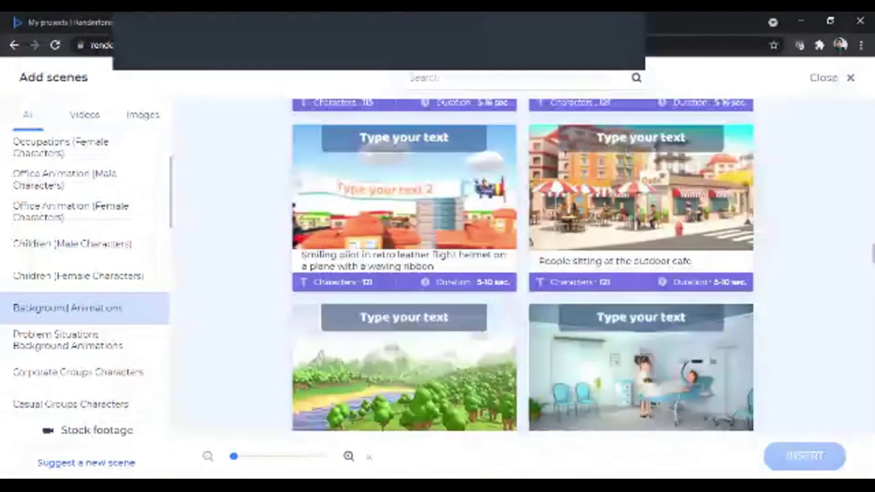
pyautogui.click(404, 187)
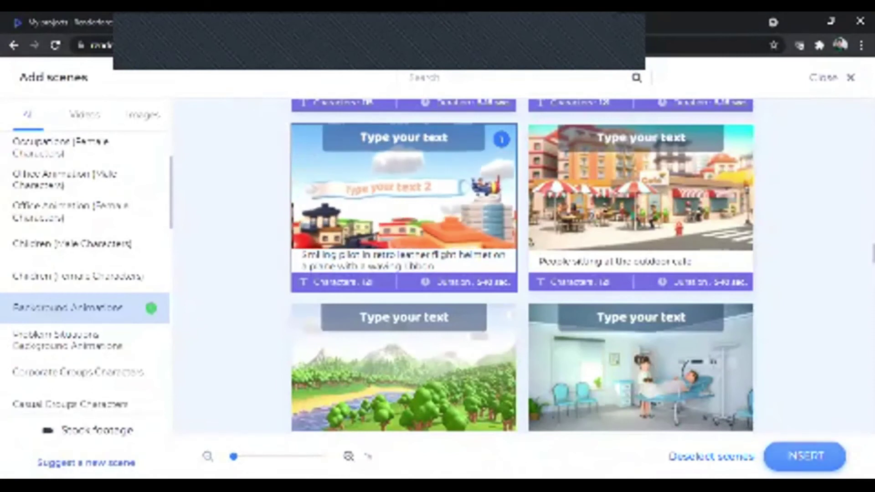
pyautogui.click(804, 456)
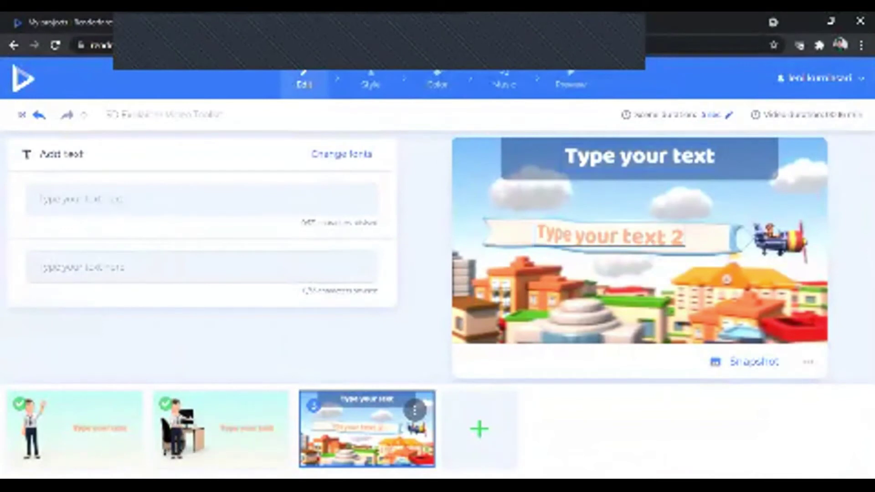
# Enter "Ayo siapkan hp" as the first text of the pilot scene, undoing the slash added at its end.
pyautogui.click(40, 199)
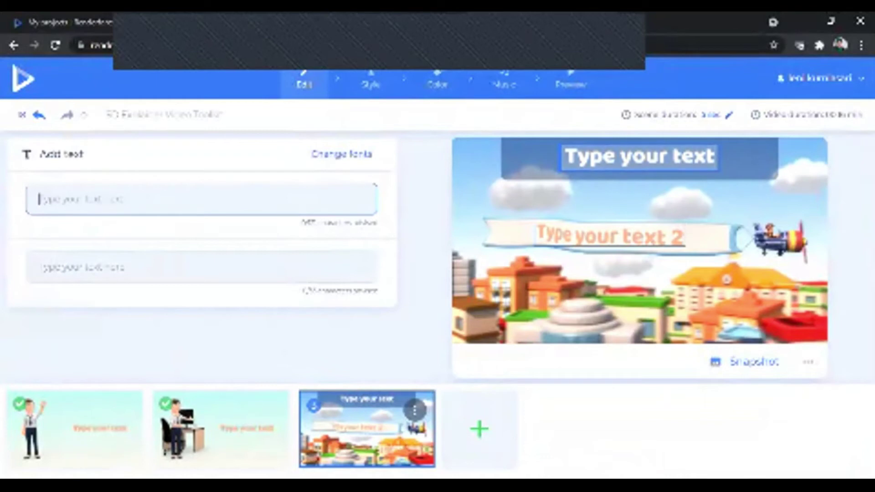
pyautogui.write('Ayo')
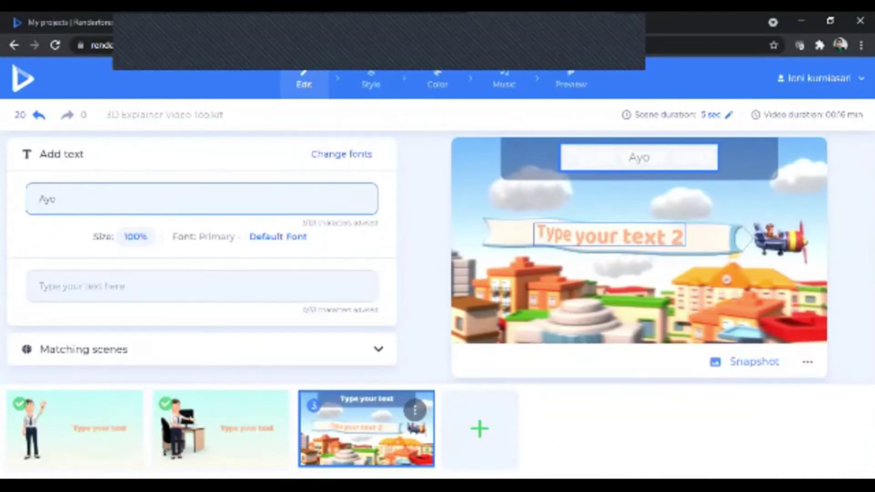
pyautogui.write('siapkan')
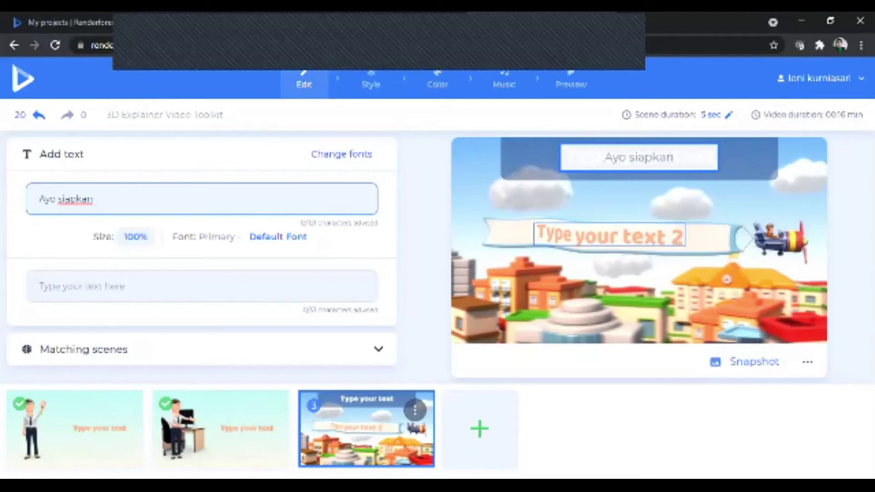
pyautogui.write('hp/')
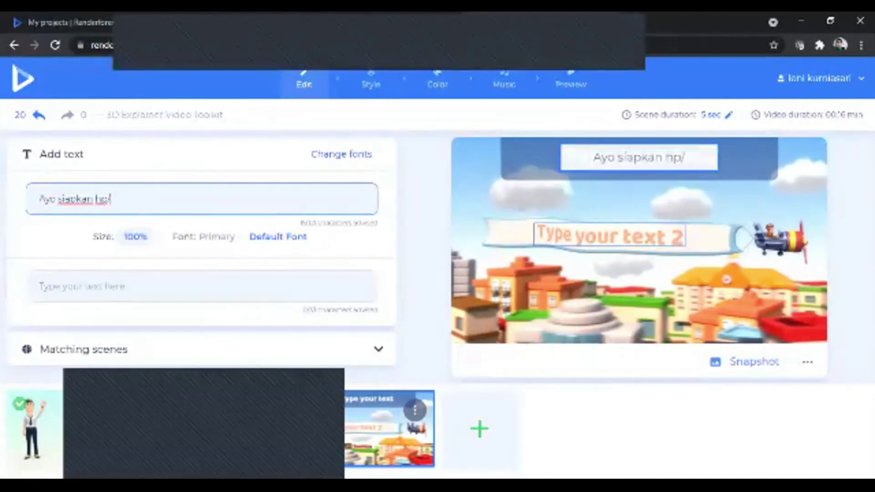
pyautogui.click(39, 115)
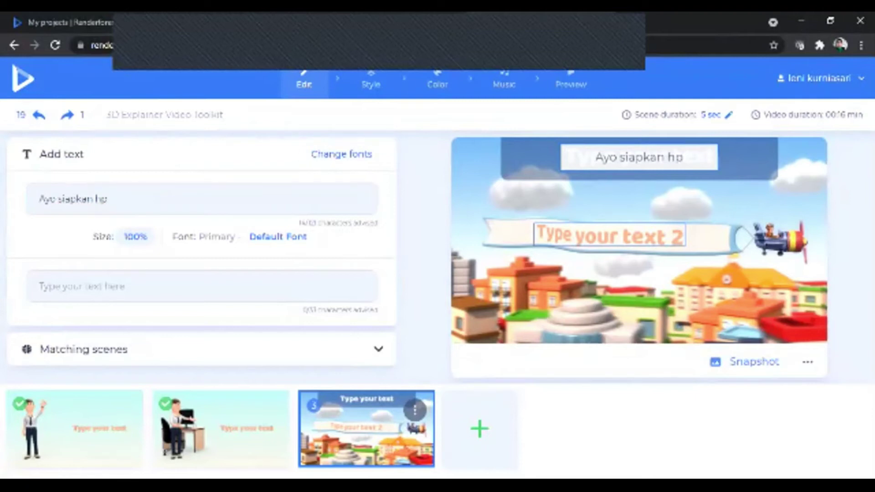
pyautogui.press('Delete')
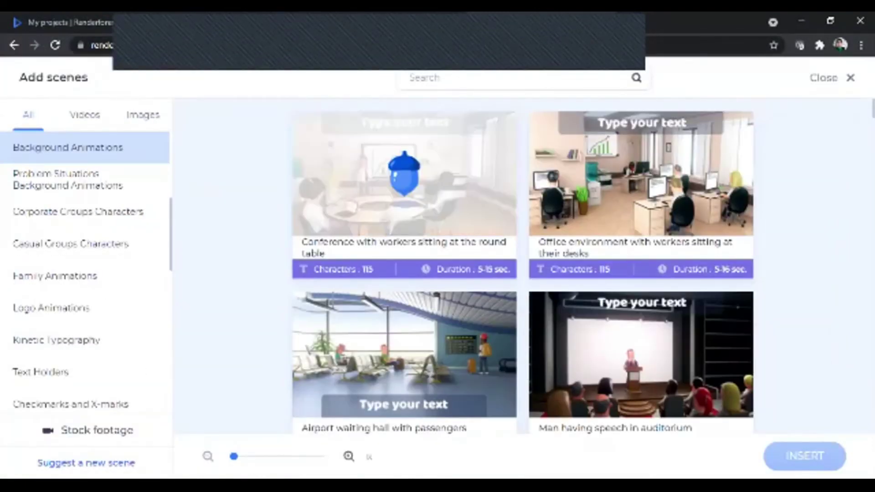
# Browse the Background Animations category for a scene that suits the lesson topic.
pyautogui.scroll(4, 85, 273)
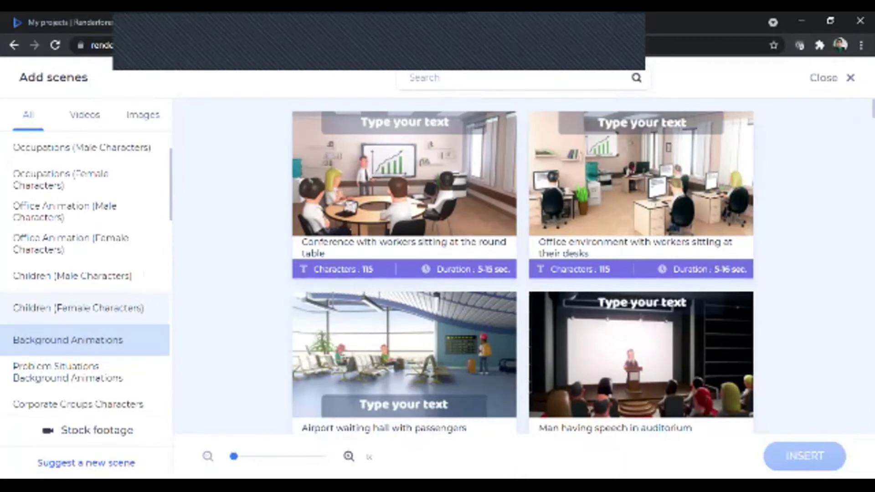
pyautogui.scroll(-12, 523, 267)
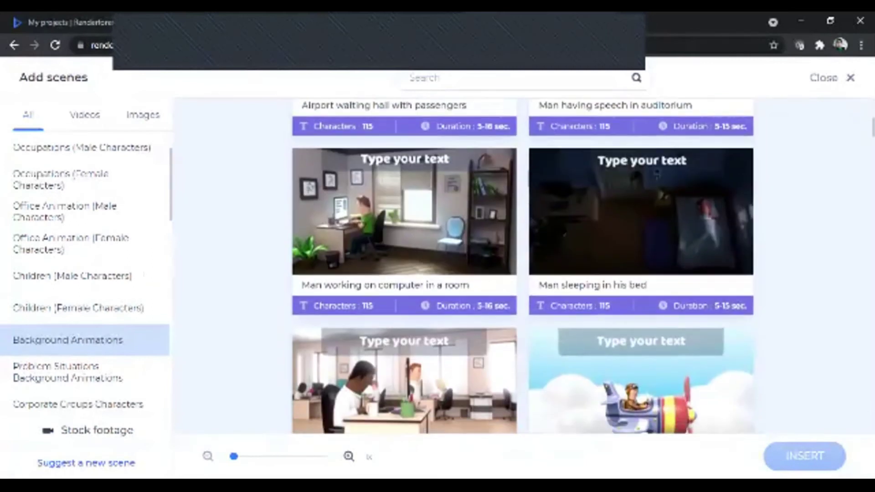
pyautogui.scroll(-3, 523, 267)
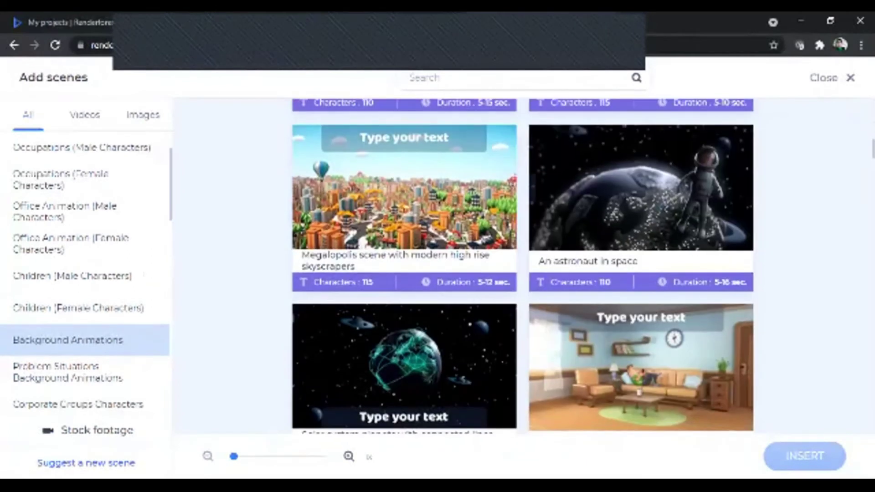
pyautogui.scroll(-2, 523, 267)
pyautogui.scroll(-9, 404, 222)
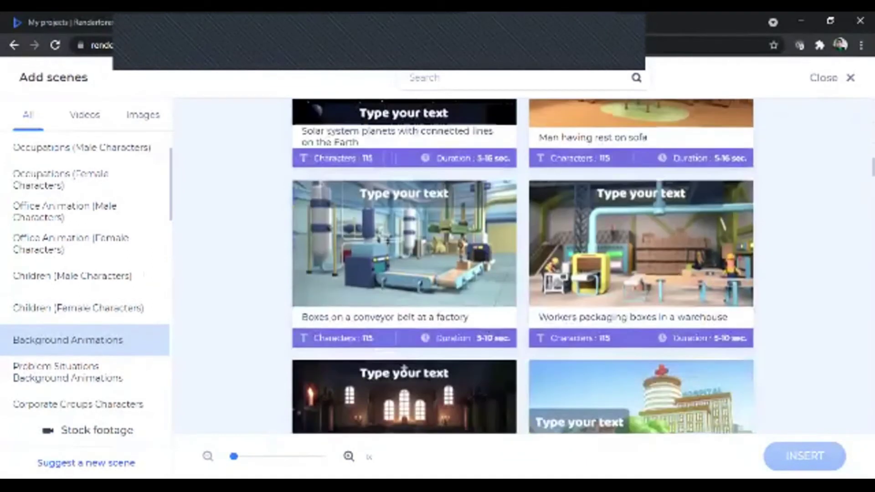
pyautogui.scroll(-6, 404, 222)
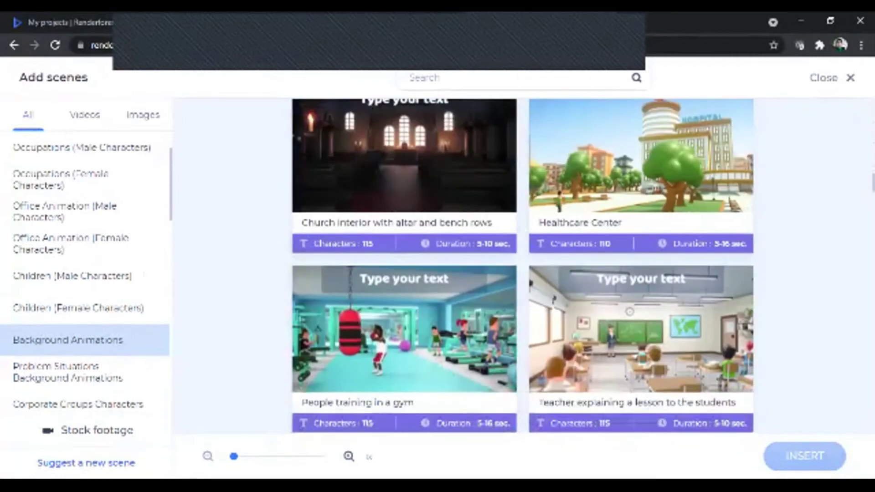
pyautogui.scroll(-5, 523, 266)
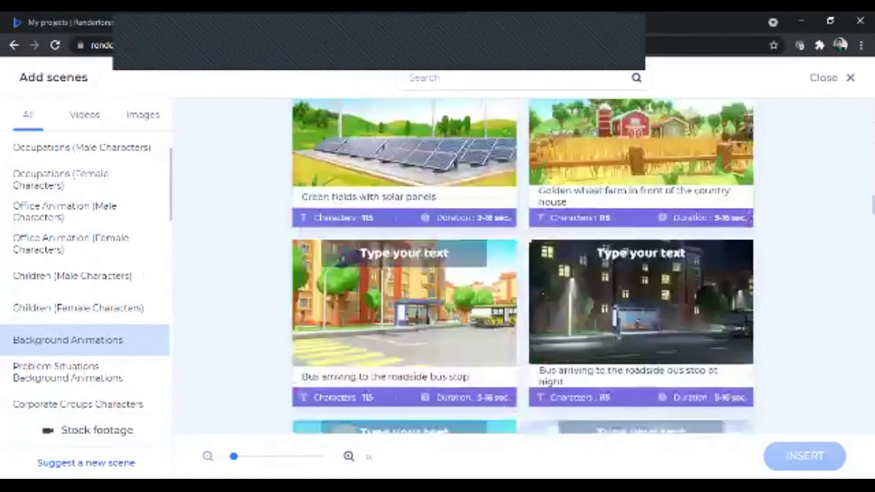
pyautogui.scroll(15, 523, 266)
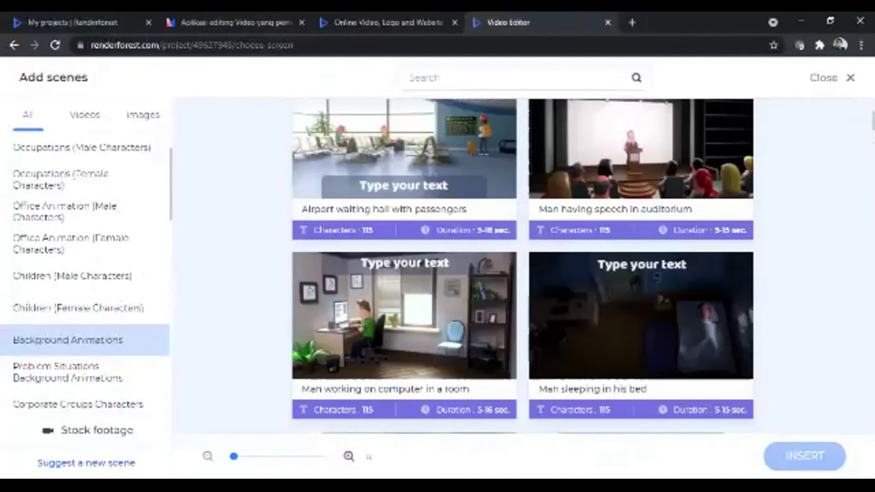
pyautogui.scroll(4, 523, 267)
pyautogui.scroll(-3, 523, 267)
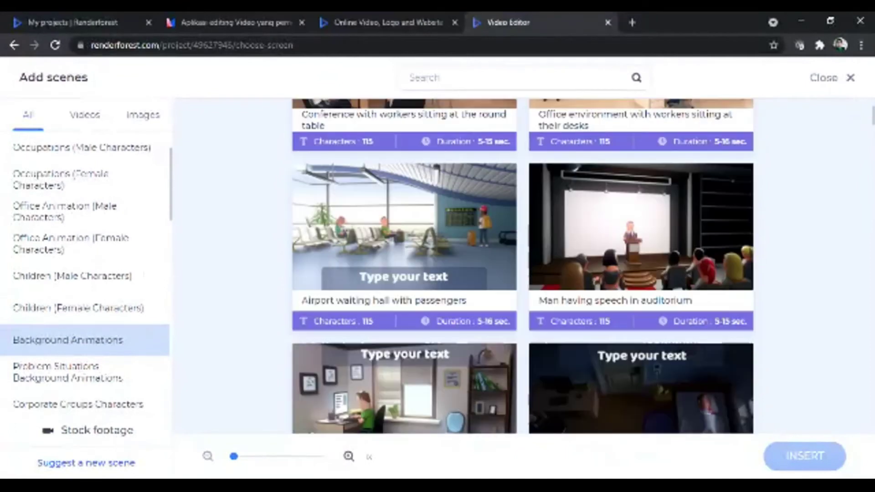
pyautogui.scroll(-4, 523, 267)
pyautogui.scroll(-3, 523, 266)
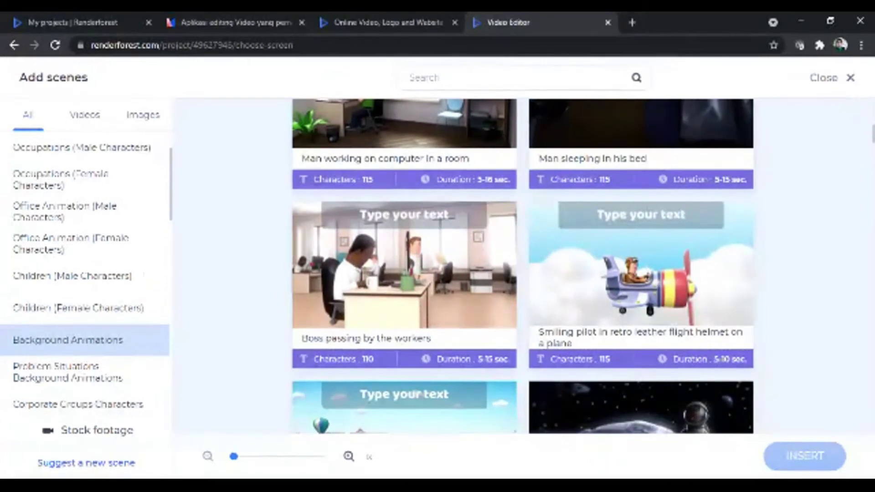
pyautogui.scroll(-6, 523, 267)
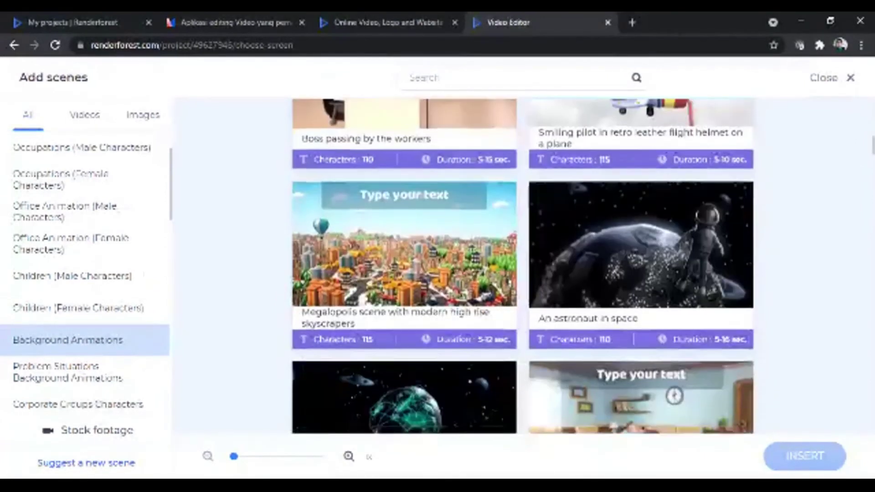
pyautogui.scroll(3, 523, 267)
pyautogui.scroll(-3, 523, 267)
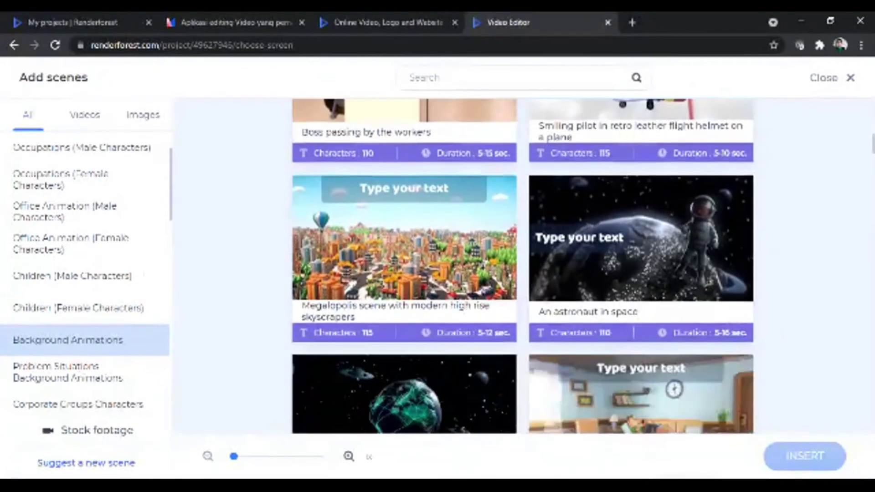
pyautogui.scroll(-5, 523, 267)
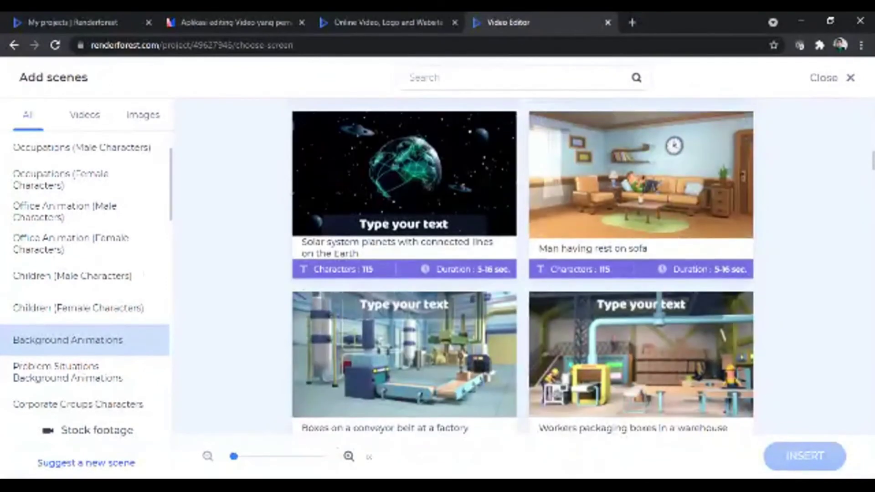
pyautogui.scroll(5, 523, 266)
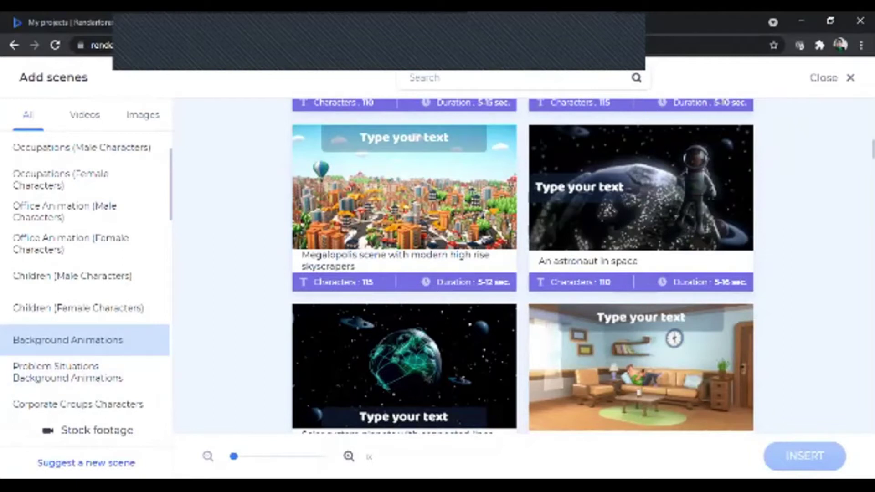
pyautogui.scroll(-3, 523, 267)
pyautogui.scroll(-5, 523, 267)
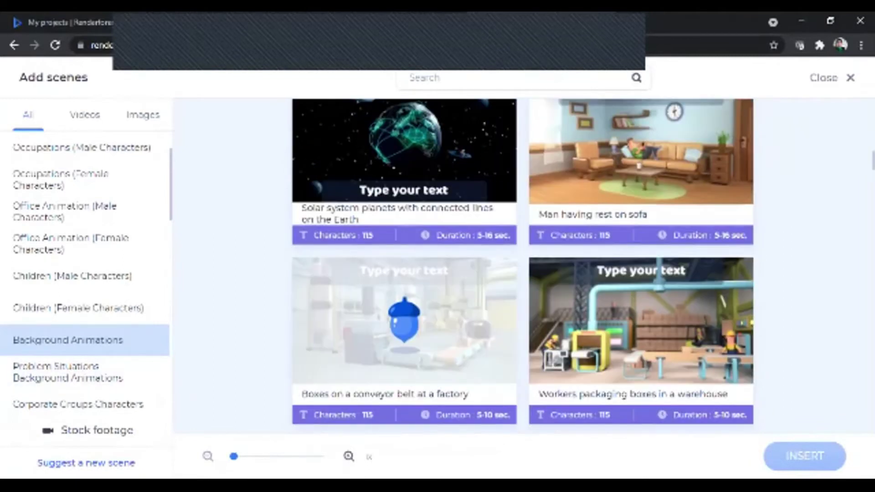
pyautogui.scroll(-3, 522, 267)
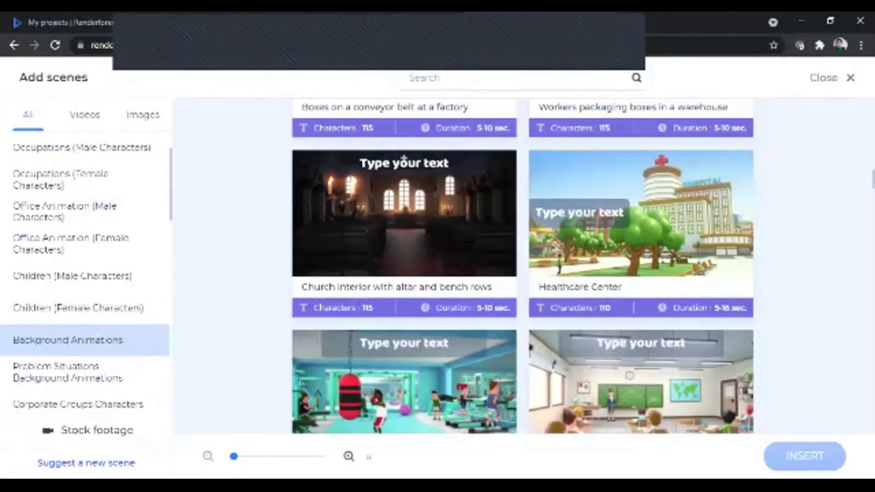
pyautogui.scroll(5, 522, 267)
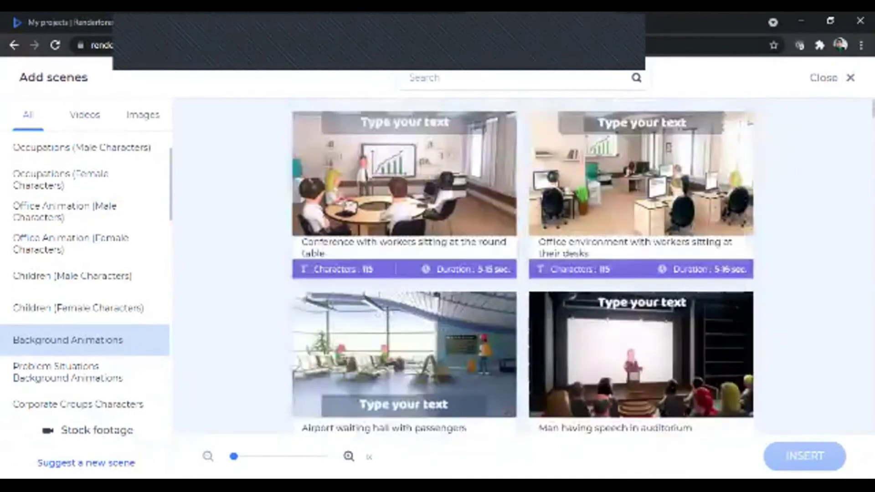
pyautogui.scroll(-2, 523, 267)
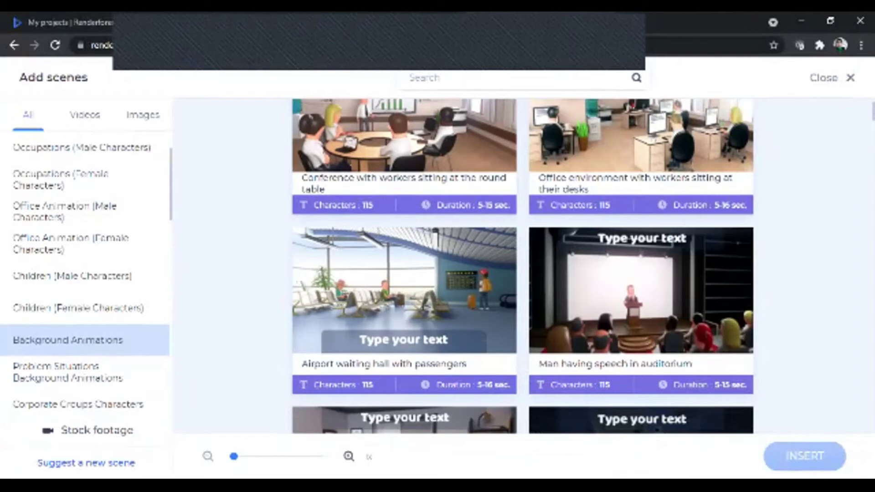
pyautogui.scroll(2, 523, 267)
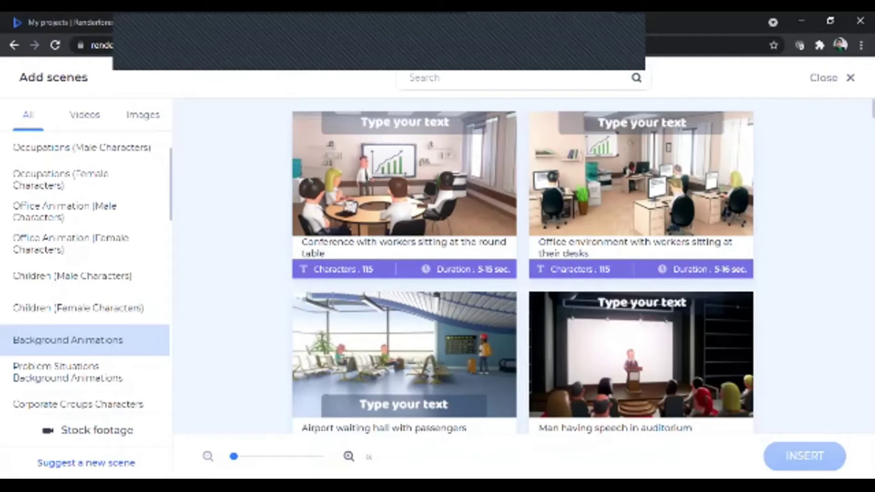
# Insert the "An astronaut in space" scene from the Background Animations category.
pyautogui.scroll(-5, 523, 267)
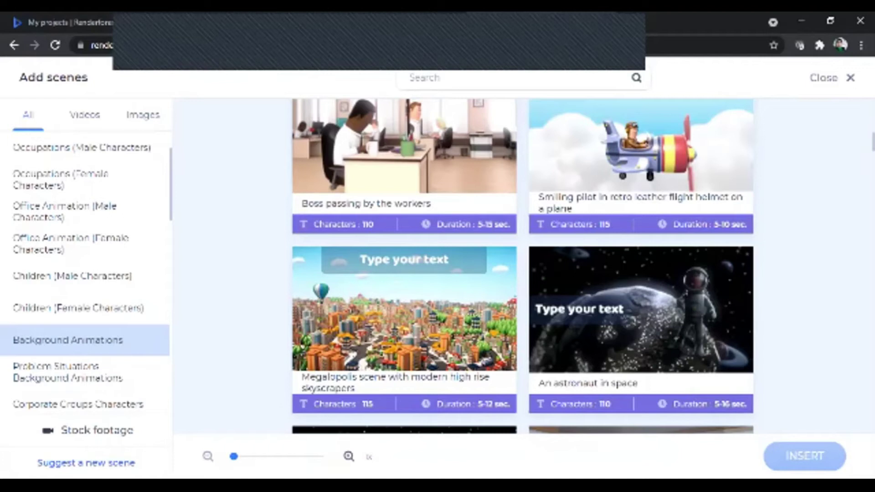
pyautogui.scroll(-1, 523, 266)
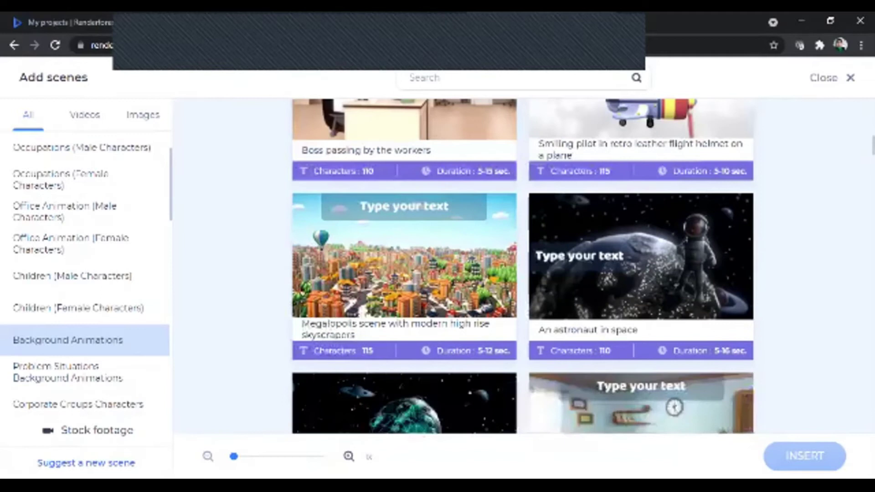
pyautogui.scroll(-4, 522, 265)
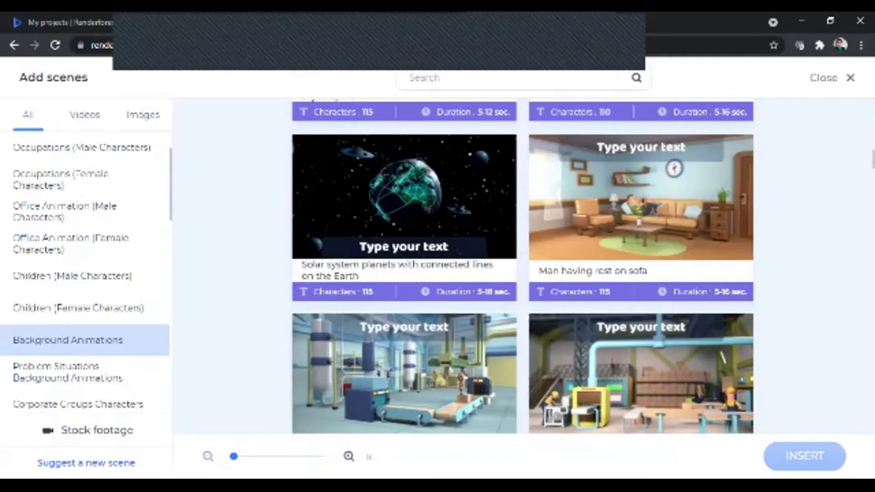
pyautogui.scroll(-16, 523, 266)
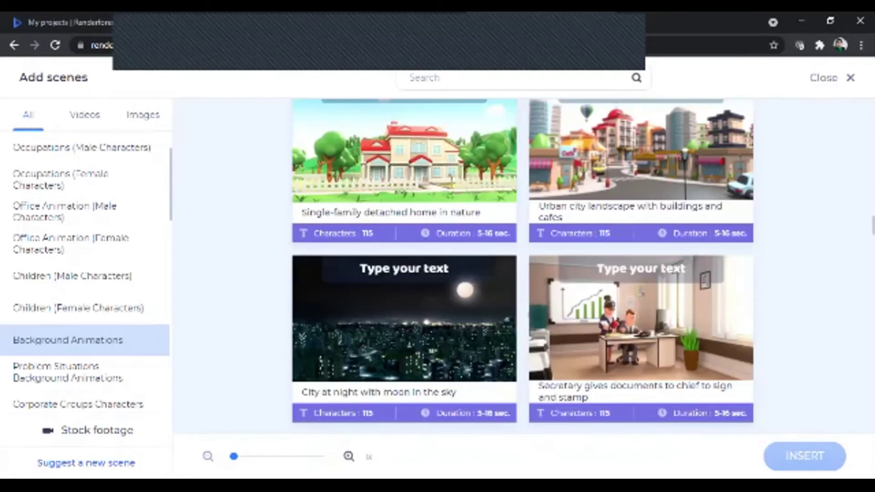
pyautogui.scroll(-5, 523, 265)
pyautogui.scroll(-10, 522, 266)
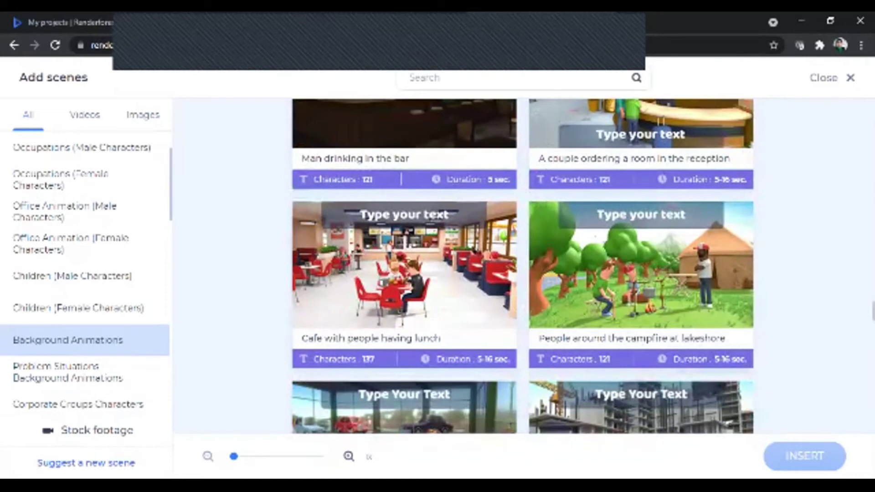
pyautogui.scroll(20, 404, 209)
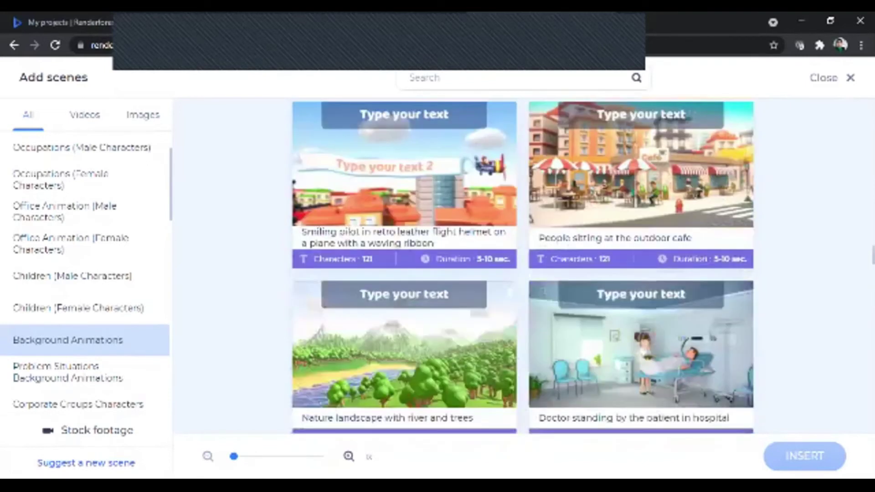
pyautogui.scroll(5, 404, 208)
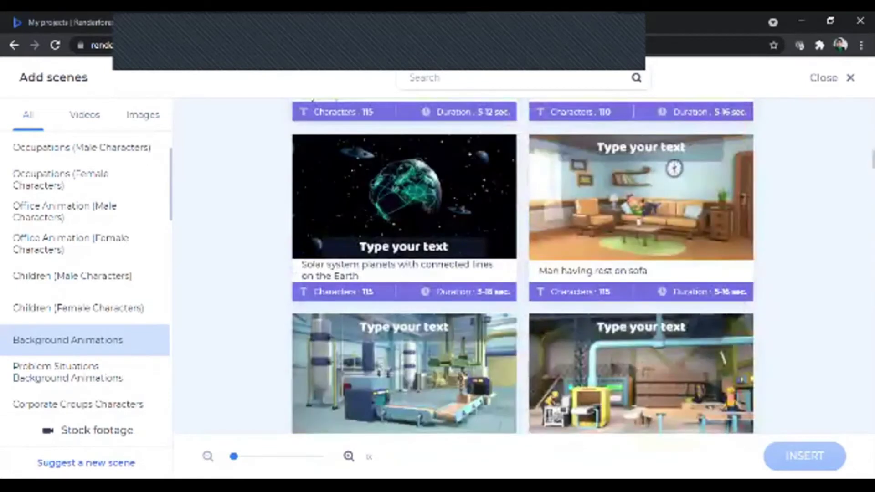
pyautogui.scroll(5, 405, 209)
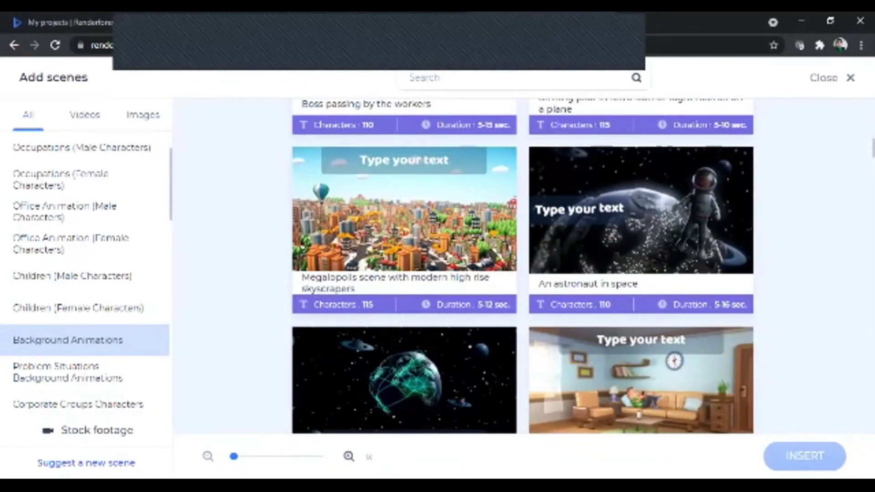
pyautogui.click(641, 210)
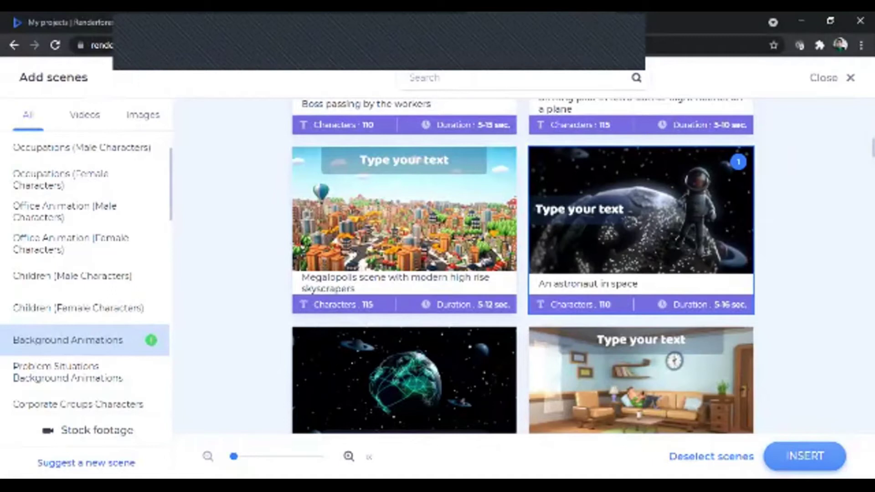
pyautogui.click(805, 456)
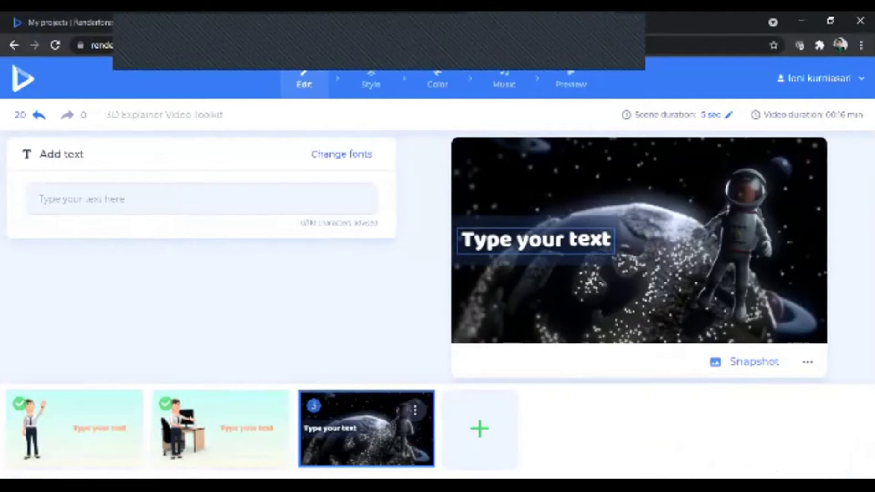
pyautogui.click(218, 429)
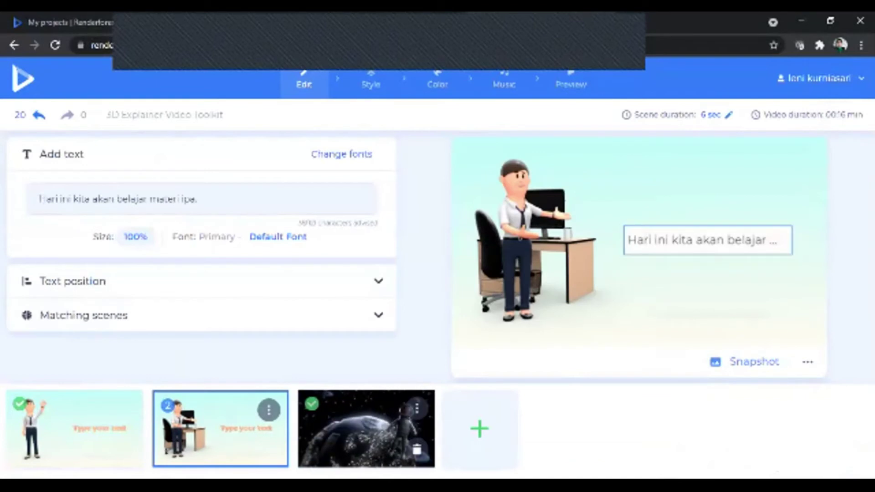
pyautogui.click(364, 429)
pyautogui.click(38, 199)
pyautogui.write('Melerinya sen')
pyautogui.write('tang tata s')
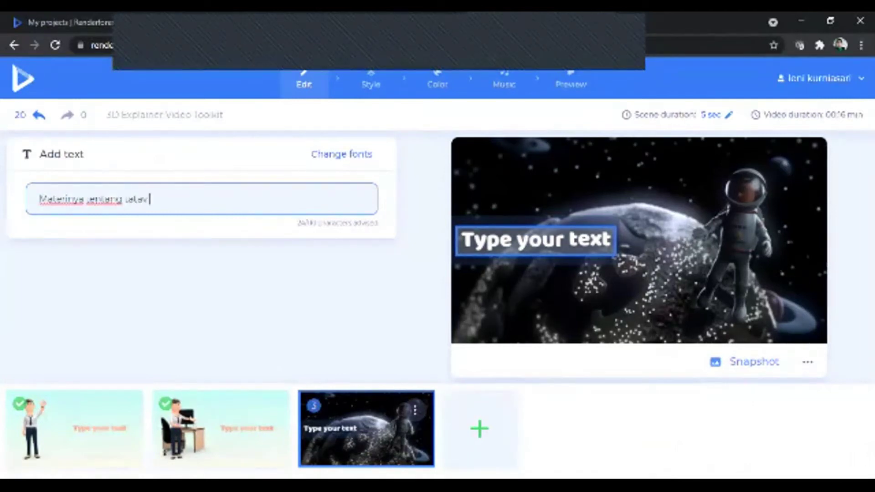
pyautogui.press('BackSpace')
pyautogui.press('BackSpace')
pyautogui.press('BackSpace')
pyautogui.press('BackSpace')
pyautogui.press('BackSpace')
pyautogui.press('BackSpace')
pyautogui.press('BackSpace')
pyautogui.press('BackSpace')
pyautogui.press('BackSpace')
pyautogui.press('BackSpace')
pyautogui.press('BackSpace')
pyautogui.press('BackSpace')
pyautogui.press('BackSpace')
pyautogui.press('BackSpace')
pyautogui.press('BackSpace')
pyautogui.press('BackSpace')
pyautogui.press('BackSpace')
pyautogui.press('BackSpace')
pyautogui.press('BackSpace')
pyautogui.press('BackSpace')
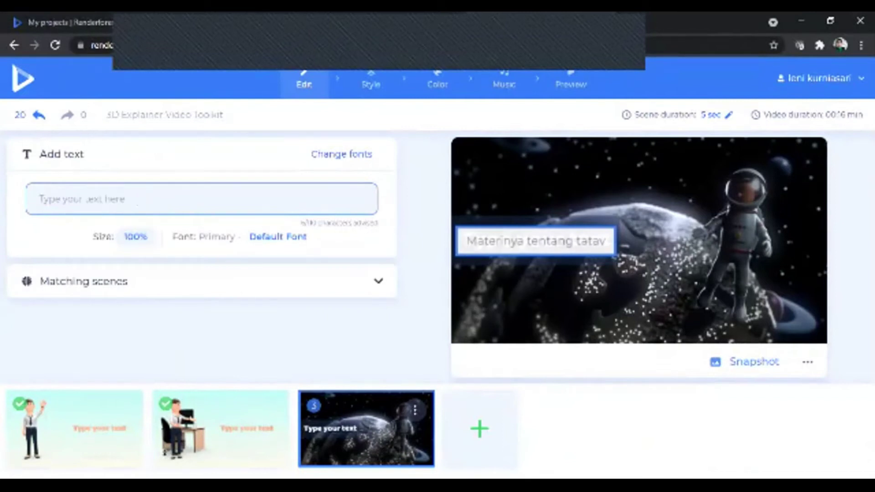
# Enter "Tata Surya" as the text of the astronaut scene.
pyautogui.write('Tat Surya')
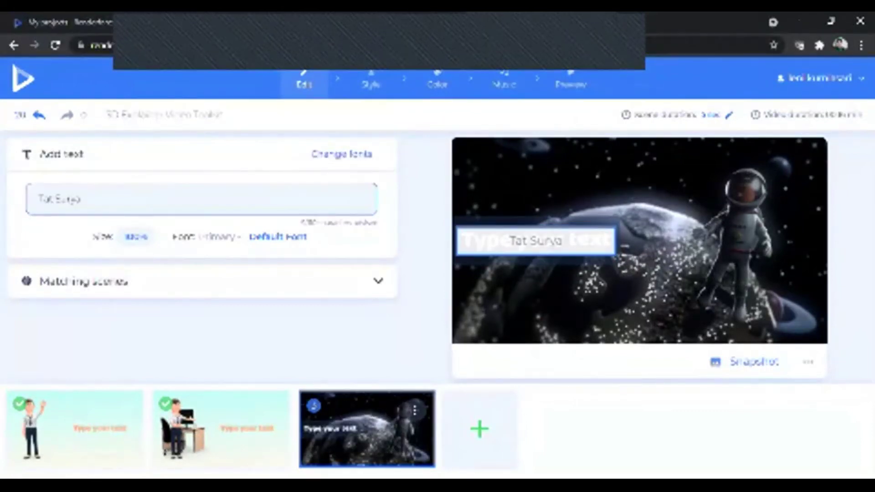
pyautogui.write('a')
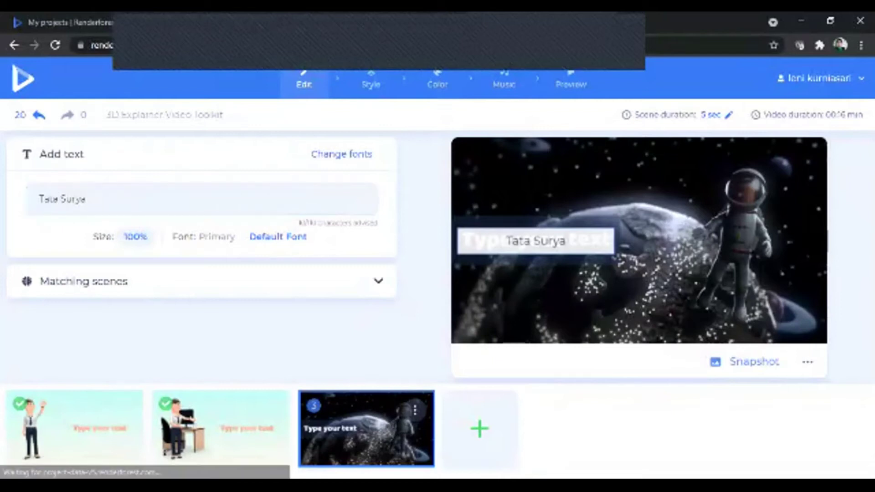
# Insert the "Solar system planets with connected lines on the Earth" scene from the Background Animations category.
pyautogui.click(479, 429)
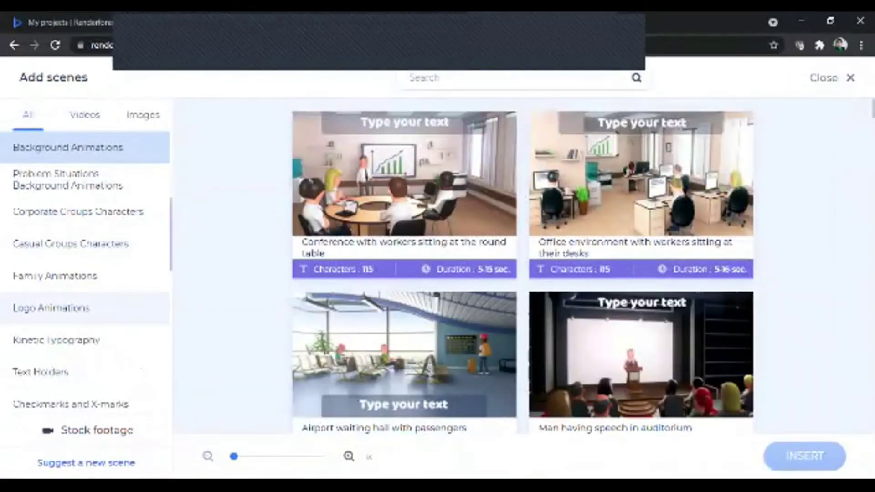
pyautogui.scroll(4, 84, 273)
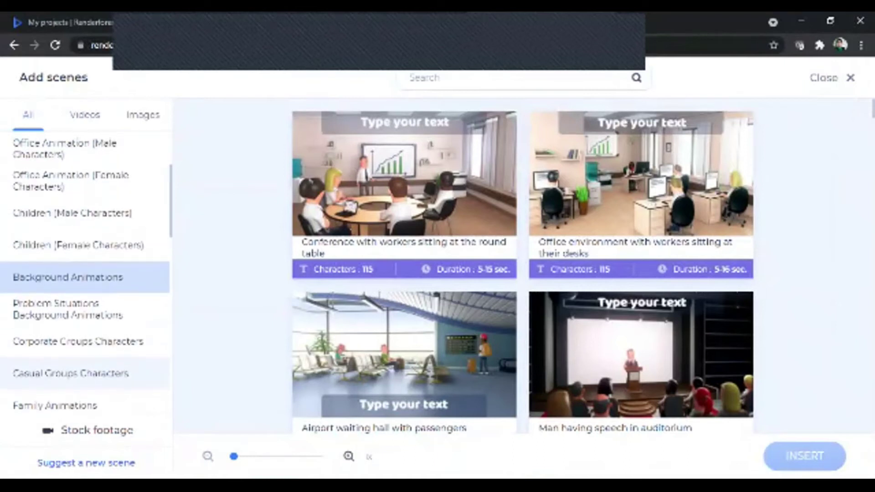
pyautogui.scroll(-14, 523, 267)
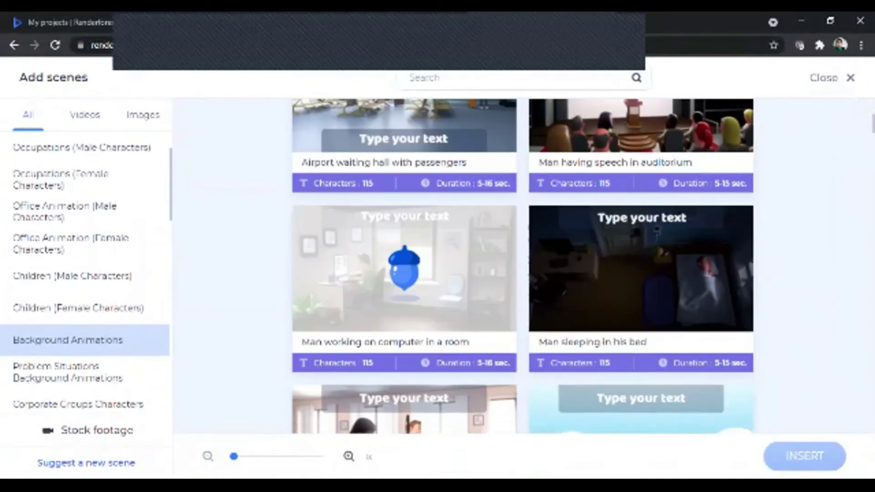
pyautogui.scroll(-3, 523, 266)
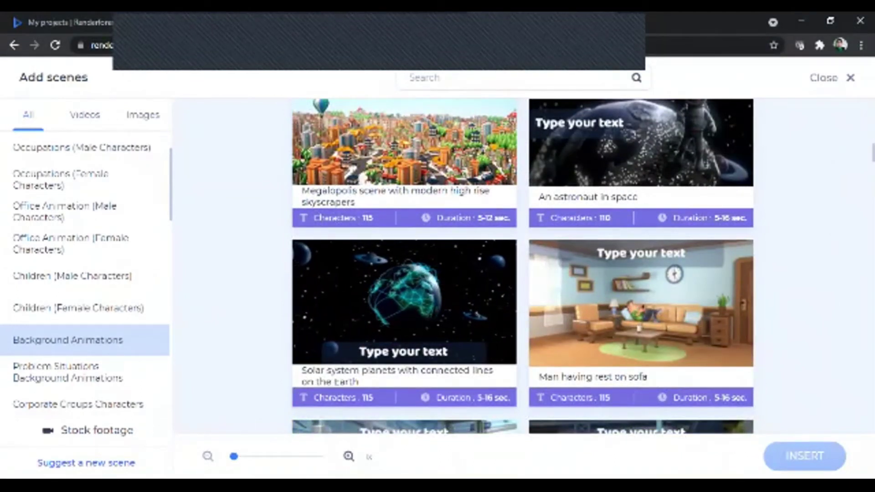
pyautogui.click(405, 301)
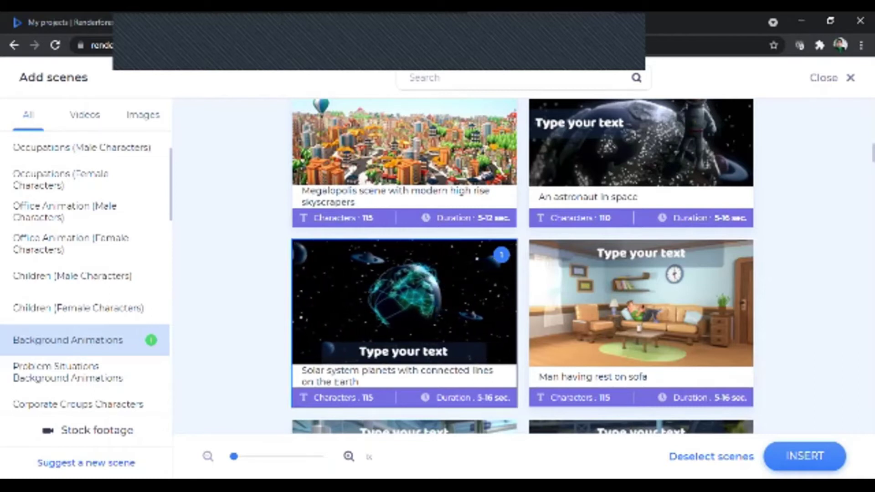
pyautogui.scroll(-3, 523, 267)
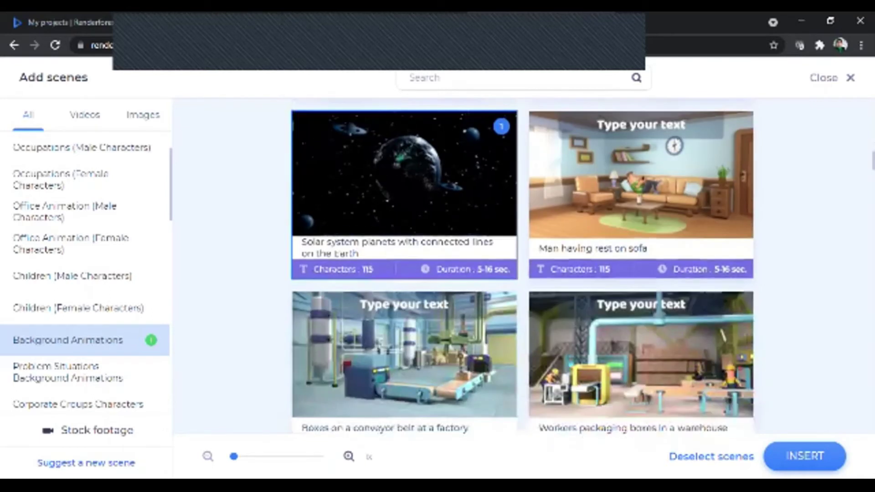
pyautogui.scroll(3, 523, 267)
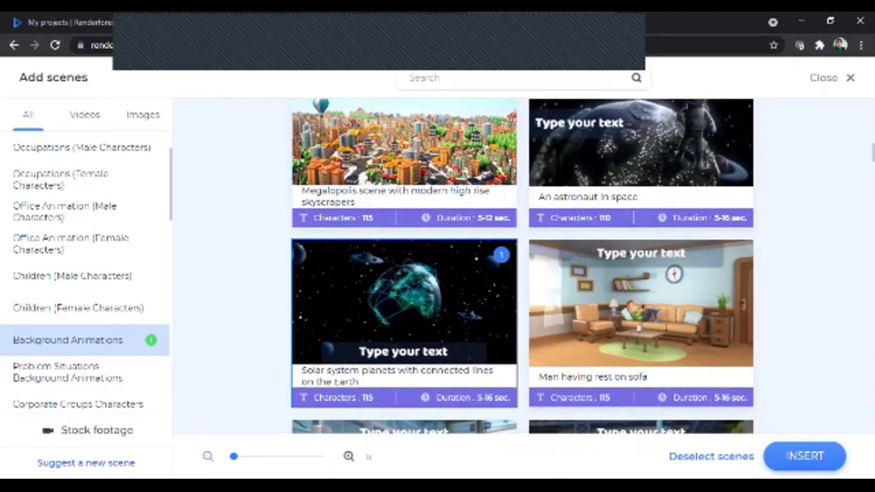
pyautogui.click(805, 456)
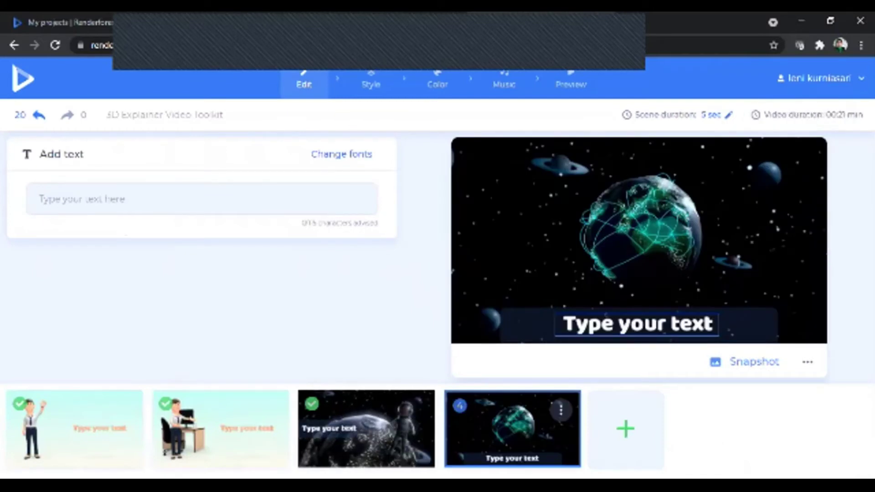
# Enter "Tahukah kalian apa itu tata surya" as the text of the solar system planets scene.
pyautogui.click(202, 199)
pyautogui.write('Tehukah kalian')
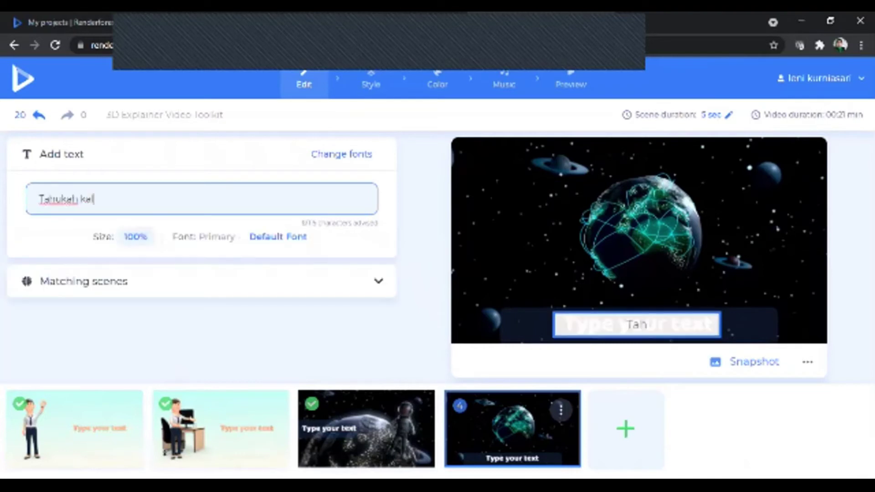
pyautogui.write(' apa itu tel')
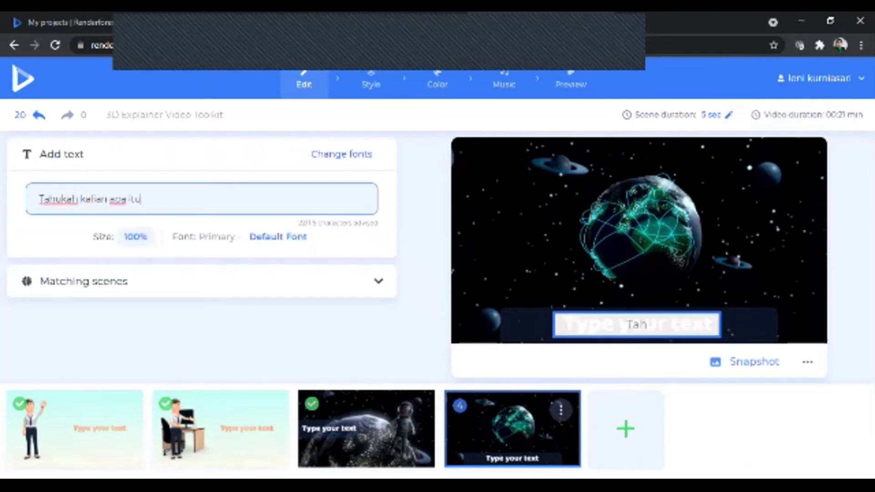
pyautogui.press('BackSpace')
pyautogui.press('BackSpace')
pyautogui.write('ata surya')
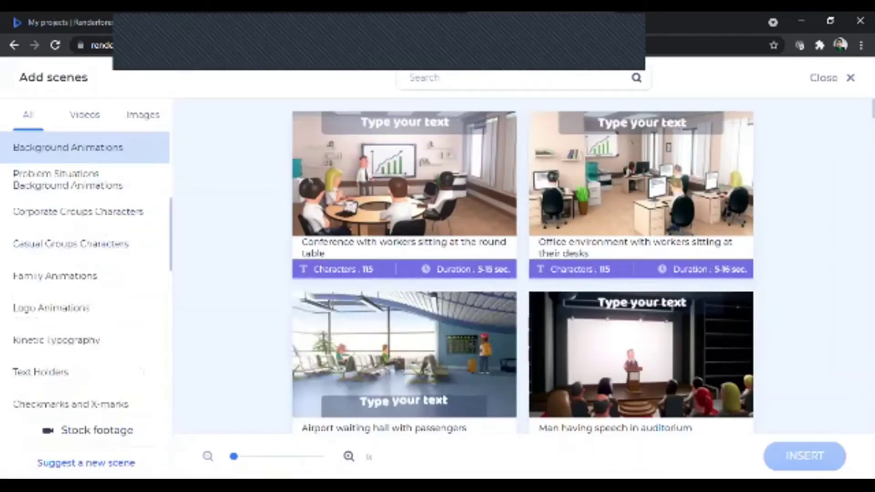
# Insert the "Man presenting a video / 1 text holder" scene from the Video Holders category.
pyautogui.scroll(-4, 85, 274)
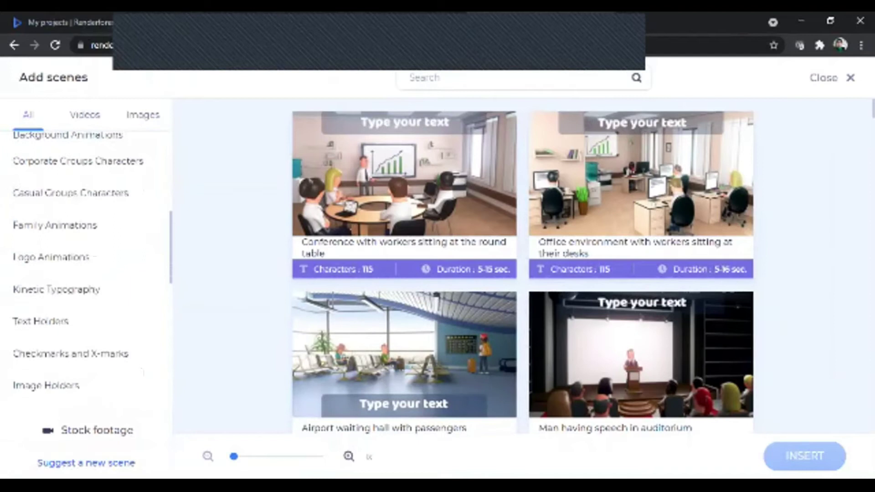
pyautogui.scroll(-3, 84, 273)
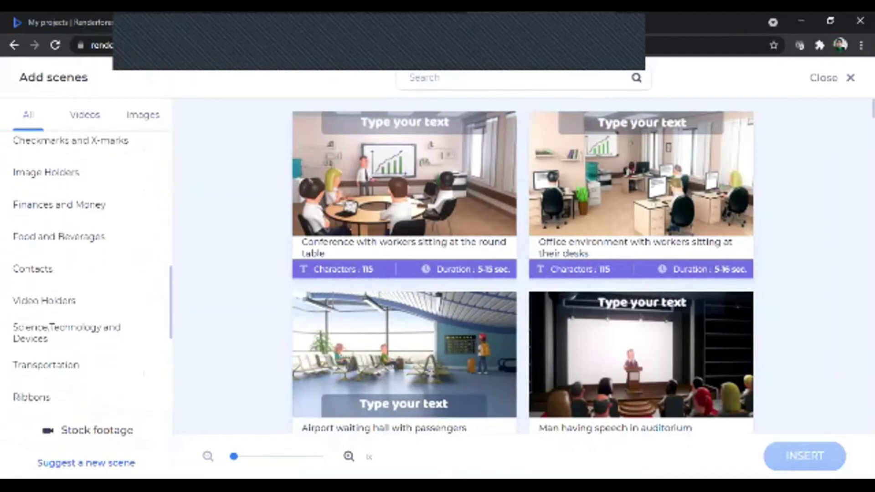
pyautogui.click(44, 283)
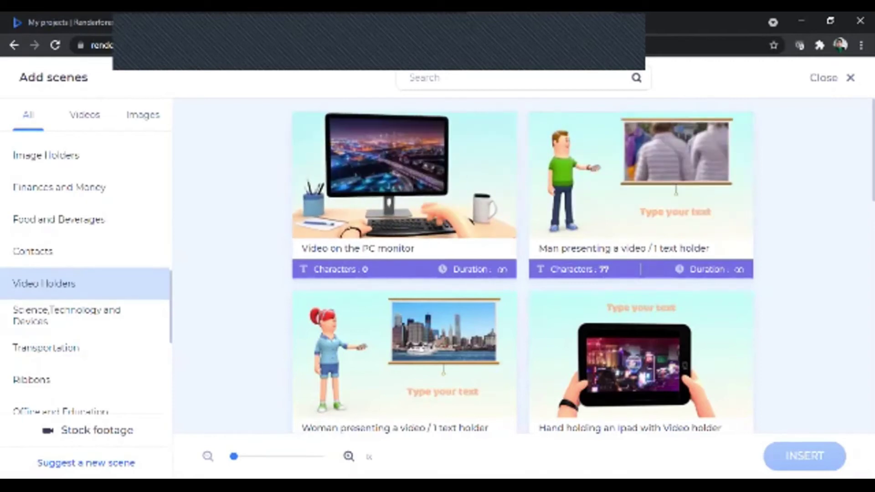
pyautogui.scroll(-1, 523, 267)
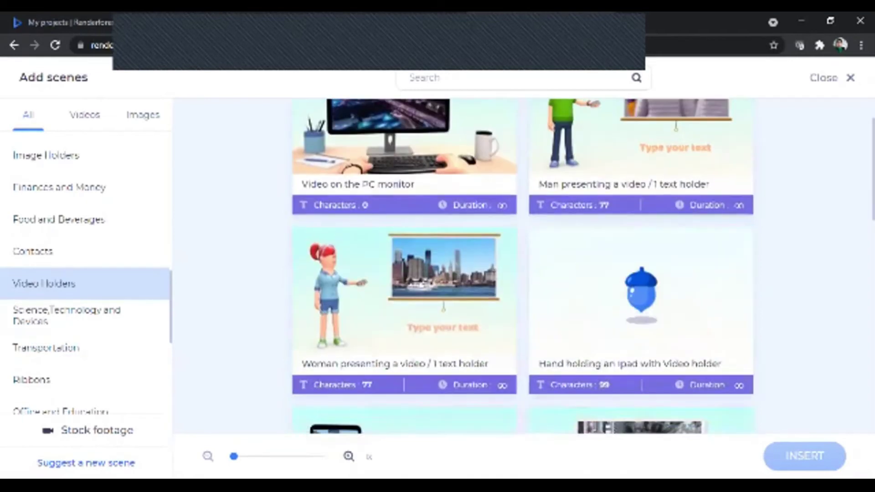
pyautogui.scroll(-7, 523, 266)
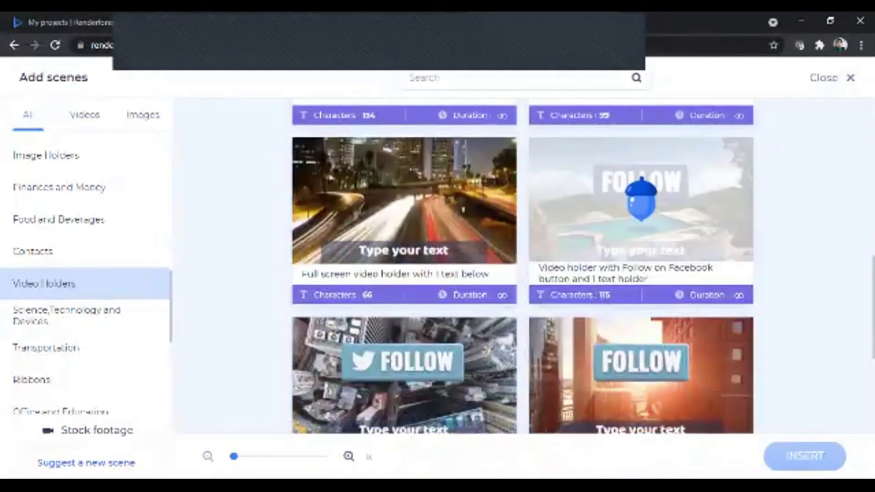
pyautogui.scroll(-4, 523, 267)
pyautogui.scroll(12, 523, 267)
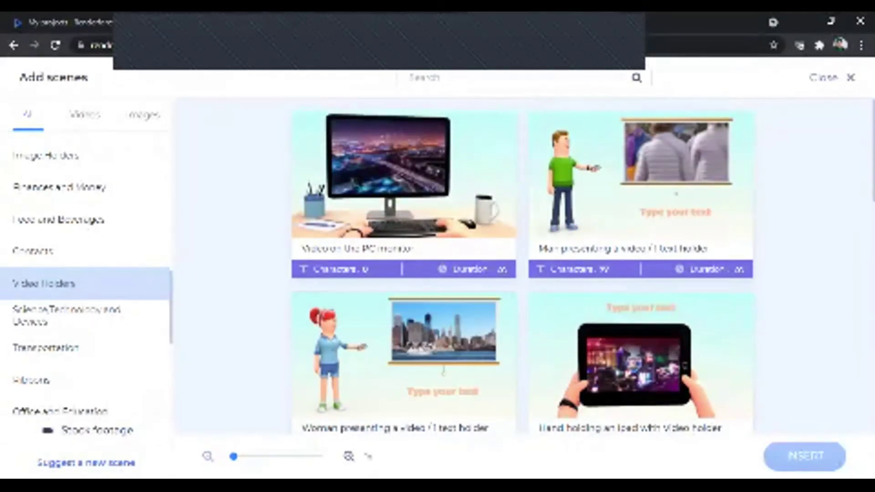
pyautogui.click(640, 192)
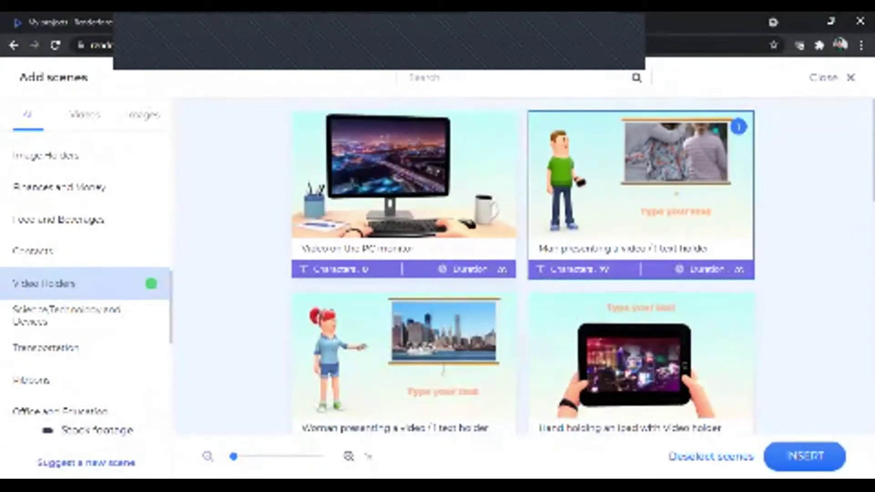
pyautogui.click(805, 456)
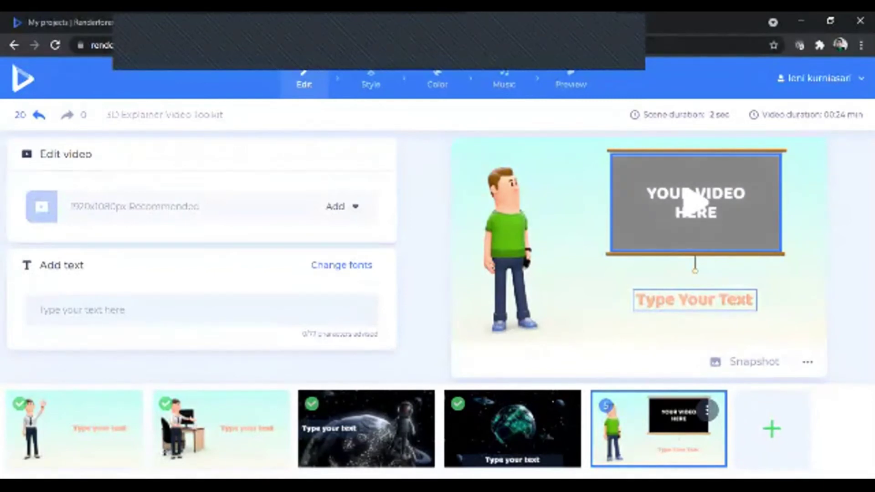
# Upload the "welcome pesdik kelas 1 x" video from the Videos folder for the man-presenting scene's video holder.
pyautogui.click(339, 206)
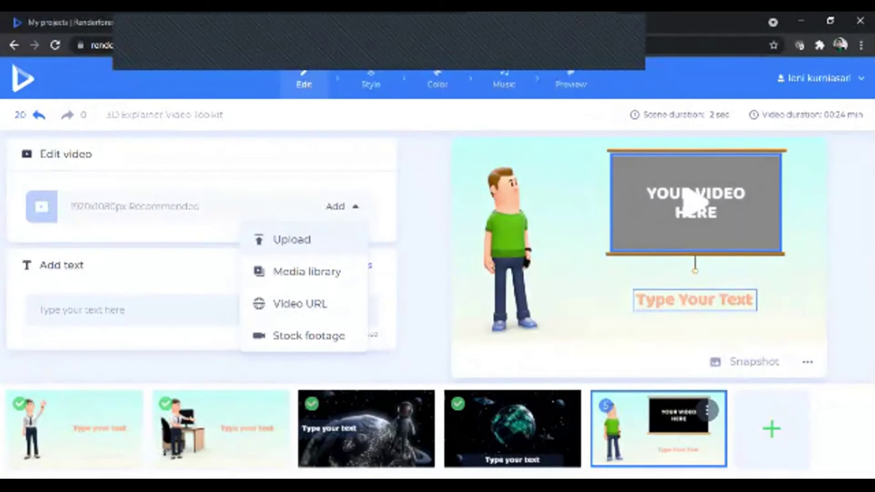
pyautogui.press('Escape')
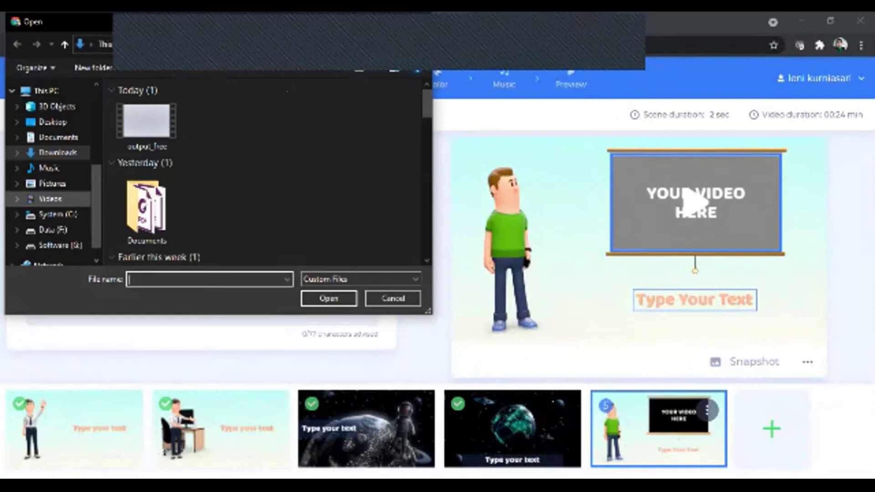
pyautogui.click(50, 199)
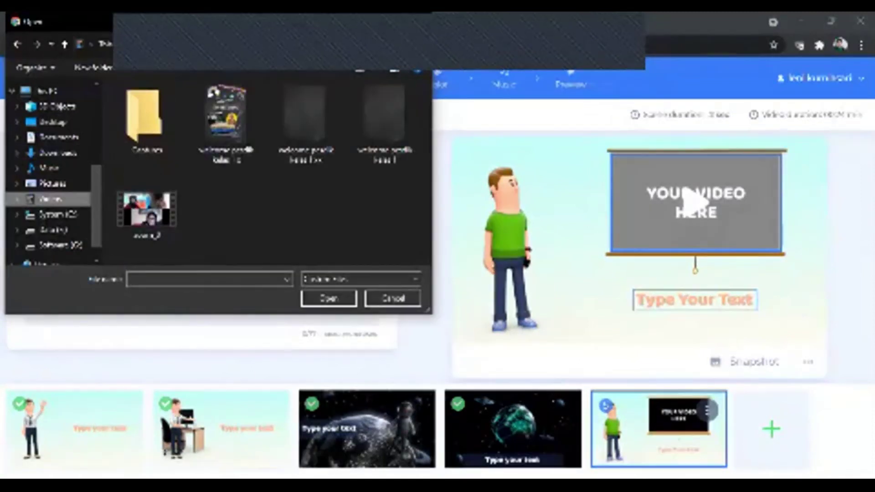
pyautogui.click(227, 121)
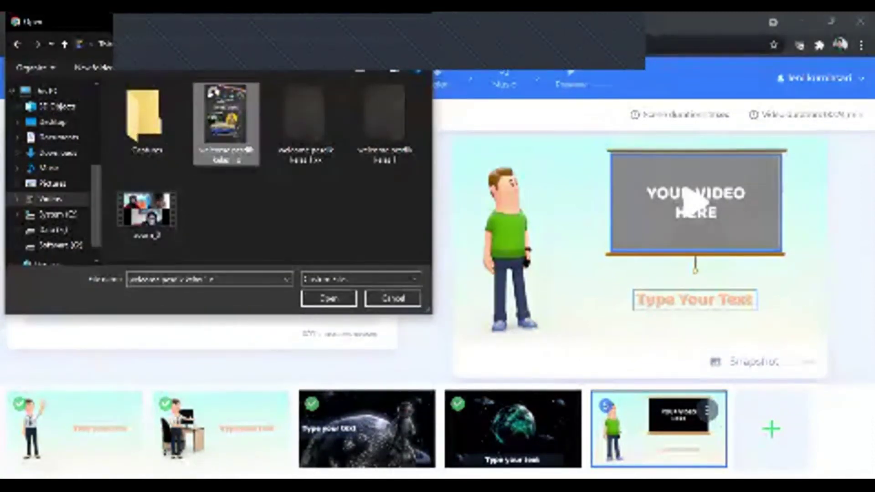
pyautogui.press('Return')
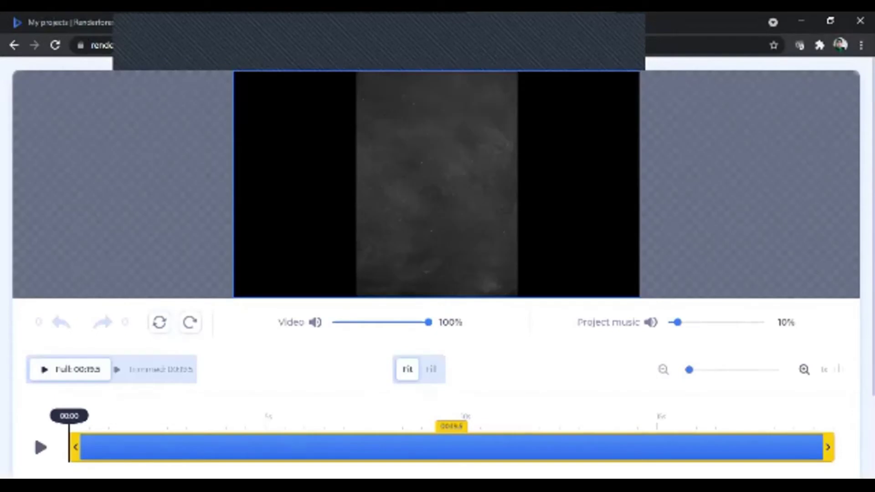
# Play the uploaded video, compare its Fit and Fill framing, and leave the video editor without saving.
pyautogui.press('space')
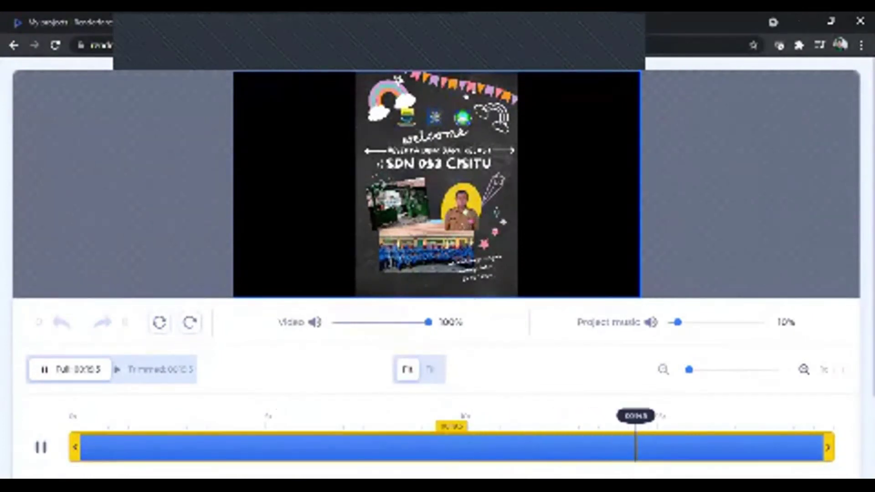
pyautogui.press('space')
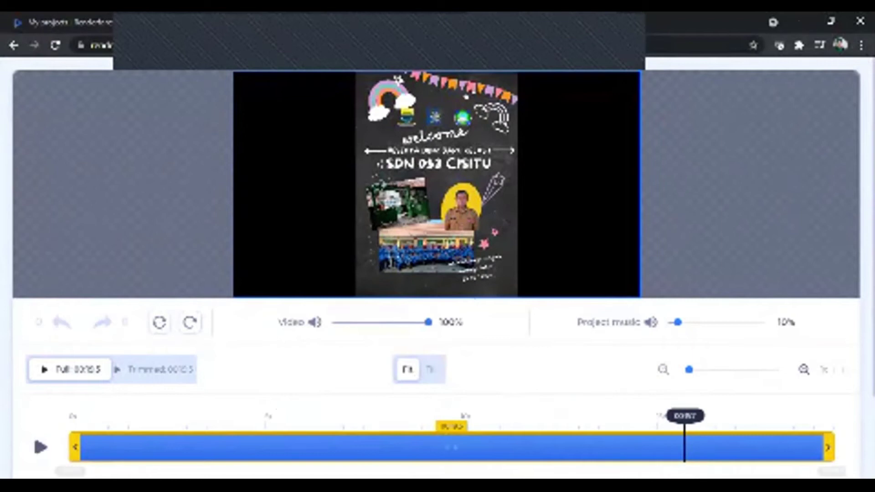
pyautogui.click(431, 370)
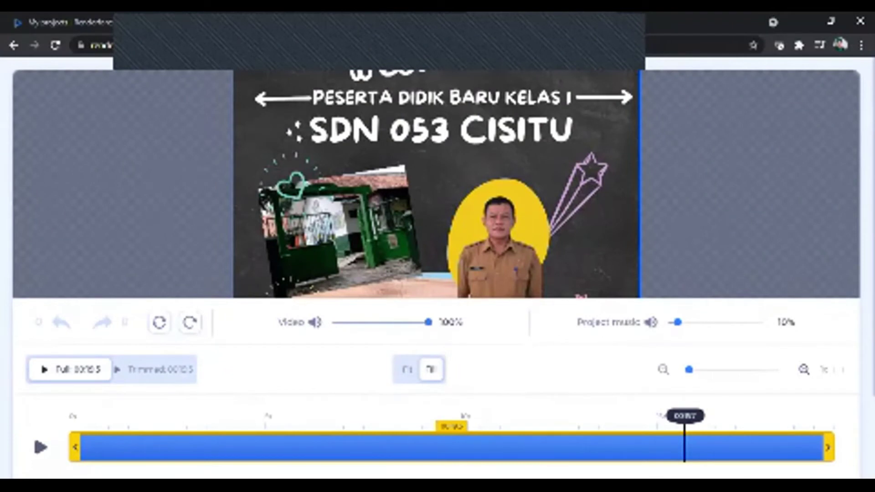
pyautogui.click(407, 370)
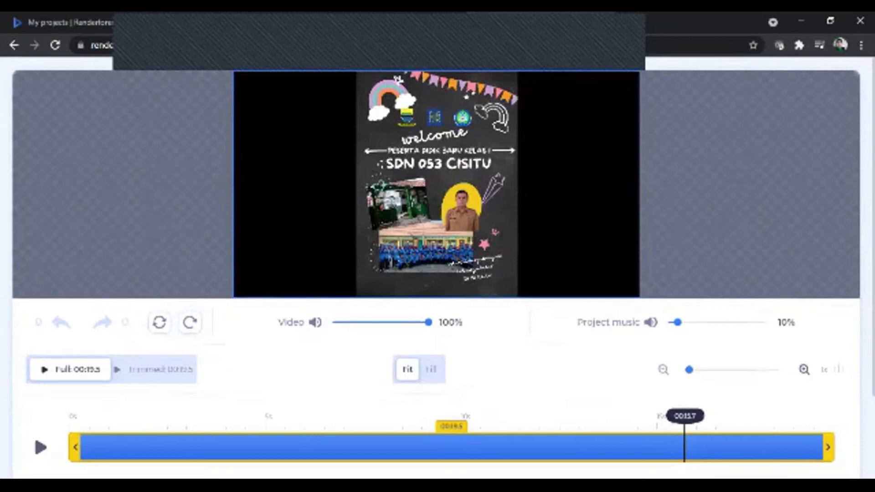
pyautogui.click(431, 370)
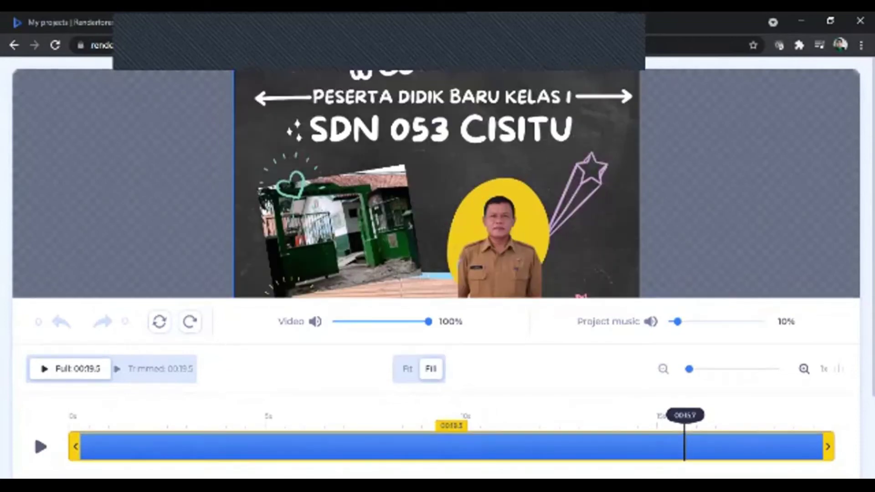
pyautogui.scroll(-1, 438, 269)
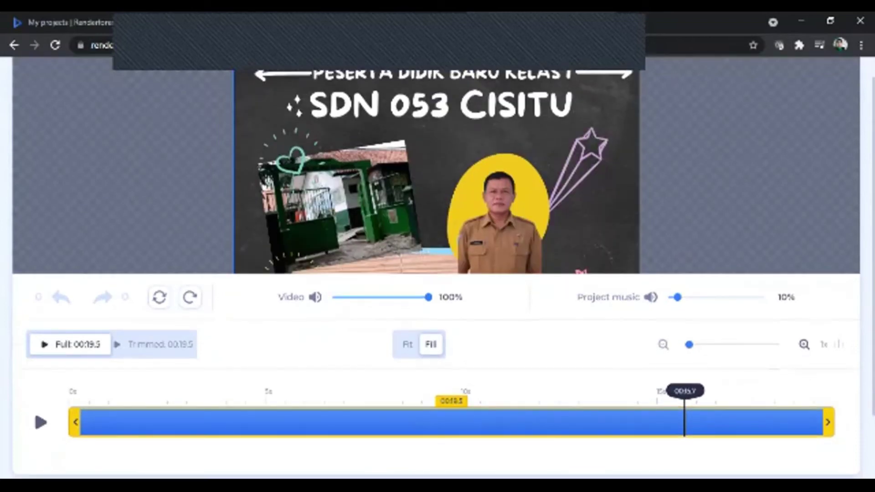
pyautogui.scroll(1, 438, 269)
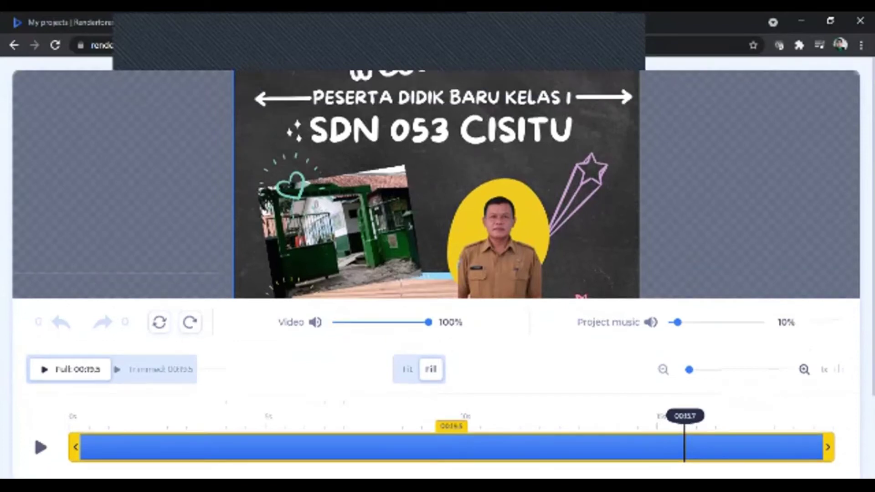
pyautogui.click(14, 45)
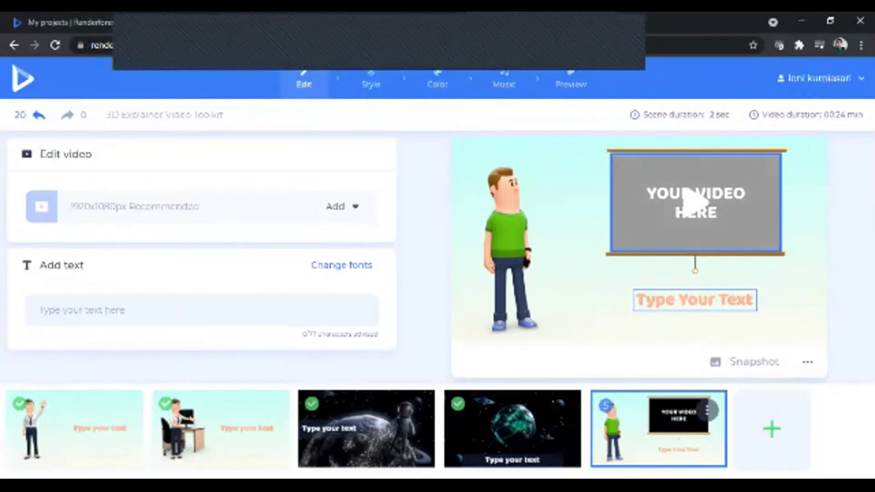
# Upload the "welcome pesdik kelas 1 x" video to the man-presenting scene's video holder and set its framing to Fill.
pyautogui.click(696, 203)
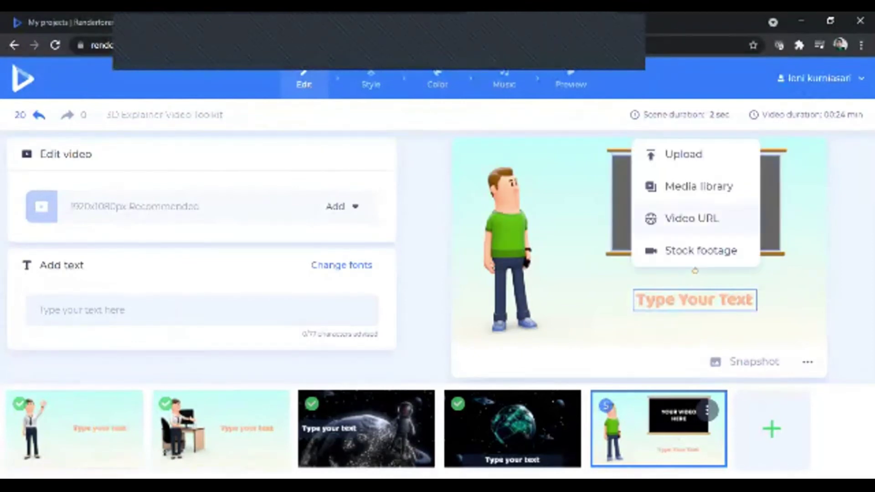
pyautogui.press('Escape')
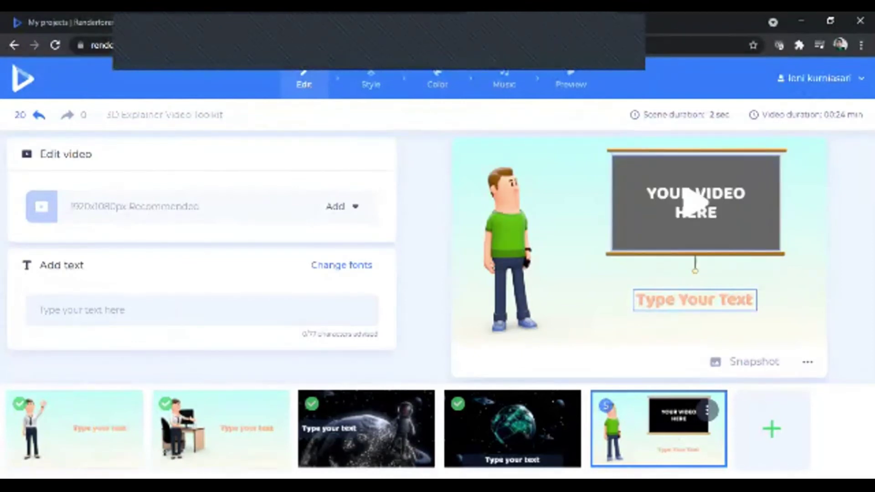
pyautogui.click(226, 123)
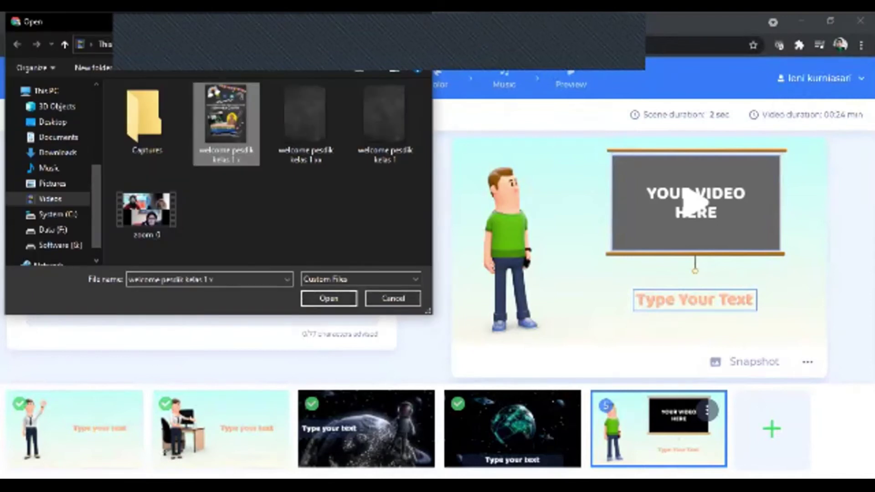
pyautogui.click(328, 299)
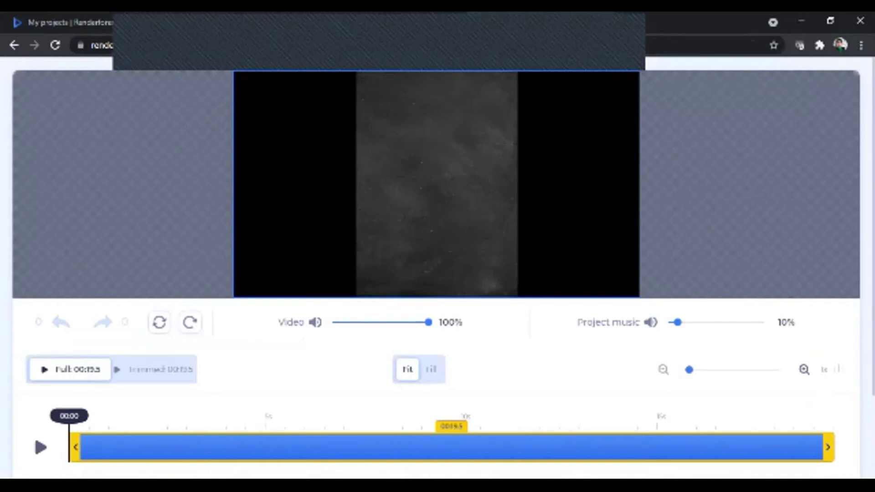
pyautogui.click(431, 369)
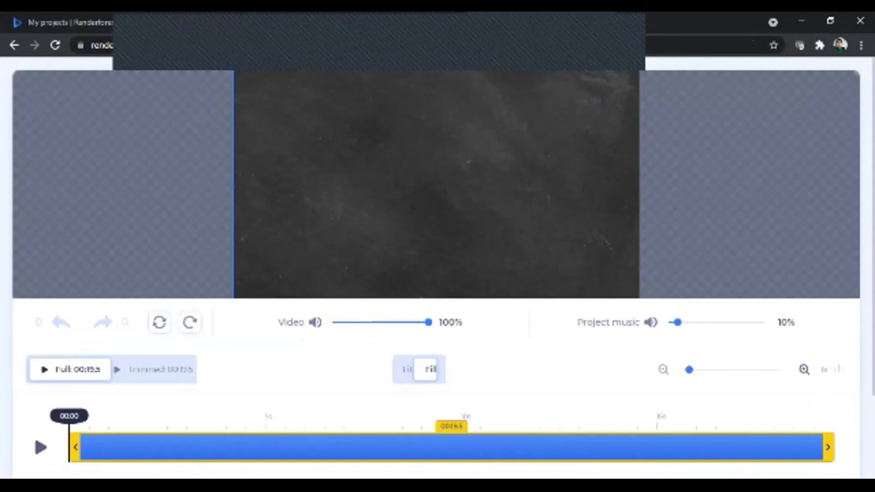
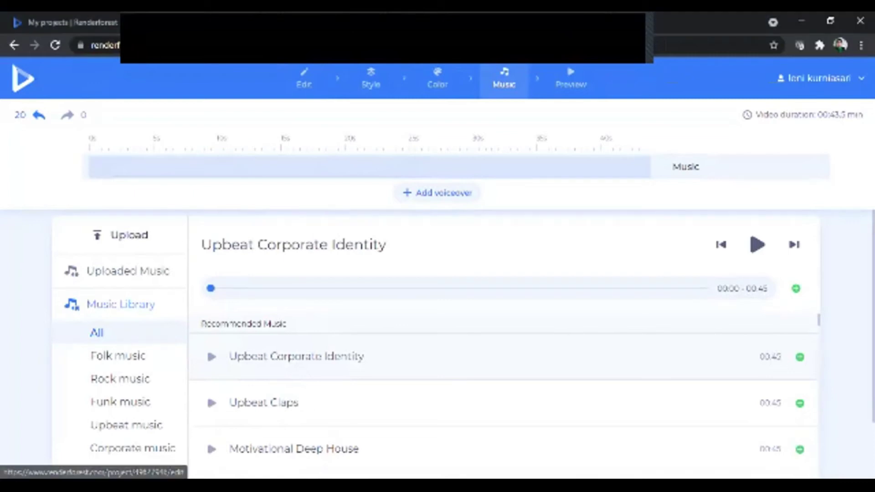
# Review the man-presenting scene's content and look through the full list of tracks in the music library.
pyautogui.click(303, 79)
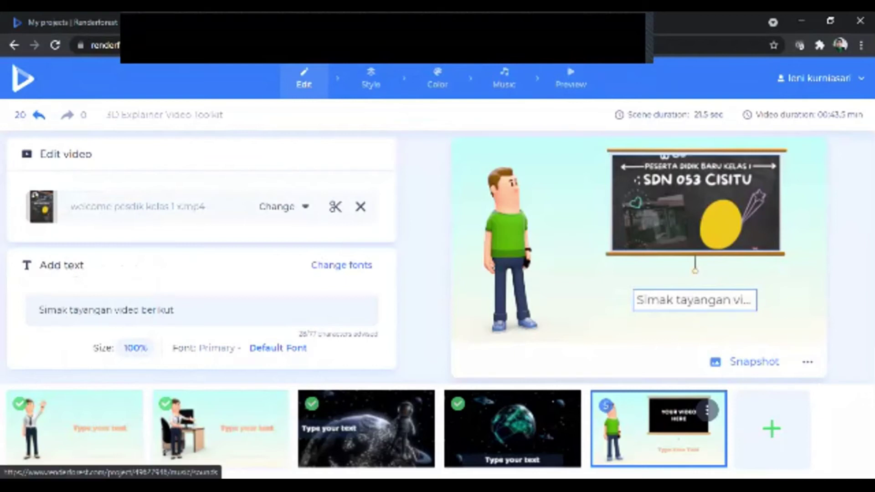
pyautogui.click(503, 79)
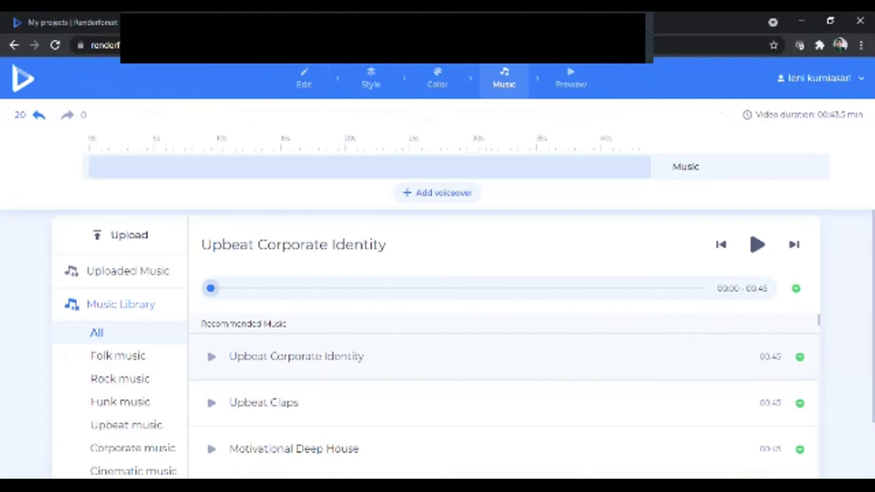
pyautogui.scroll(-2, 211, 288)
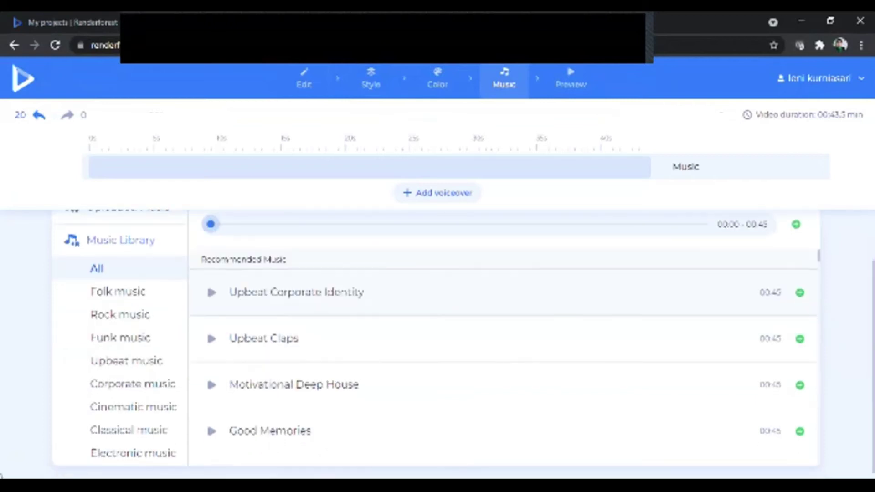
pyautogui.scroll(-2, 501, 355)
pyautogui.scroll(-15, 502, 355)
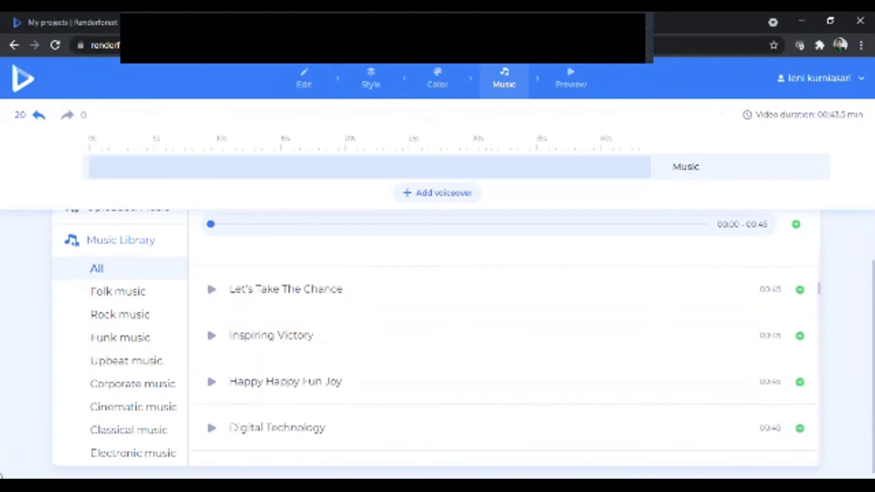
pyautogui.scroll(-15, 502, 356)
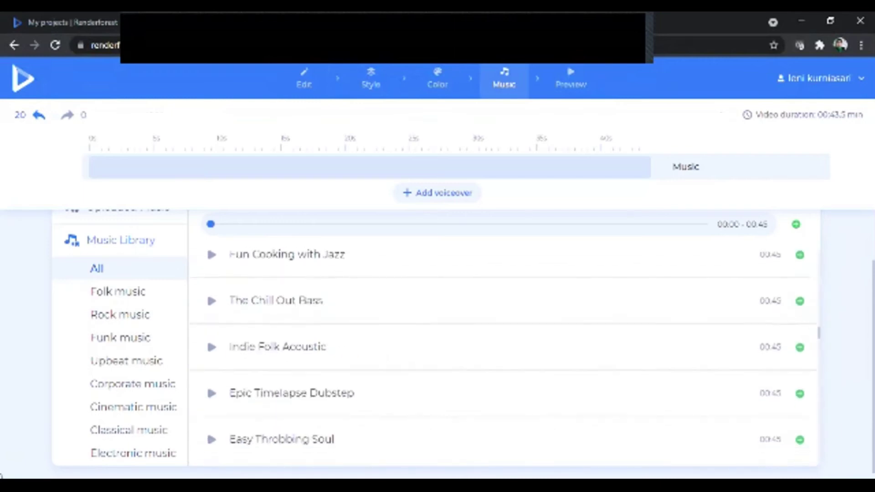
pyautogui.scroll(-8, 501, 355)
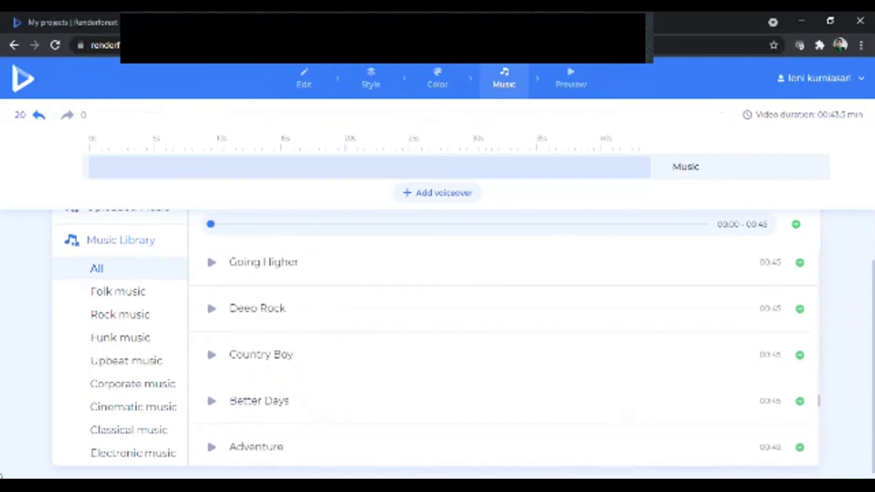
pyautogui.scroll(15, 502, 355)
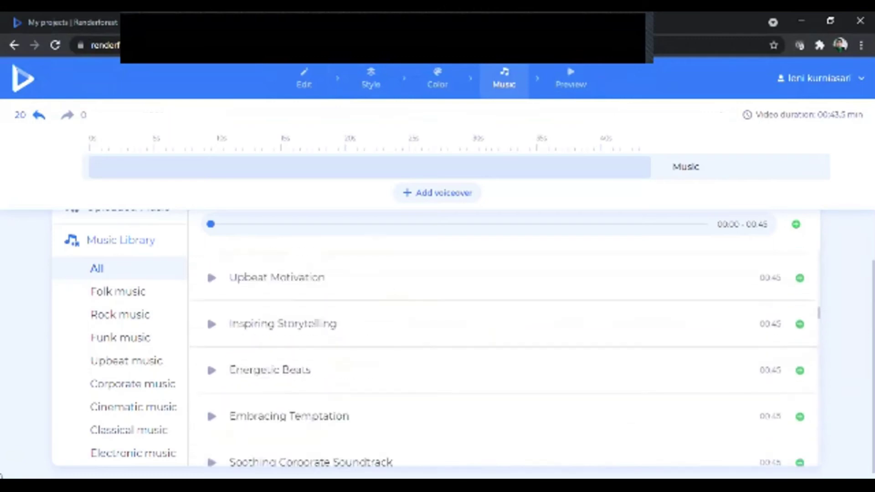
pyautogui.scroll(4, 501, 356)
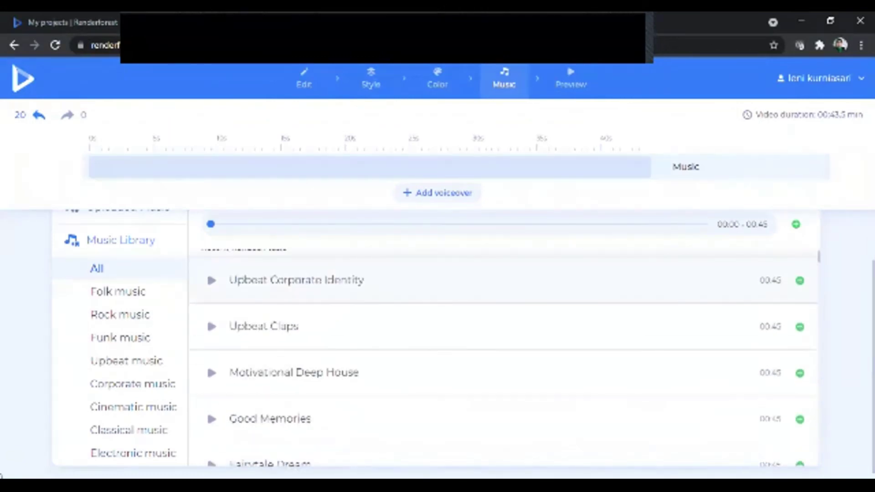
pyautogui.scroll(1, 502, 356)
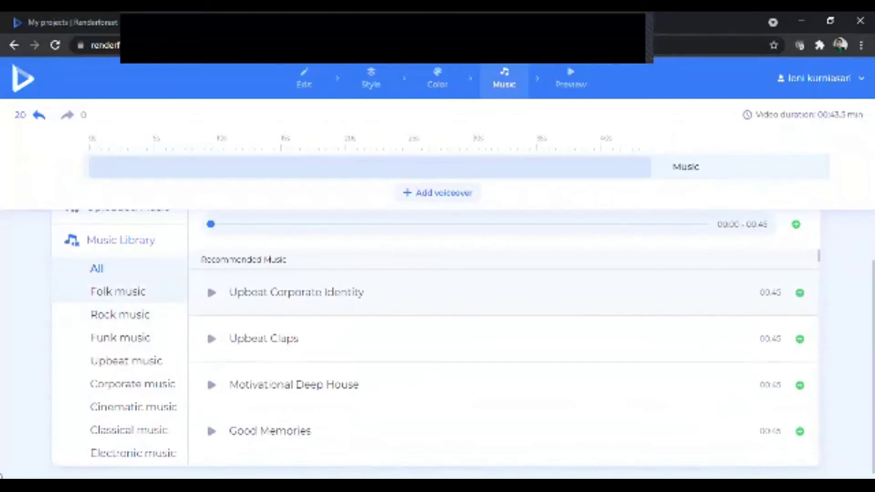
# Browse the Rock, Funk, Upbeat, Corporate, Cinematic and Classical categories of the music library.
pyautogui.click(120, 315)
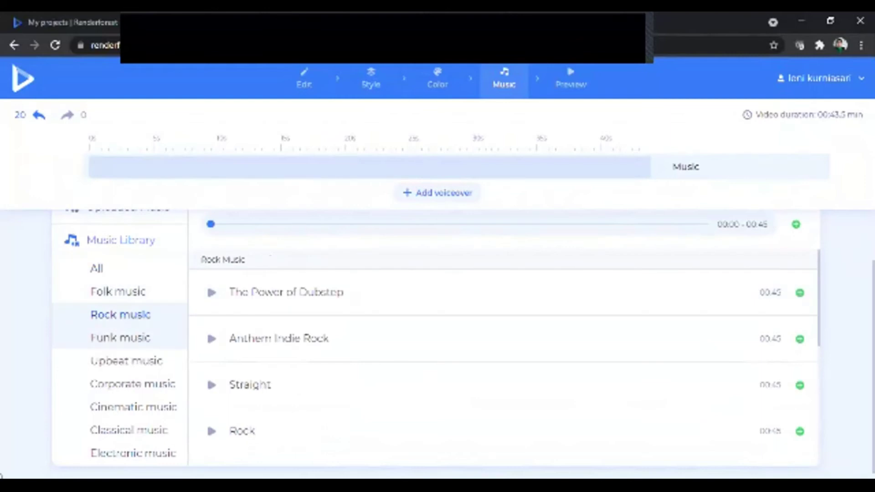
pyautogui.click(120, 337)
pyautogui.click(126, 362)
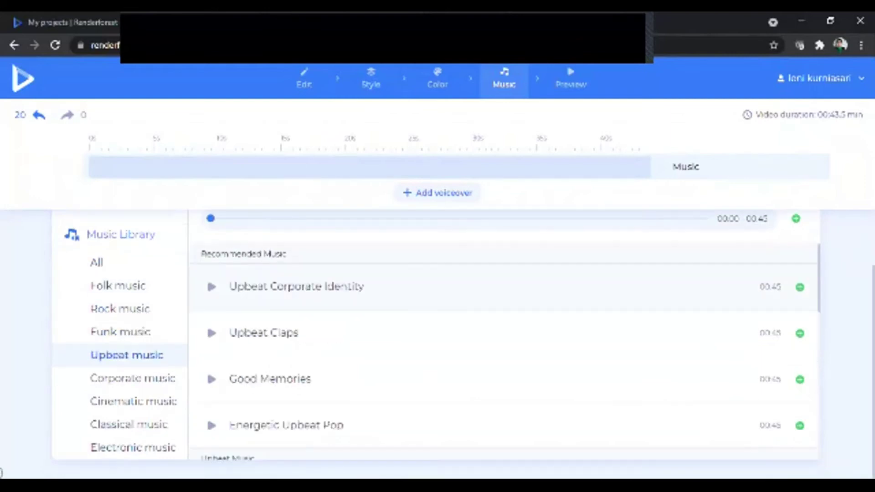
pyautogui.click(133, 379)
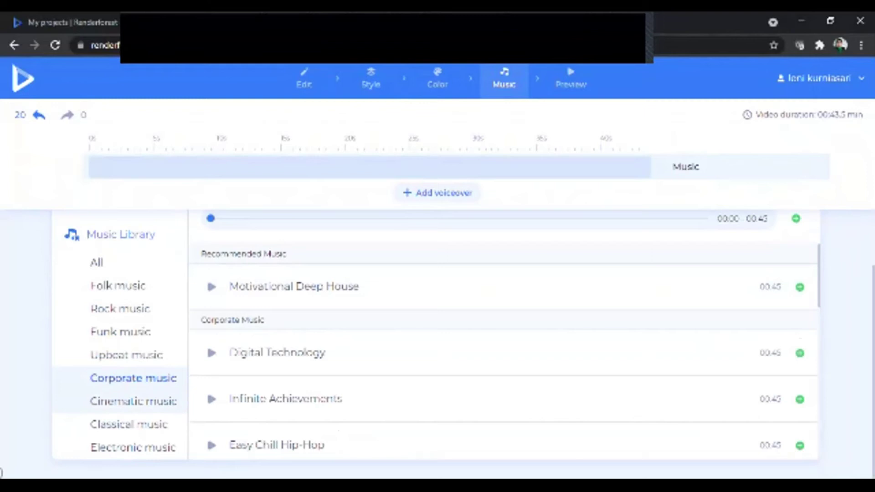
pyautogui.click(134, 401)
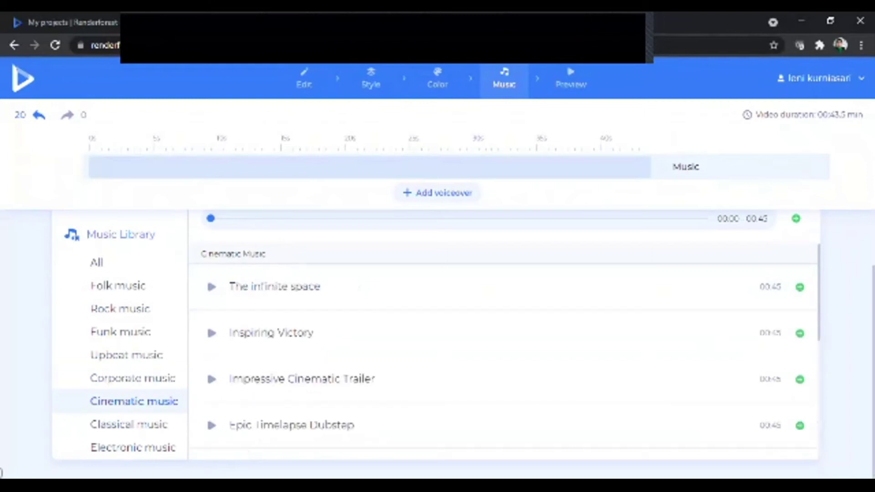
pyautogui.click(129, 424)
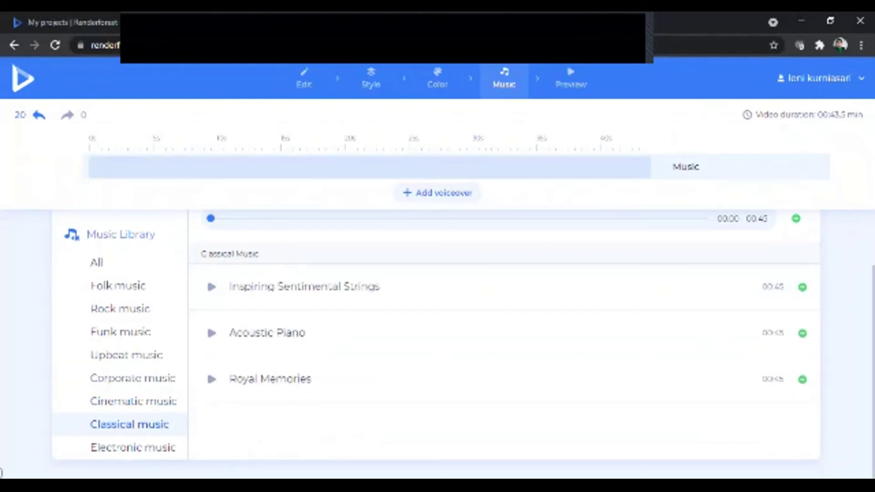
# Look through the Folk music category and listen to part of the "Dreams of Glory" track.
pyautogui.scroll(2, 119, 319)
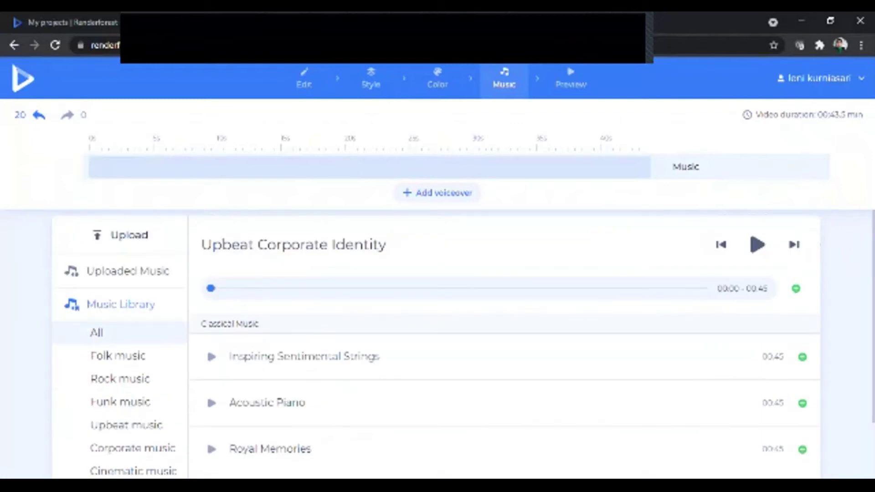
pyautogui.click(118, 355)
pyautogui.scroll(-1, 503, 396)
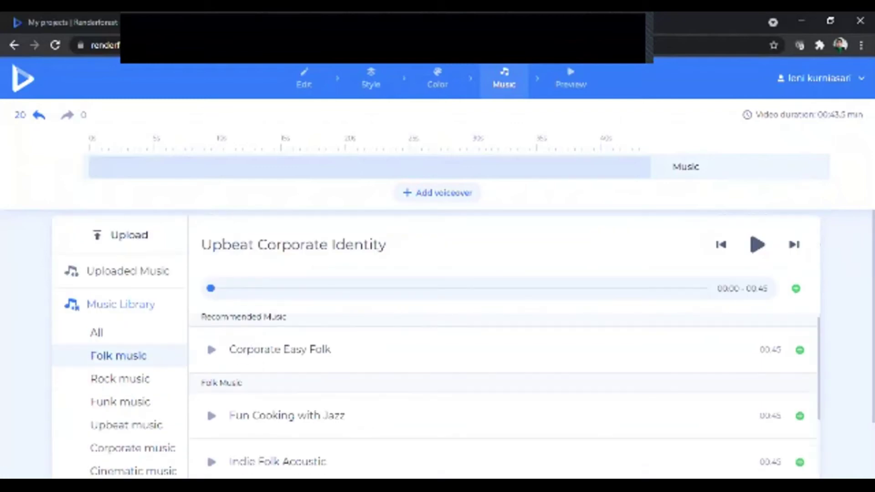
pyautogui.scroll(-3, 503, 397)
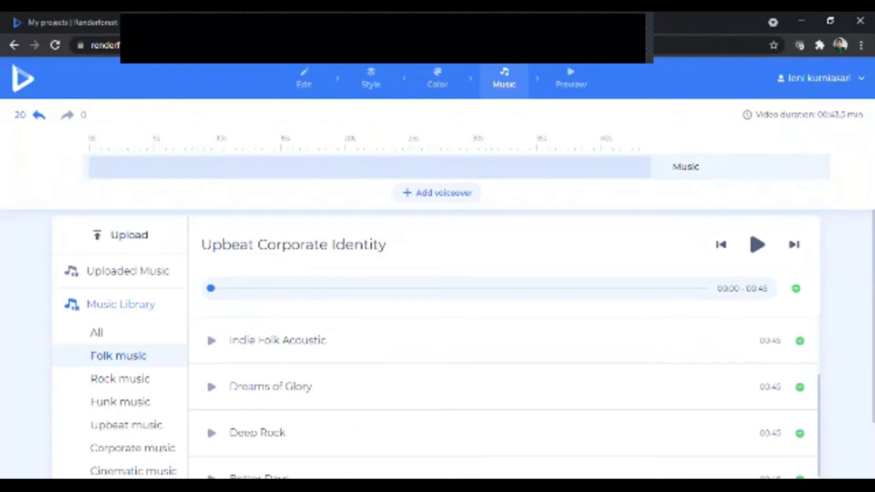
pyautogui.click(211, 387)
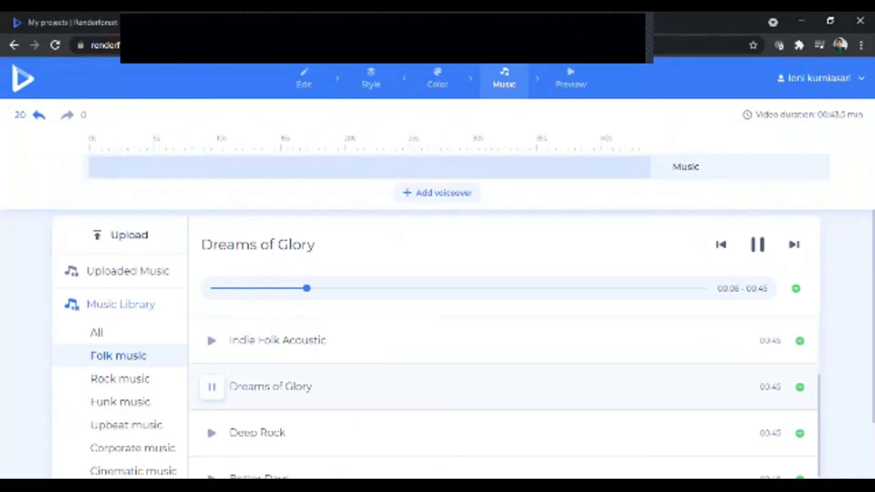
pyautogui.press('space')
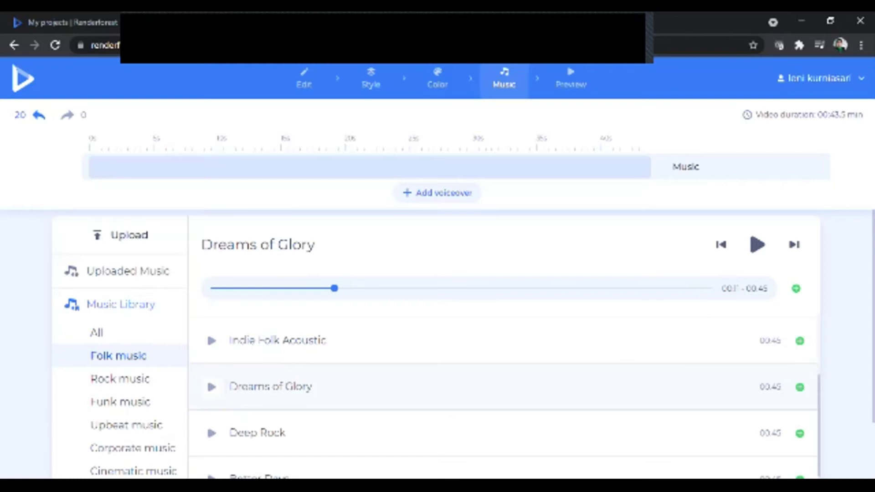
# Listen to parts of "Impressive Cinematic Trailer" and "Inspiring Victory" in the Cinematic music category.
pyautogui.scroll(-1, 132, 410)
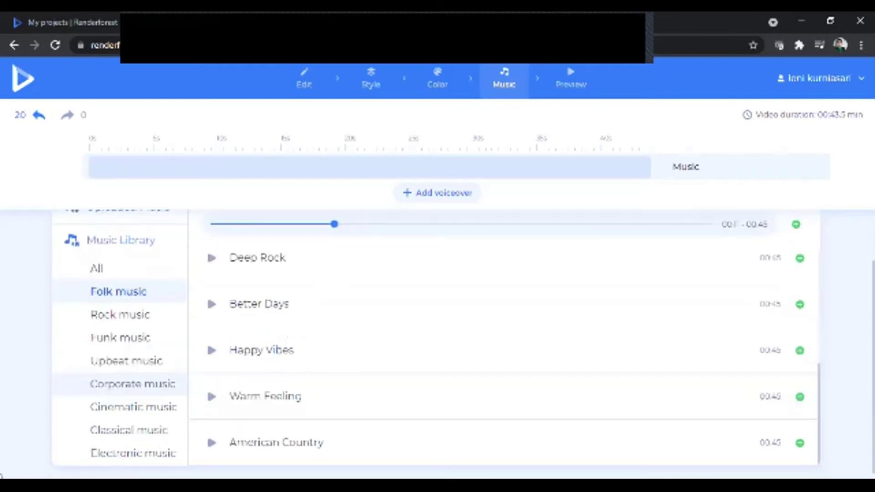
pyautogui.click(134, 407)
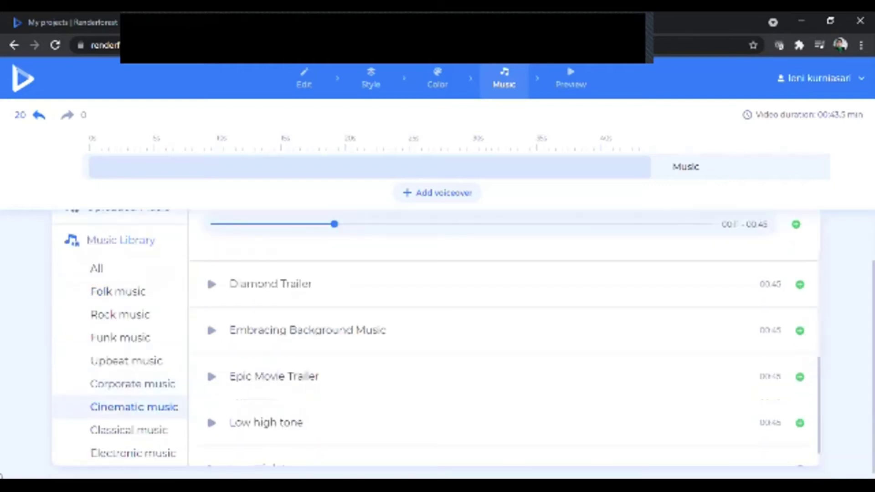
pyautogui.scroll(3, 501, 360)
pyautogui.scroll(1, 502, 360)
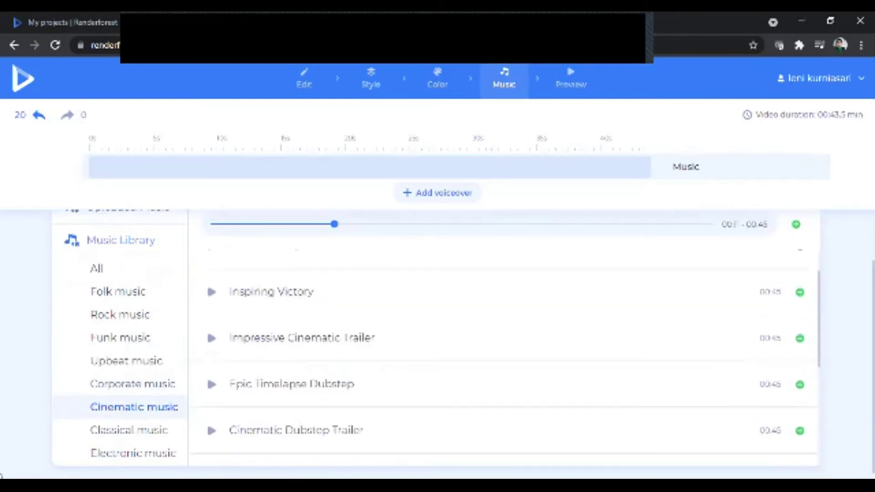
pyautogui.click(211, 337)
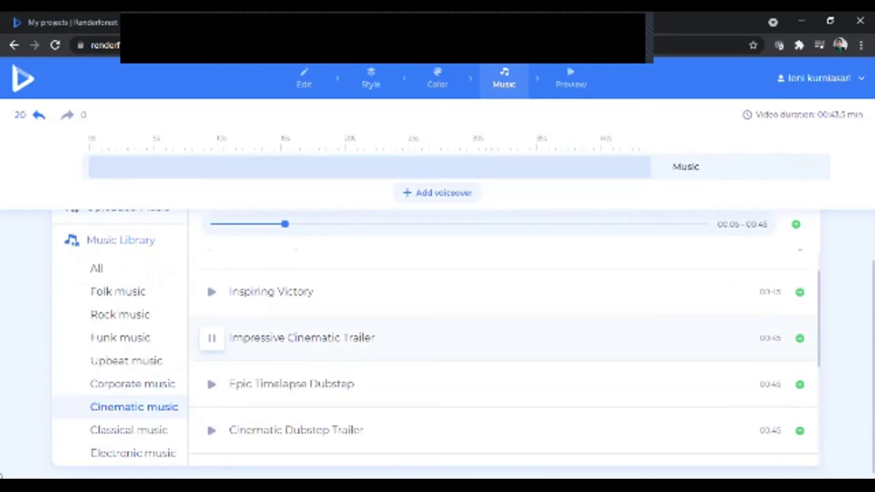
pyautogui.click(212, 292)
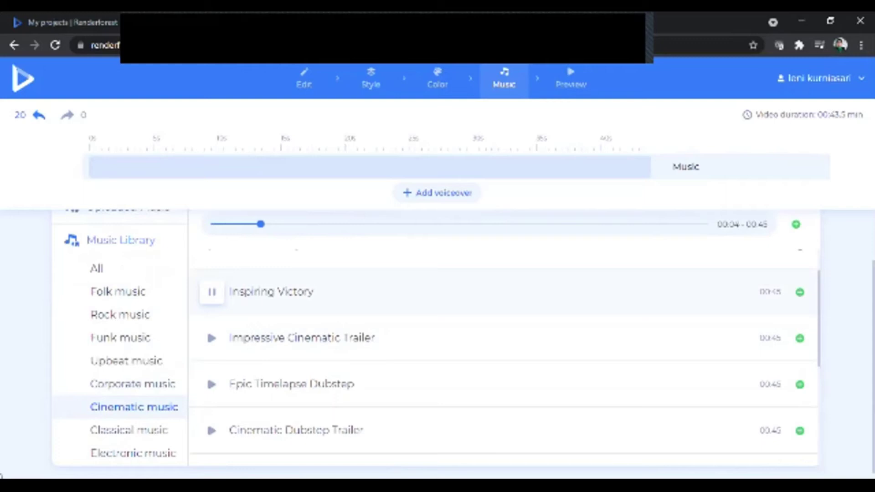
pyautogui.click(212, 292)
# Return to the list of all music, listen briefly to "Fairytale Dream" and look through further tracks.
pyautogui.scroll(1, 502, 356)
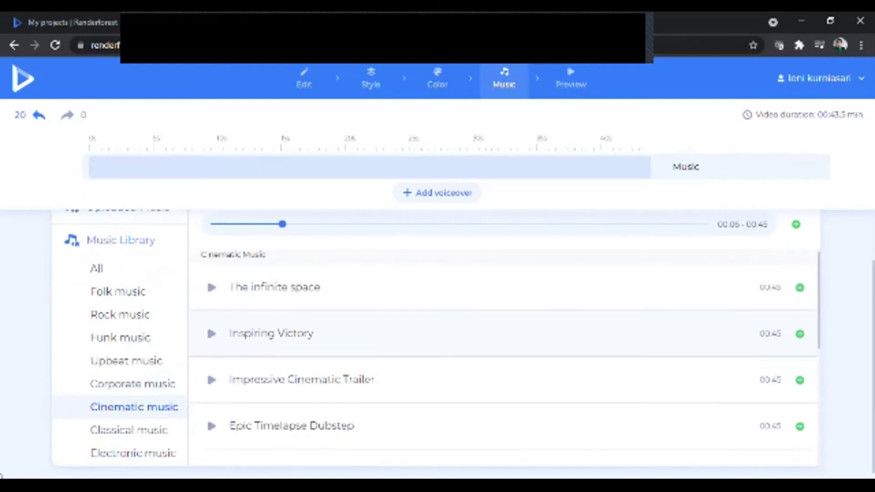
pyautogui.scroll(2, 501, 342)
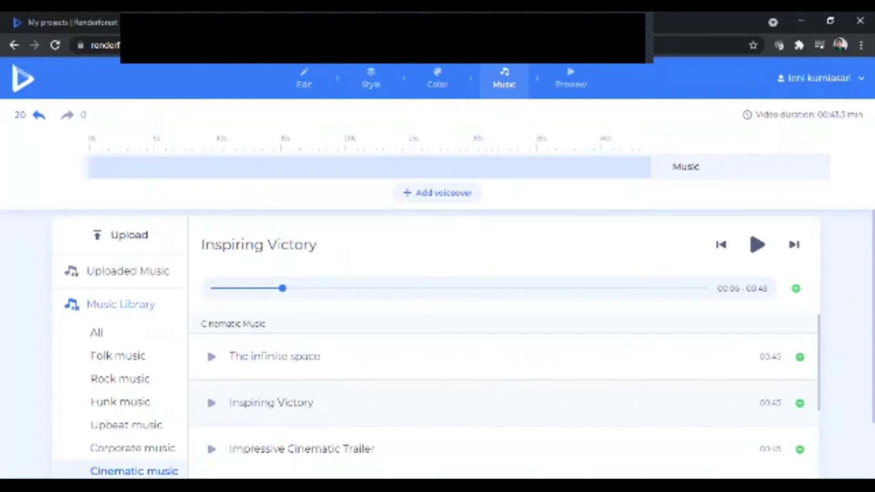
pyautogui.click(96, 332)
pyautogui.scroll(-3, 501, 397)
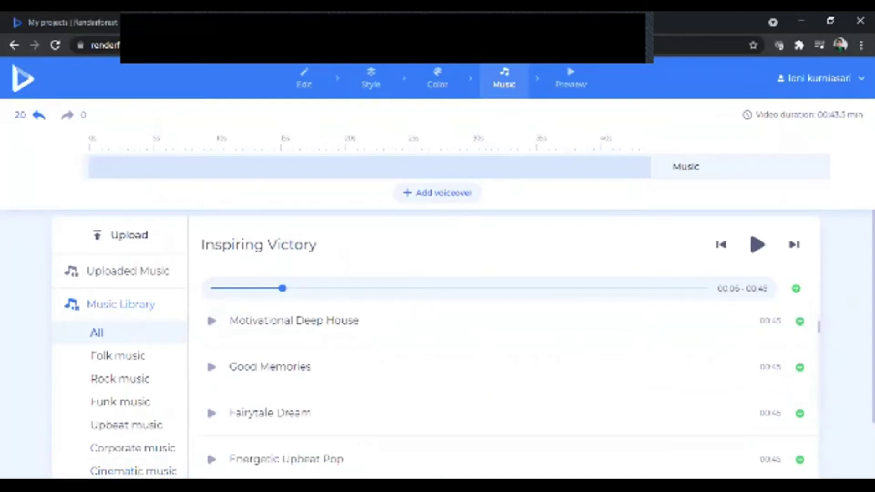
pyautogui.scroll(-2, 502, 396)
pyautogui.click(212, 349)
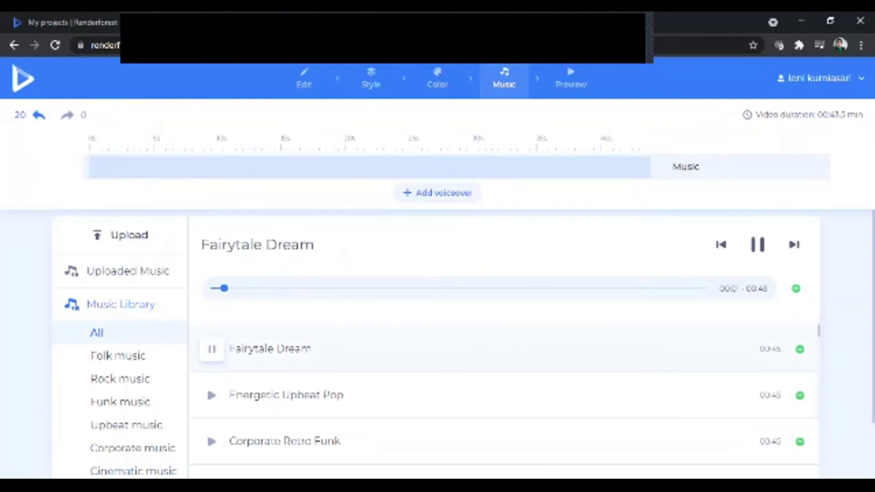
pyautogui.press('space')
pyautogui.scroll(-3, 501, 397)
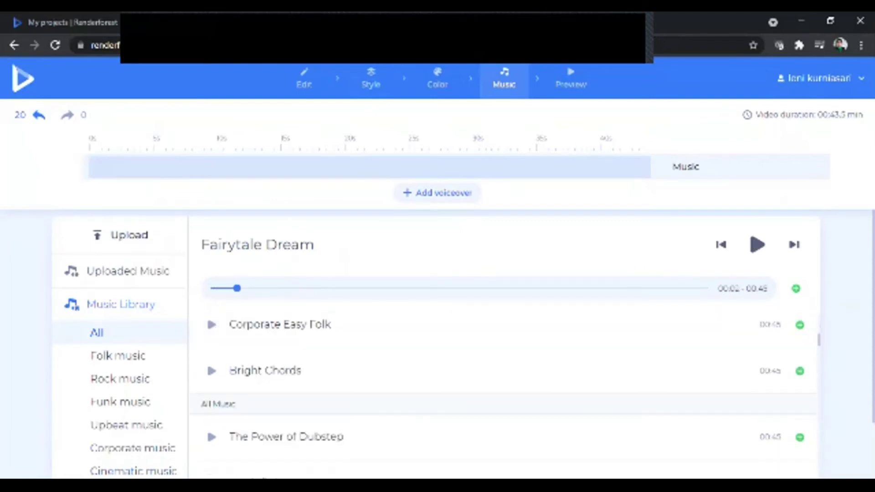
# Look further through the list of all music and listen briefly to "Easy Chill Hip-Hop".
pyautogui.scroll(-3, 502, 396)
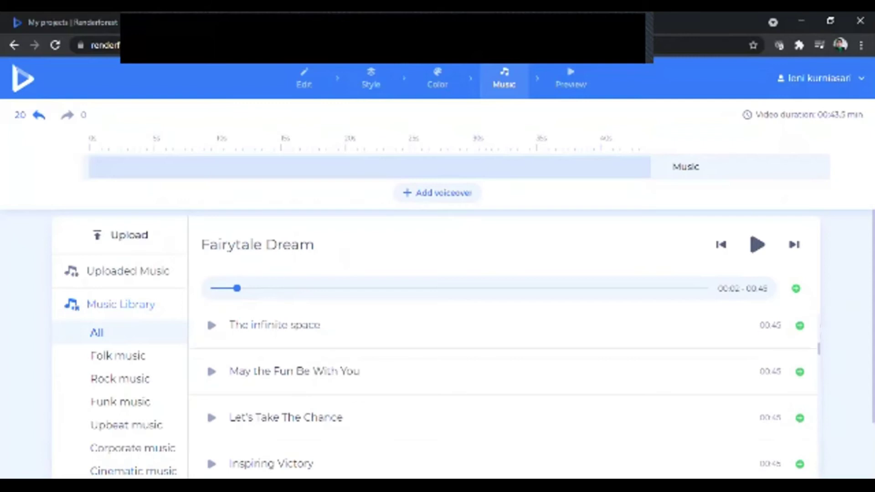
pyautogui.scroll(-10, 502, 392)
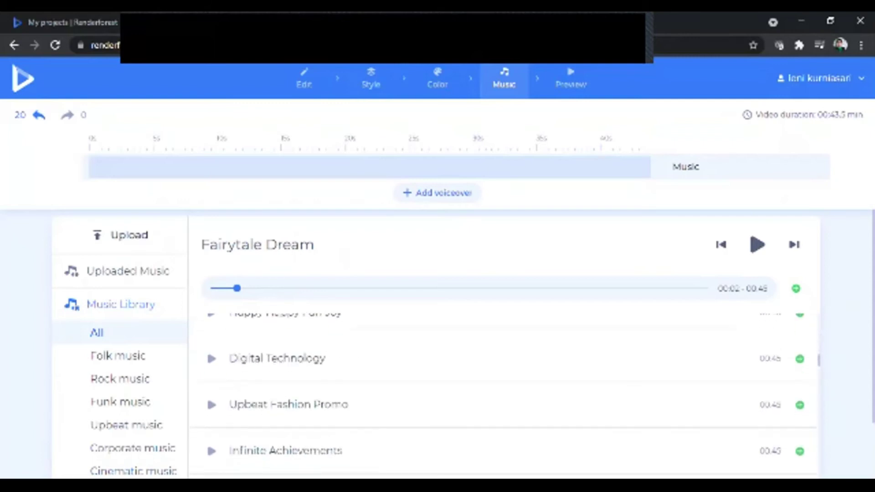
pyautogui.scroll(-2, 502, 392)
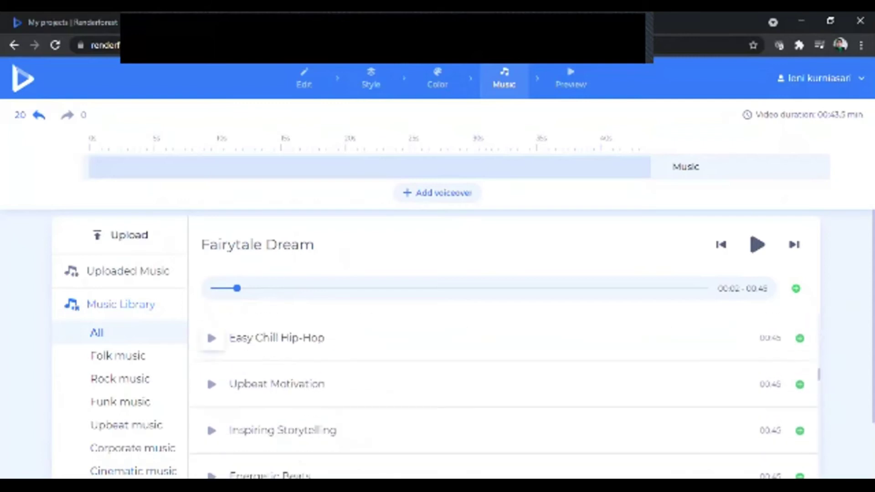
pyautogui.click(212, 338)
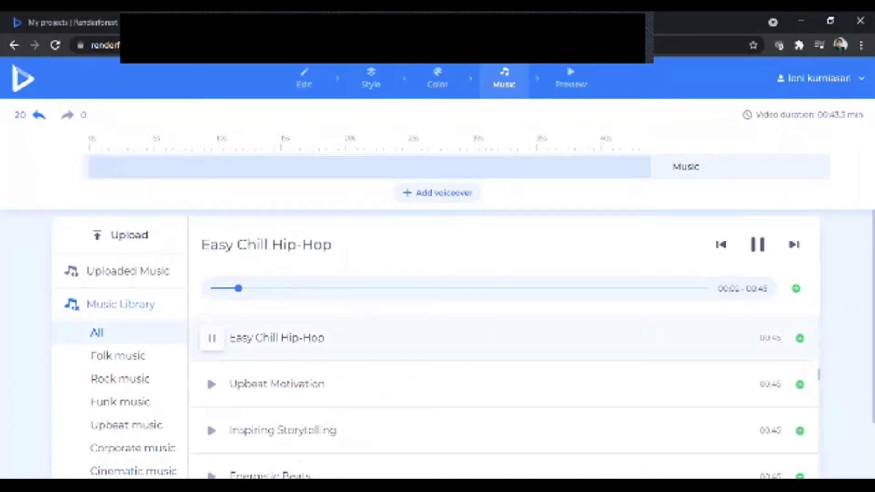
pyautogui.press('space')
# Listen to part of "Inspiring Storytelling" and add it to the project as the background music.
pyautogui.scroll(-3, 501, 392)
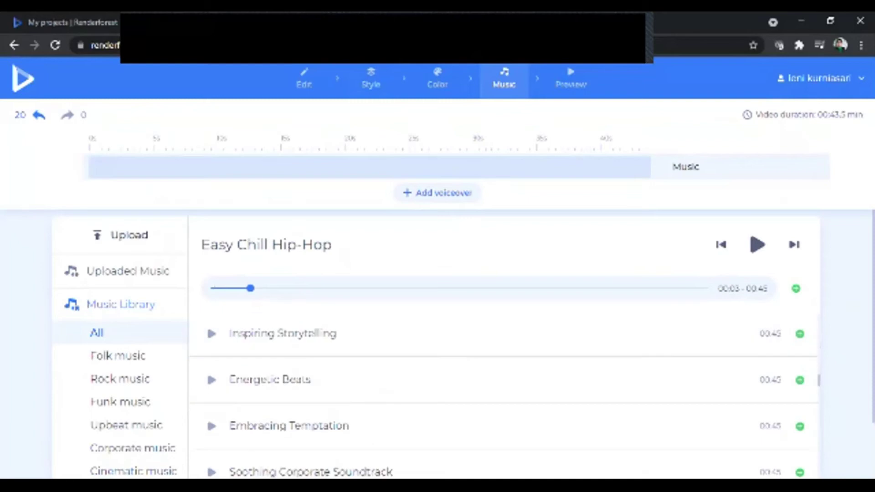
pyautogui.scroll(3, 502, 392)
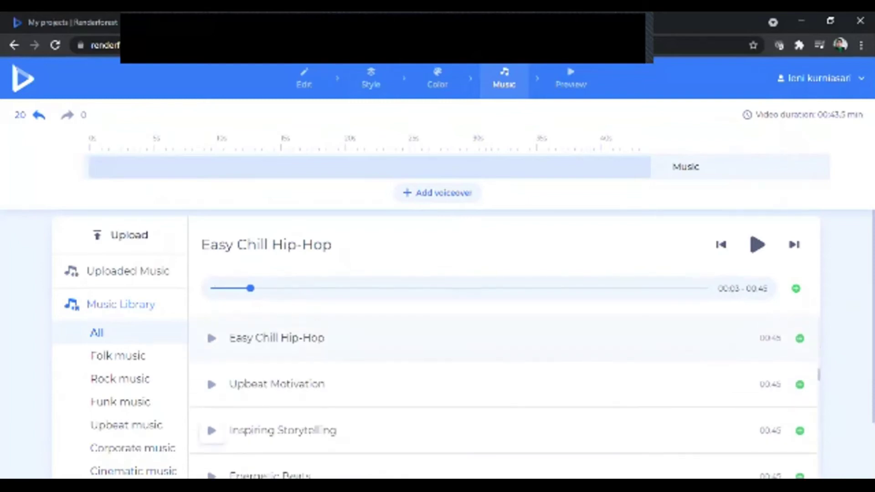
pyautogui.click(212, 430)
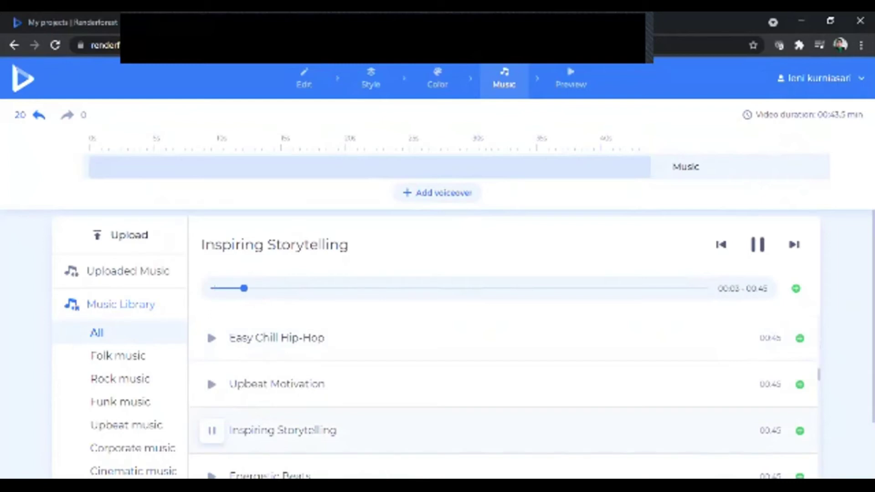
pyautogui.press('space')
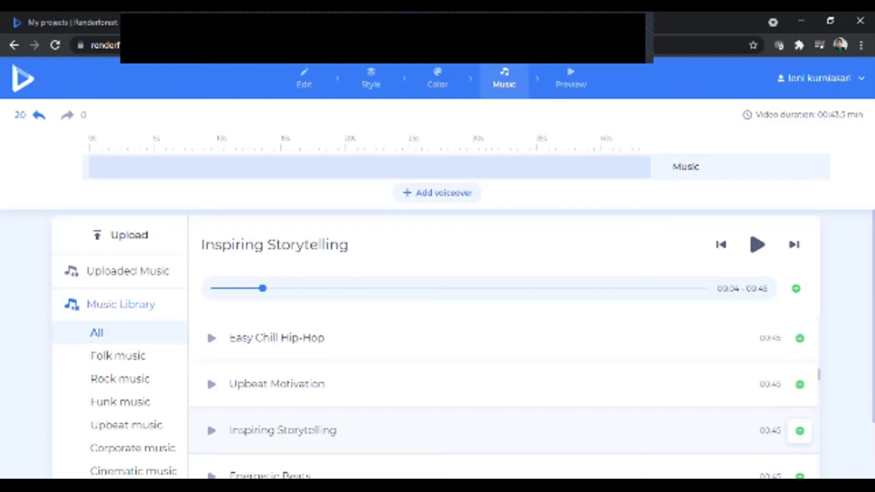
pyautogui.click(800, 430)
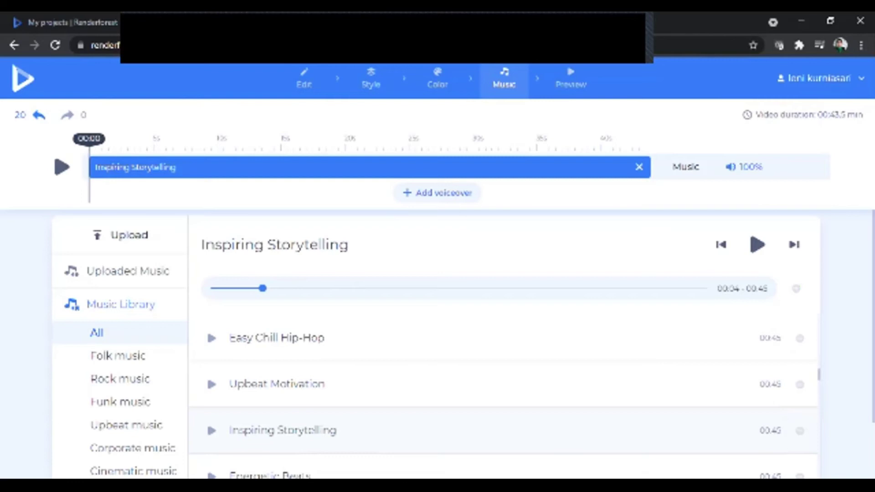
pyautogui.click(212, 431)
pyautogui.click(212, 430)
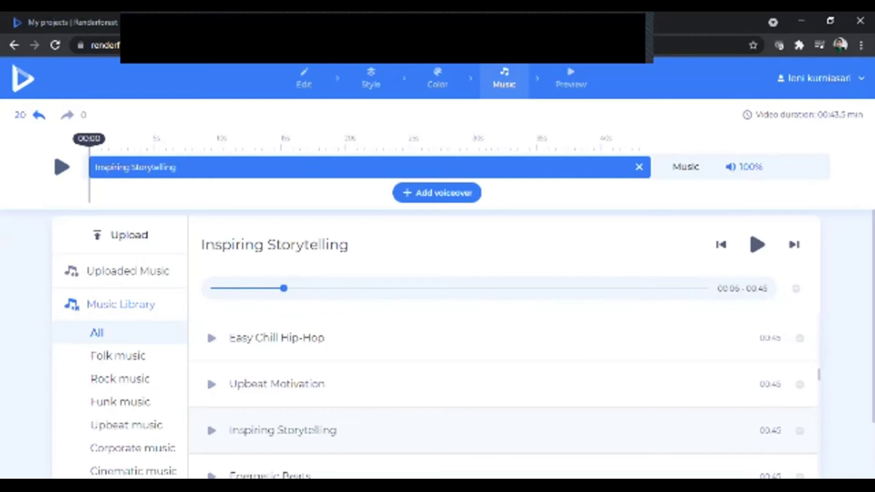
# Open the voiceover track and examine the scene preview, scene duration and the options to upload or record a voiceover.
pyautogui.click(437, 193)
pyautogui.scroll(-4, 436, 342)
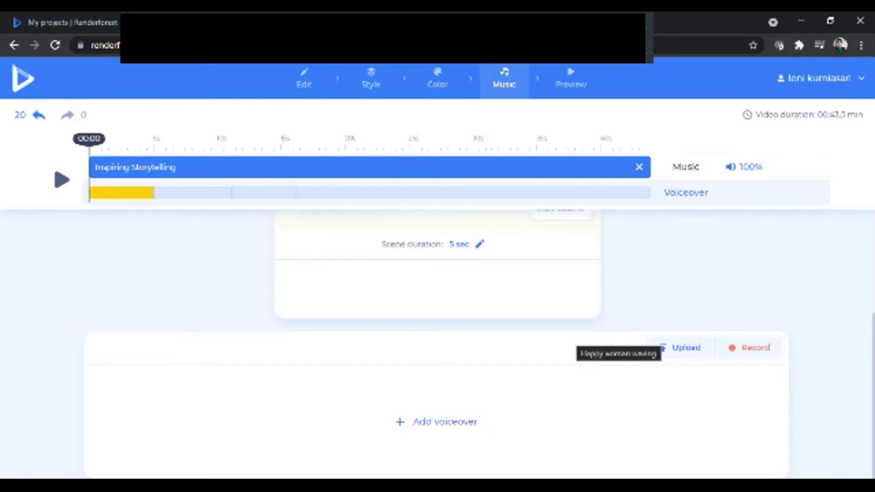
pyautogui.scroll(4, 437, 342)
pyautogui.scroll(-3, 437, 341)
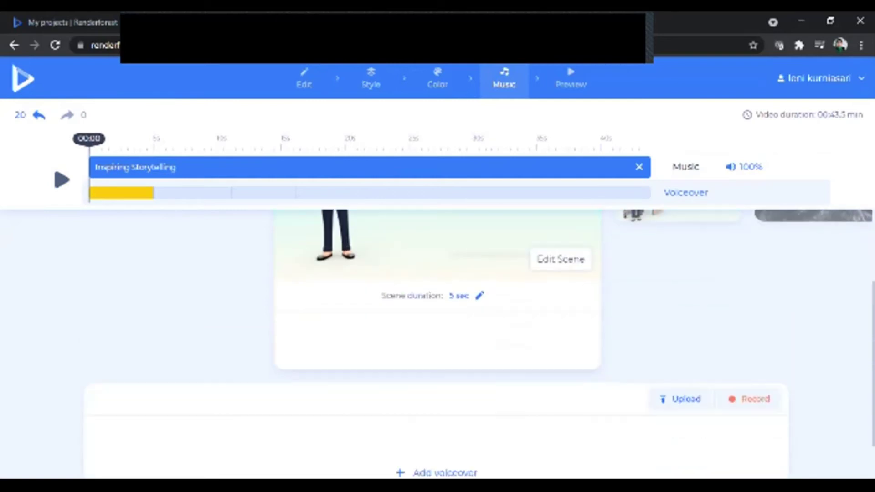
pyautogui.scroll(3, 436, 342)
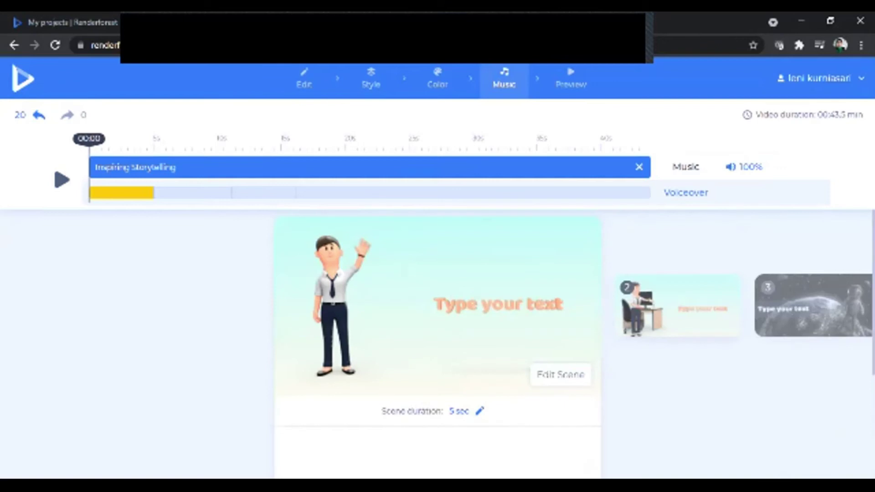
pyautogui.scroll(-4, 437, 342)
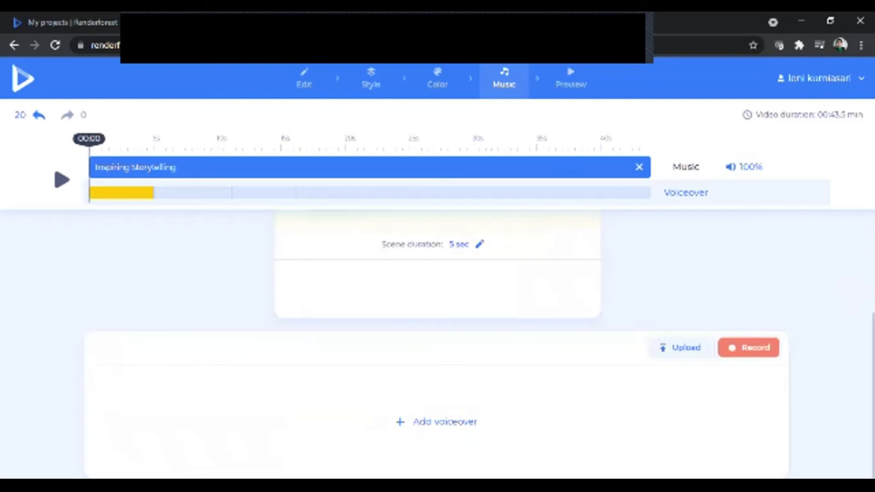
pyautogui.scroll(4, 437, 342)
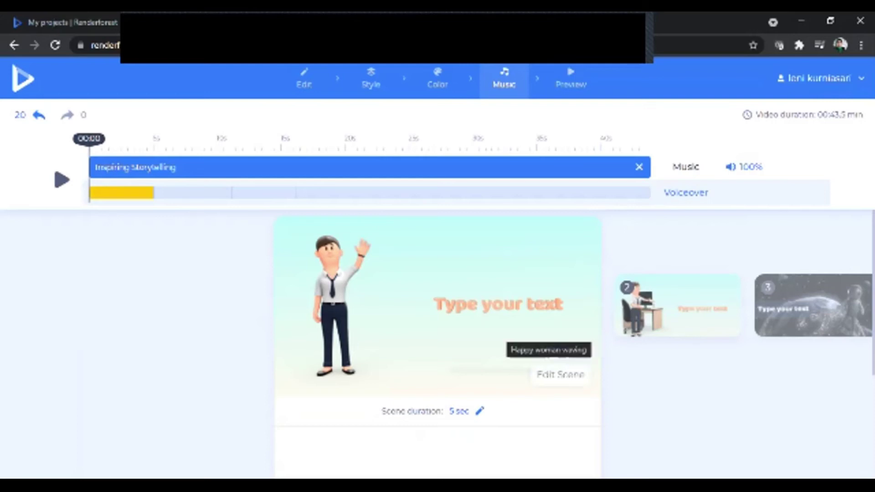
pyautogui.scroll(-4, 437, 342)
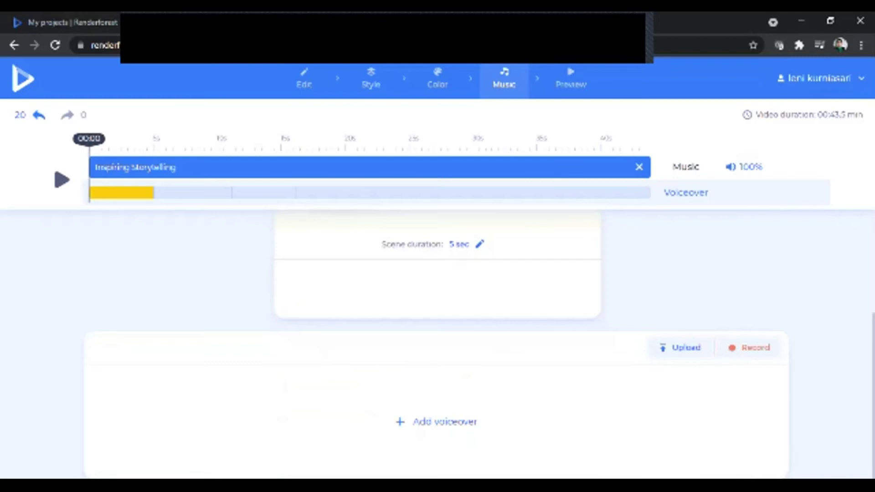
pyautogui.scroll(4, 438, 341)
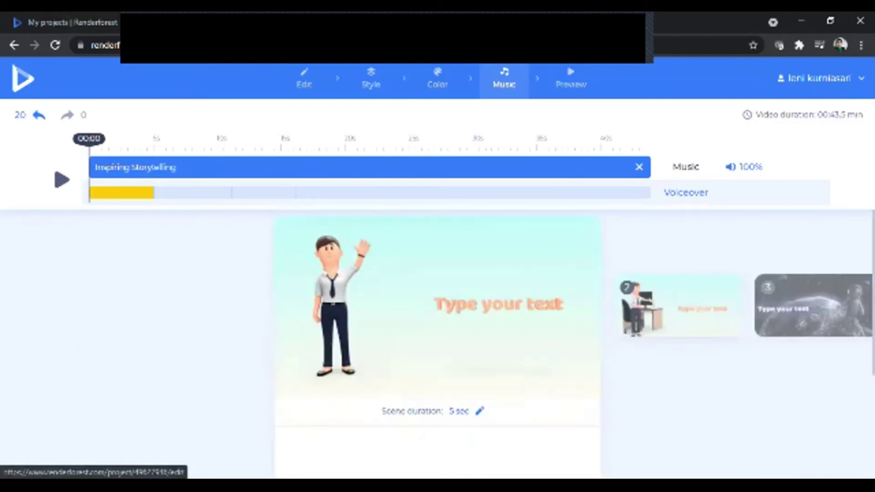
# Return to scene editing and remove the uploaded video from the fifth scene.
pyautogui.click(303, 79)
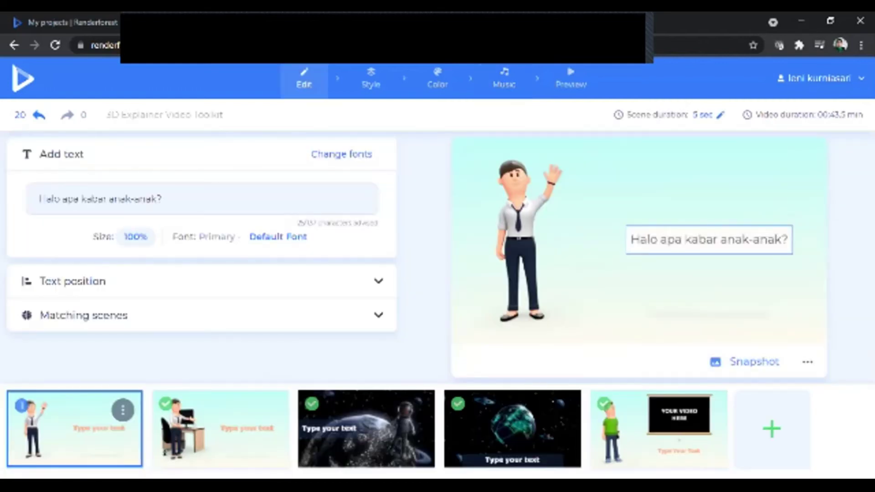
pyautogui.moveTo(659, 428)
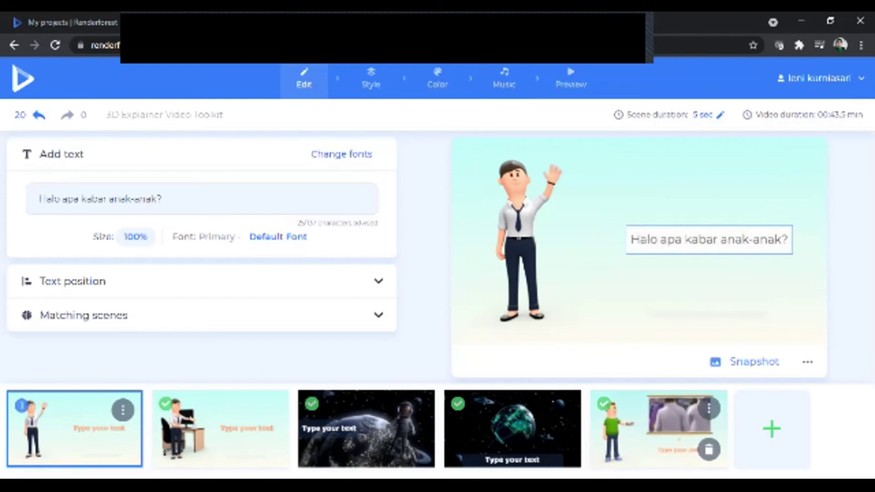
pyautogui.click(658, 429)
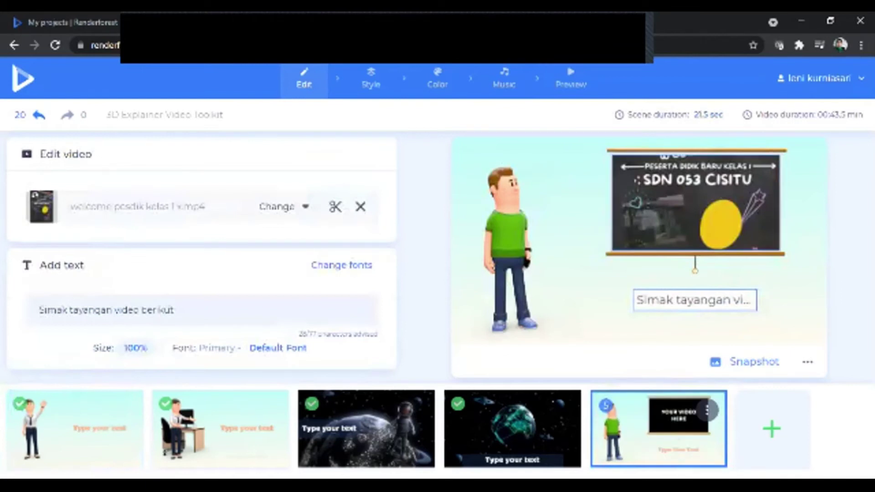
pyautogui.press('Delete')
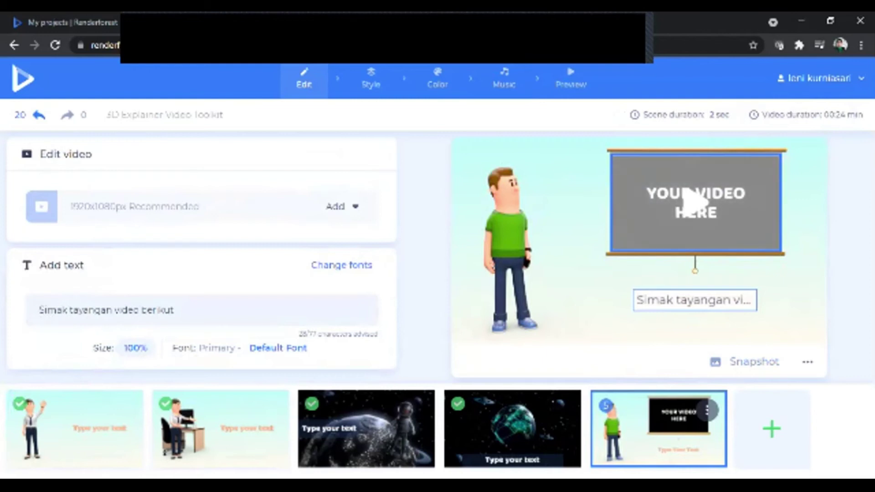
# Upload the video file "welcome pesdik kelas 1 c" from the Videos folder into the fifth scene's board.
pyautogui.click(341, 206)
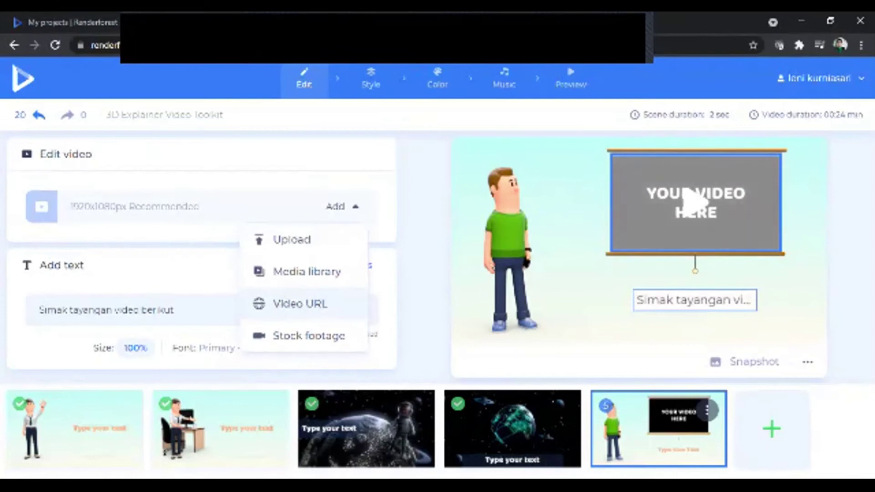
pyautogui.press('Escape')
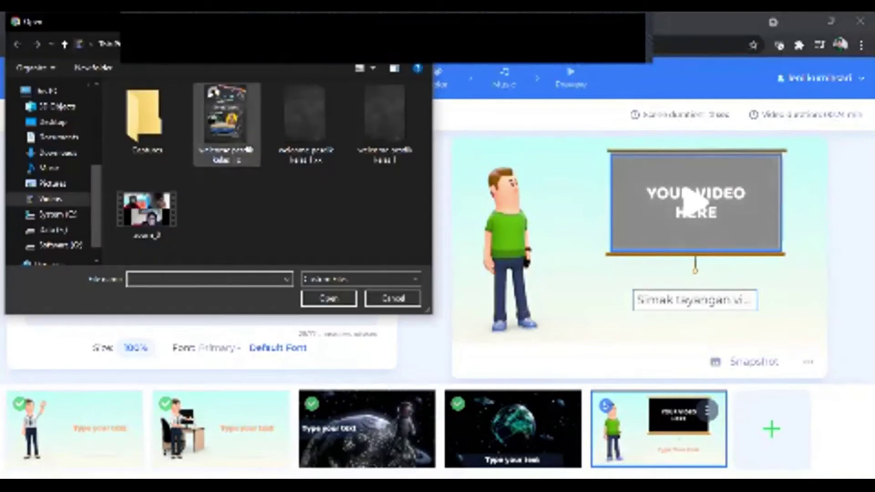
pyautogui.click(226, 118)
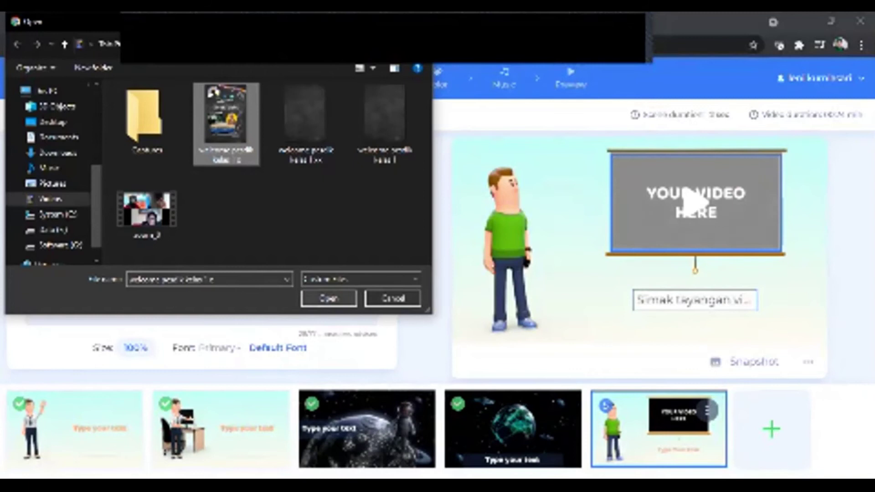
pyautogui.click(329, 298)
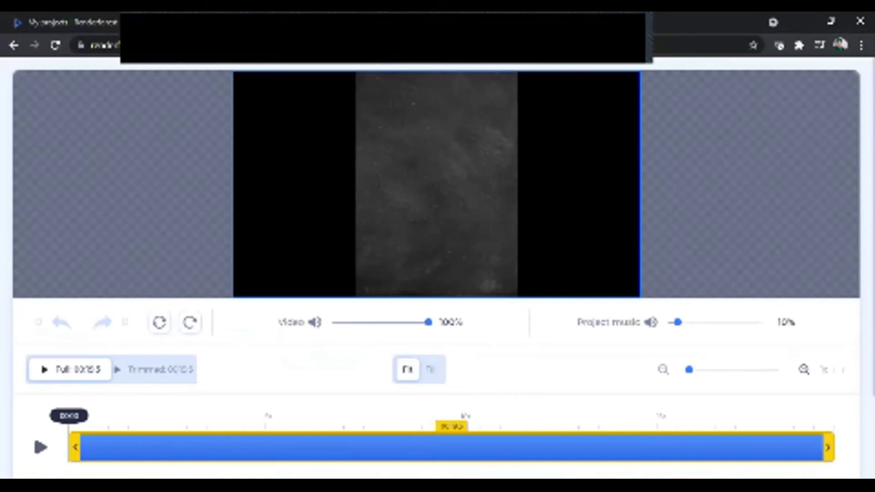
# Try the Fill framing on the uploaded video, set it back to Fit and accept the clip at full length.
pyautogui.scroll(-2, 437, 246)
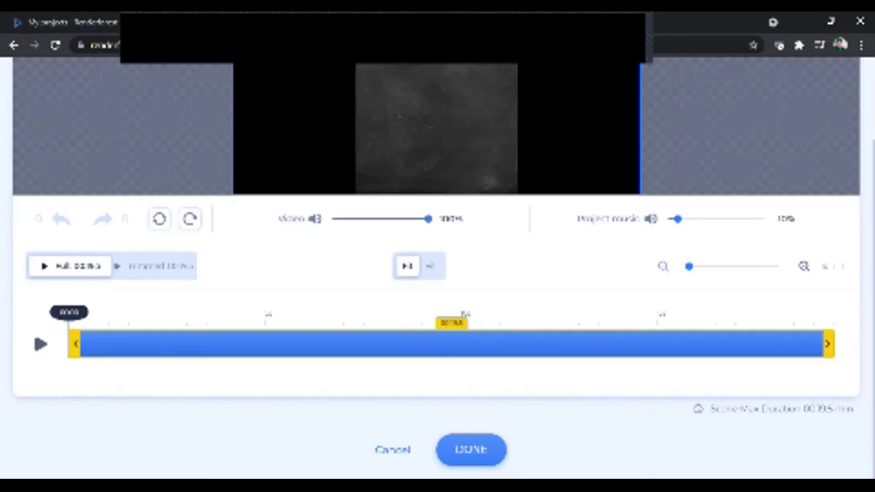
pyautogui.scroll(1, 438, 274)
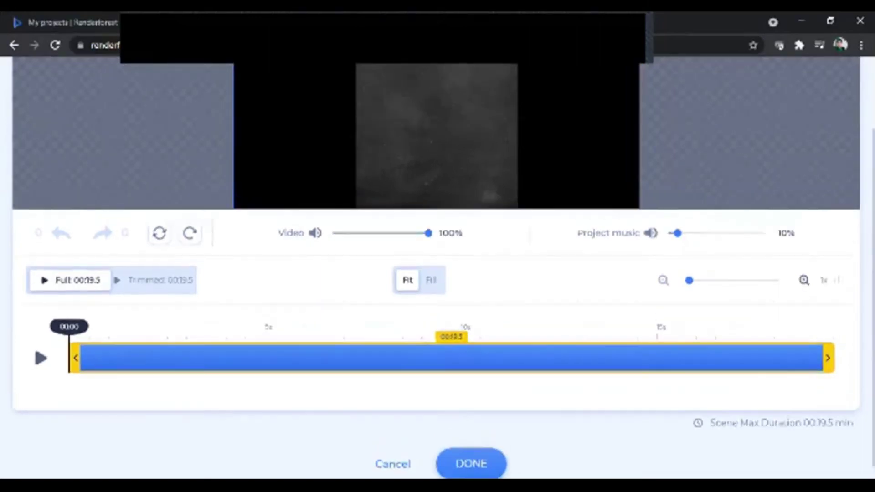
pyautogui.scroll(1, 437, 273)
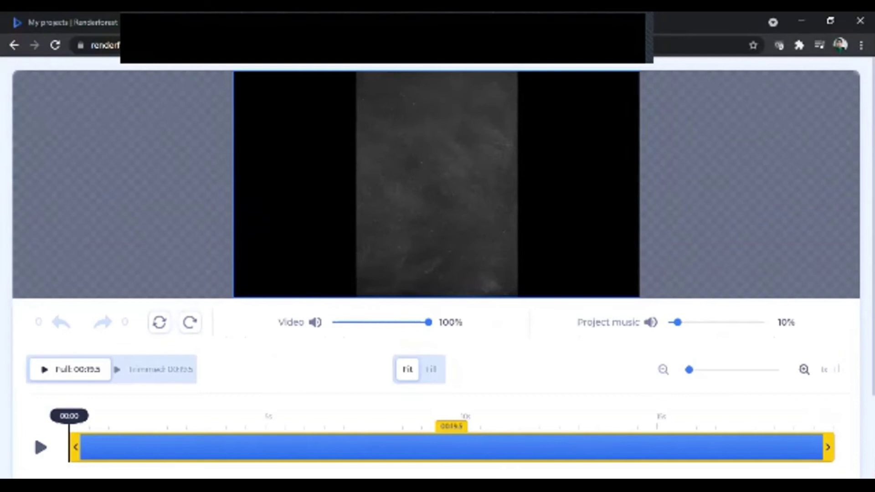
pyautogui.click(430, 369)
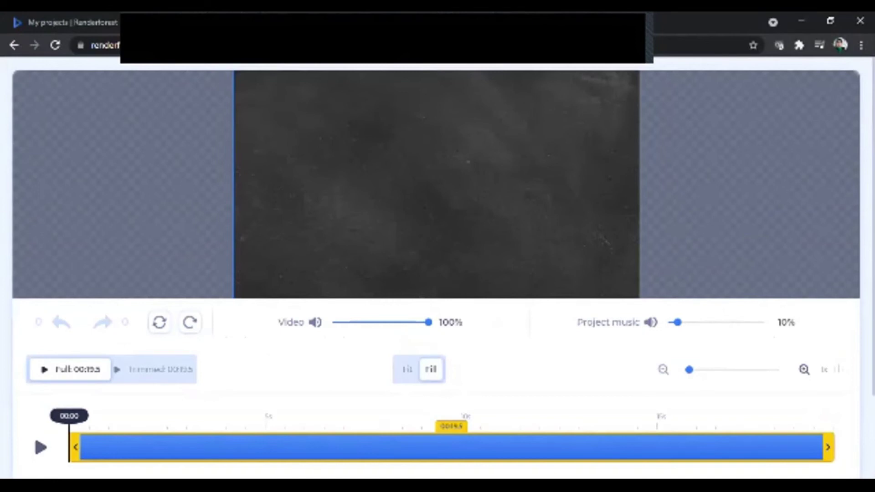
pyautogui.click(408, 370)
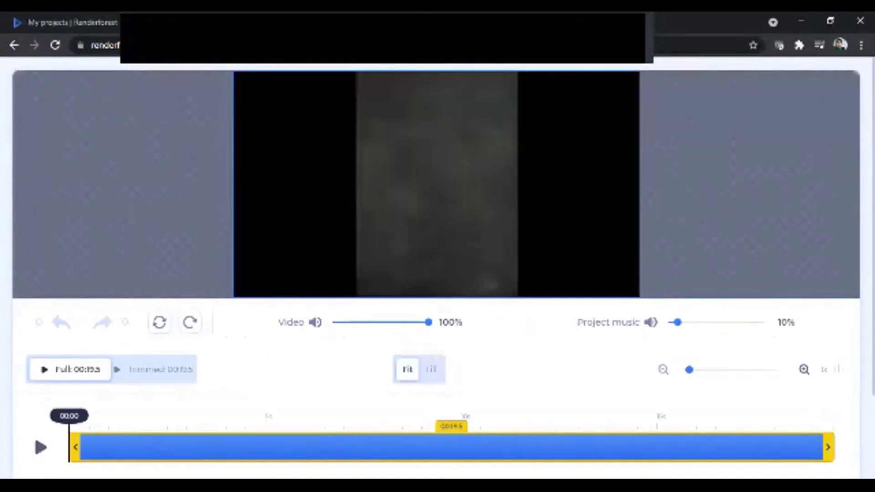
pyautogui.scroll(-2, 437, 273)
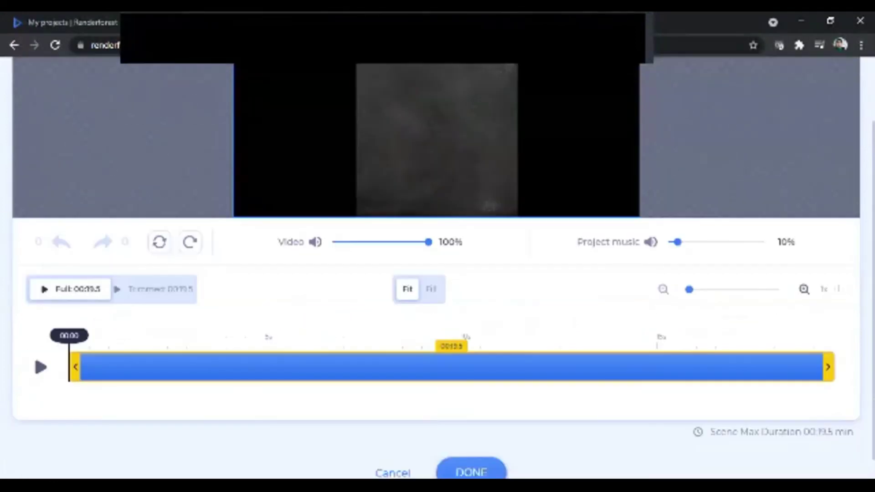
pyautogui.scroll(-1, 436, 273)
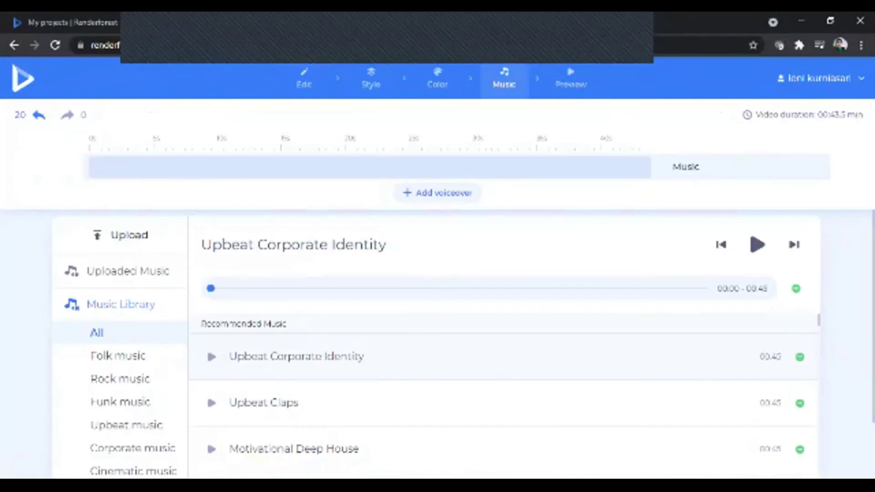
# Look through the tracks in the full music library and in the Folk music category.
pyautogui.scroll(-3, 502, 392)
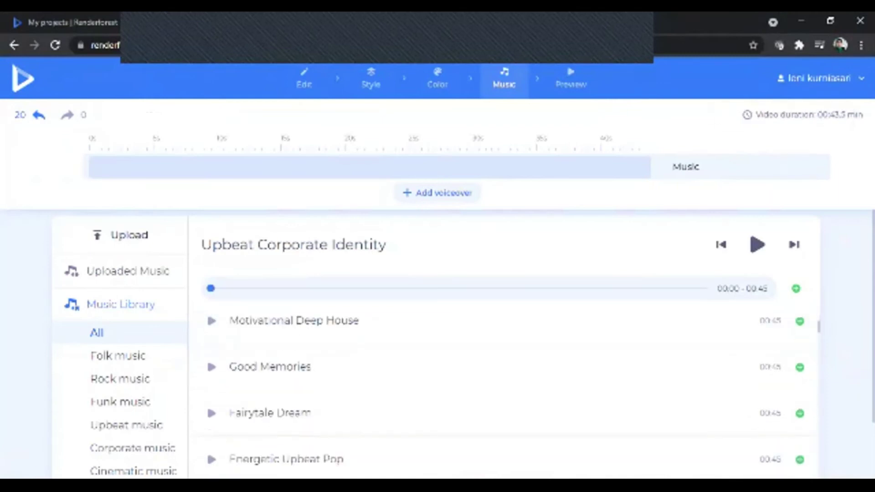
pyautogui.scroll(-10, 502, 392)
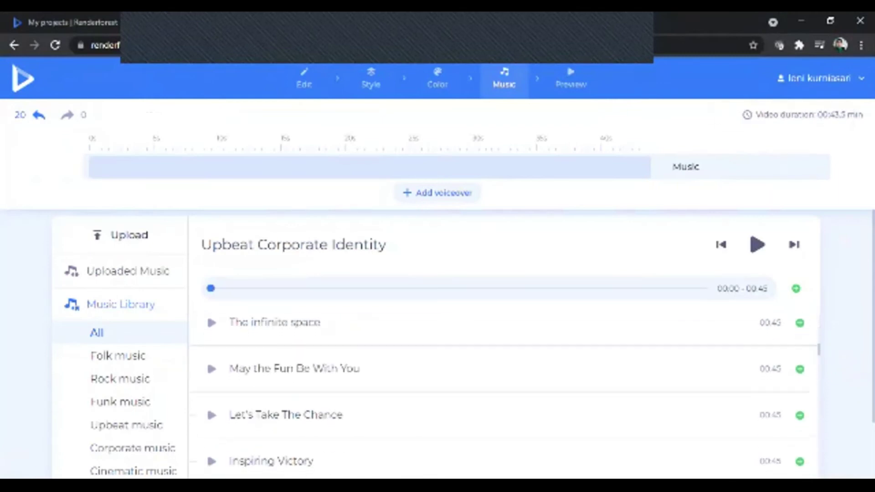
pyautogui.scroll(-3, 502, 392)
pyautogui.scroll(3, 502, 392)
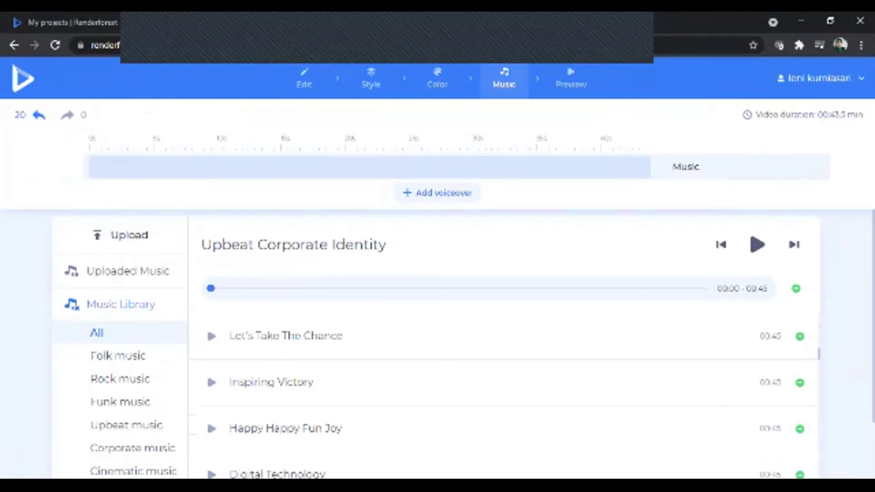
pyautogui.scroll(1, 502, 393)
pyautogui.scroll(-15, 501, 393)
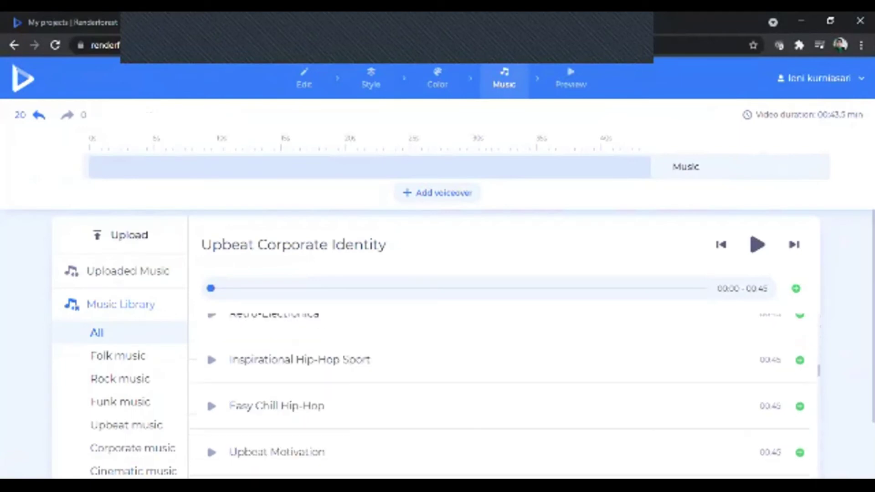
pyautogui.scroll(-10, 501, 392)
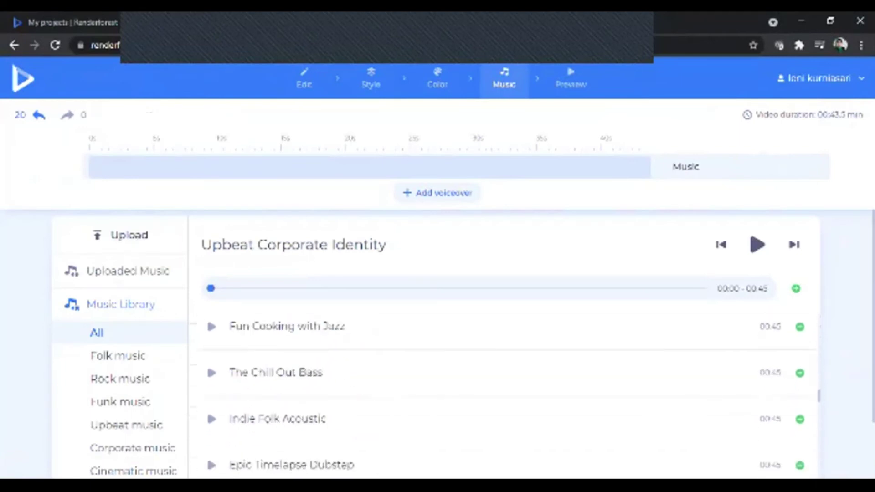
pyautogui.scroll(-5, 501, 392)
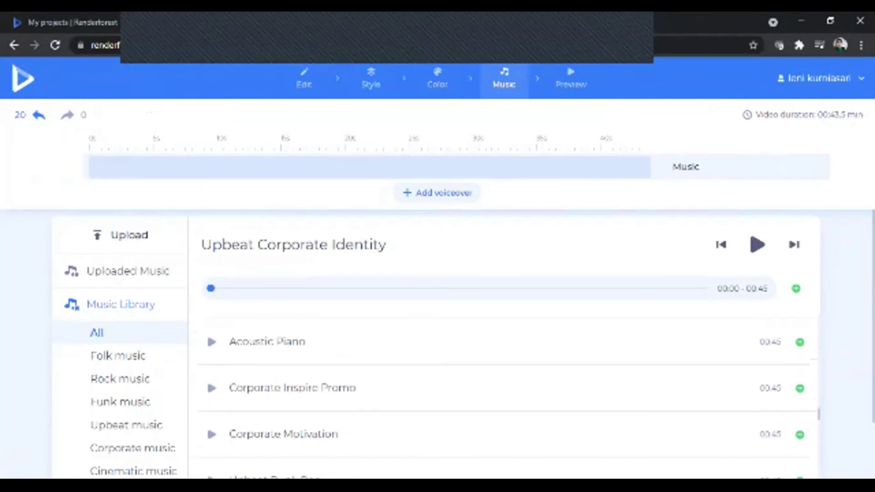
pyautogui.click(118, 355)
pyautogui.scroll(-2, 118, 355)
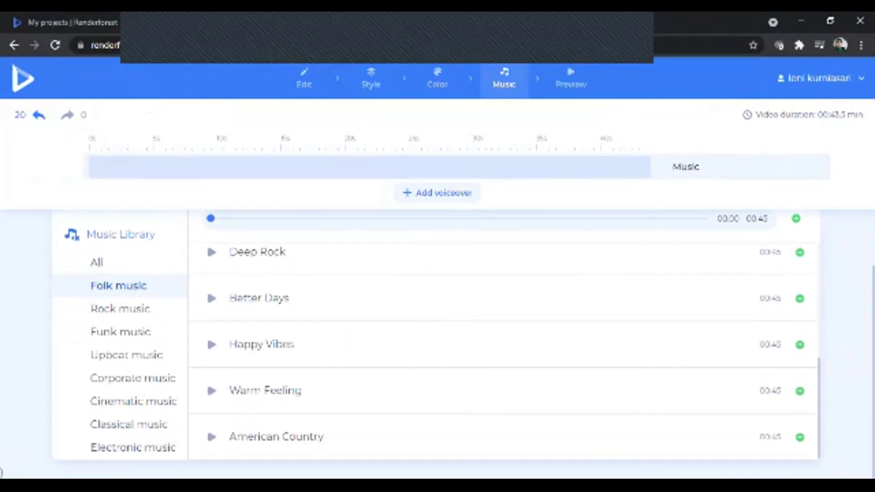
pyautogui.scroll(2, 501, 342)
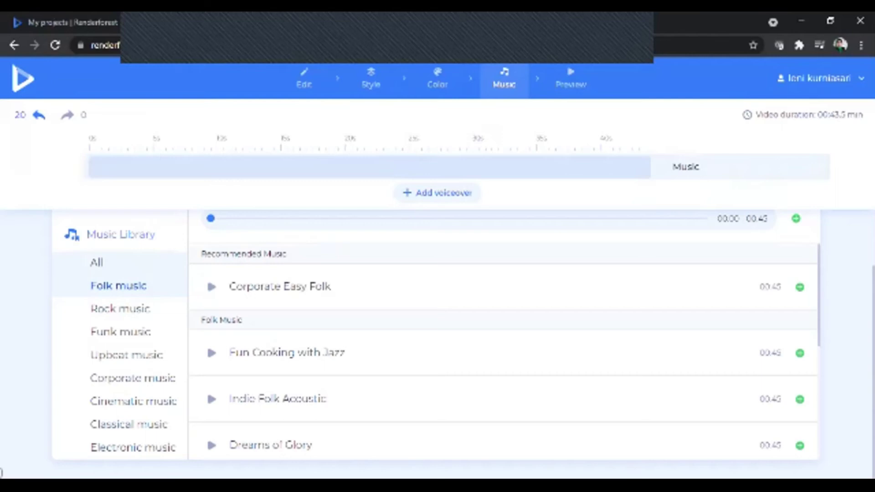
# Preview Inspiring Storytelling from the list of all tracks, add it as the project's background music and play it on the timeline.
pyautogui.click(96, 263)
pyautogui.scroll(2, 501, 365)
pyautogui.scroll(-5, 502, 388)
pyautogui.scroll(-2, 501, 388)
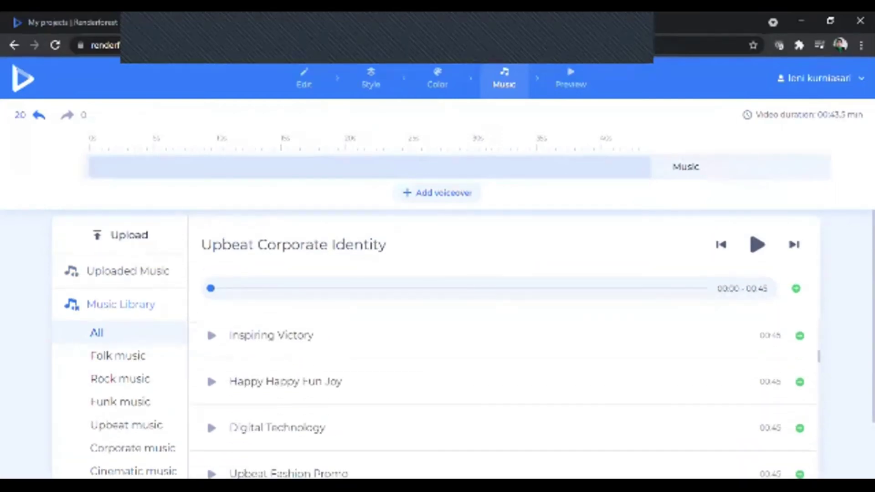
pyautogui.scroll(-4, 501, 387)
pyautogui.scroll(-3, 501, 388)
pyautogui.scroll(3, 501, 387)
pyautogui.scroll(-3, 501, 388)
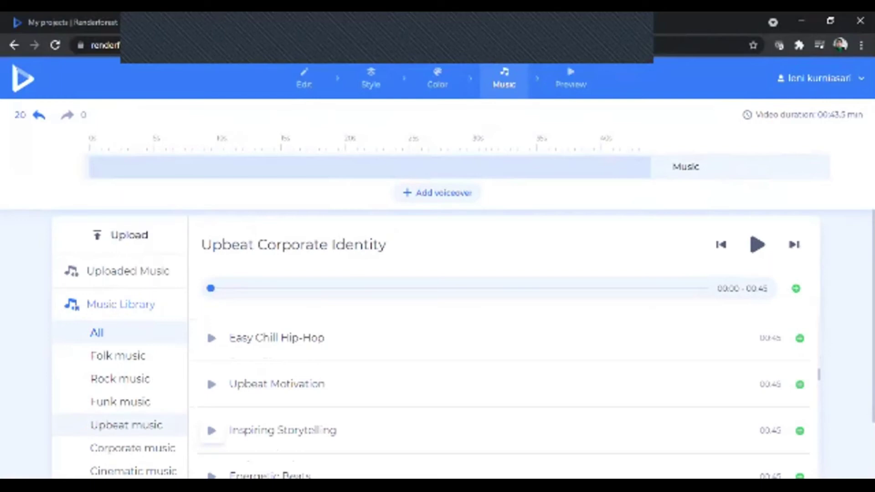
pyautogui.scroll(-2, 436, 345)
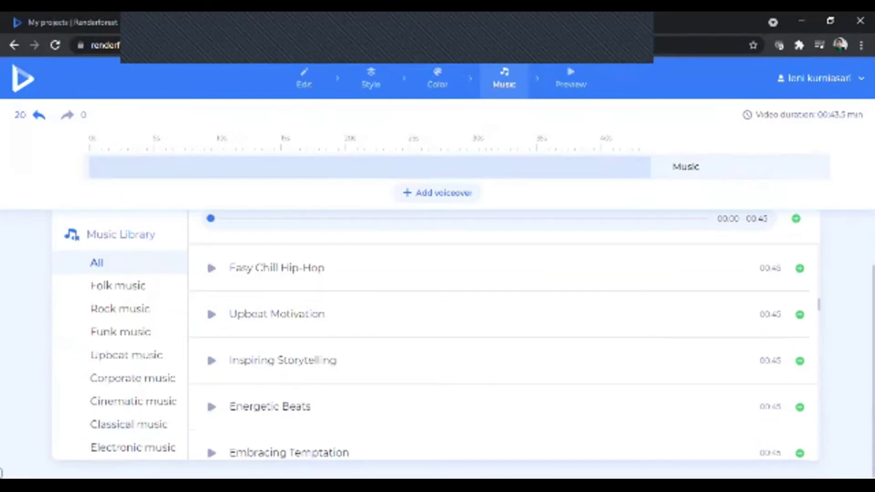
pyautogui.click(211, 361)
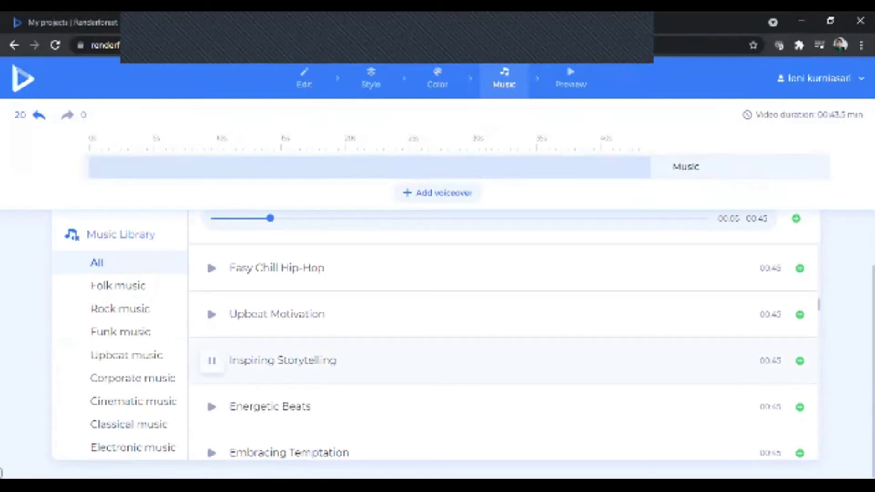
pyautogui.click(211, 360)
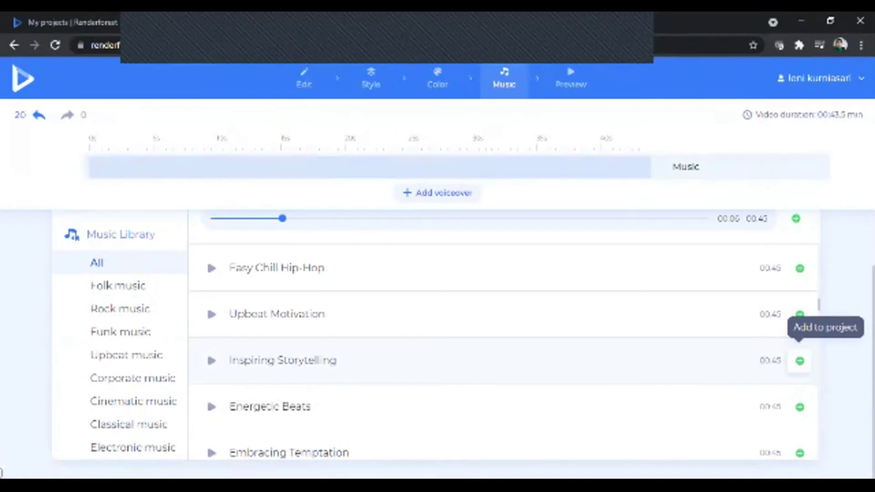
pyautogui.click(800, 361)
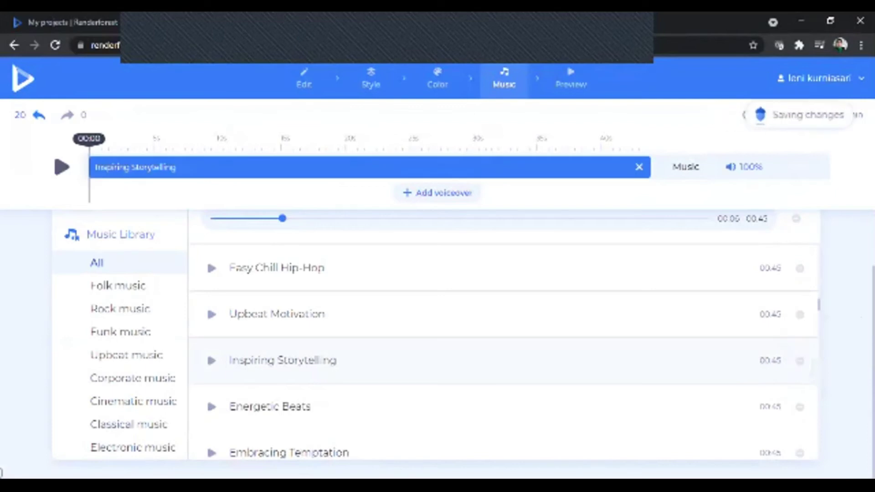
pyautogui.press('space')
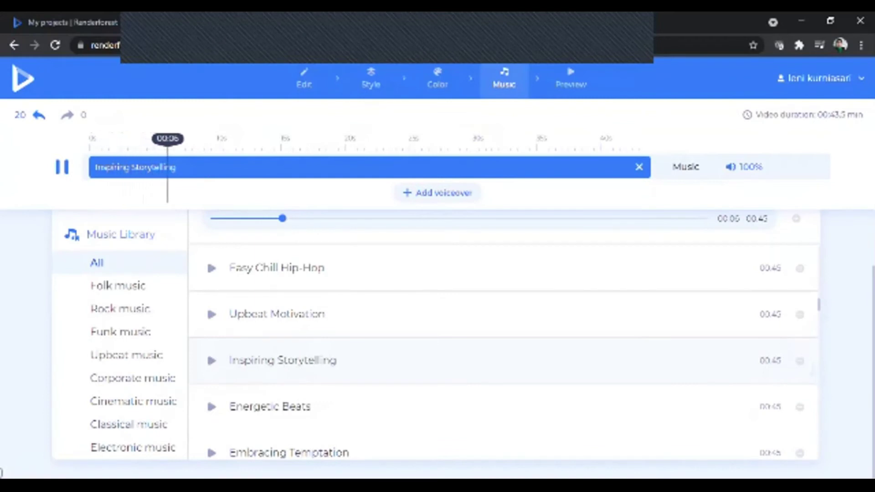
pyautogui.press('space')
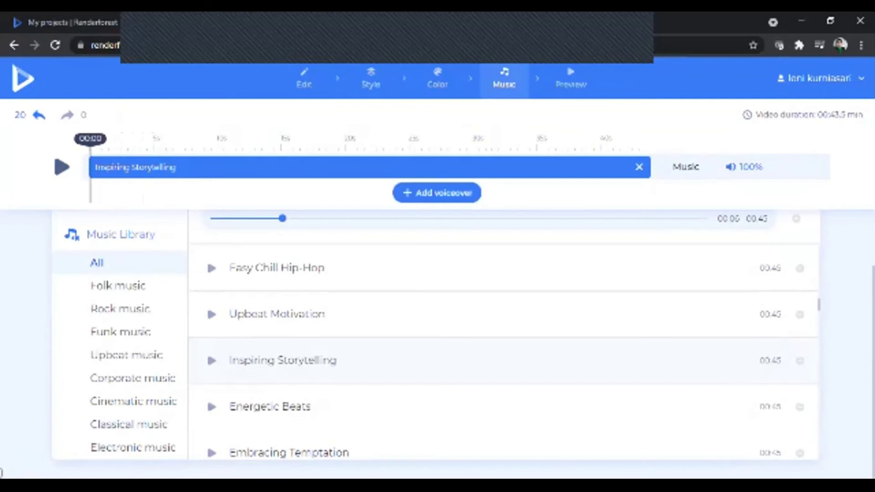
# Open the voiceover track below the background music and review the first scene's preview and the voiceover upload and record options.
pyautogui.click(437, 192)
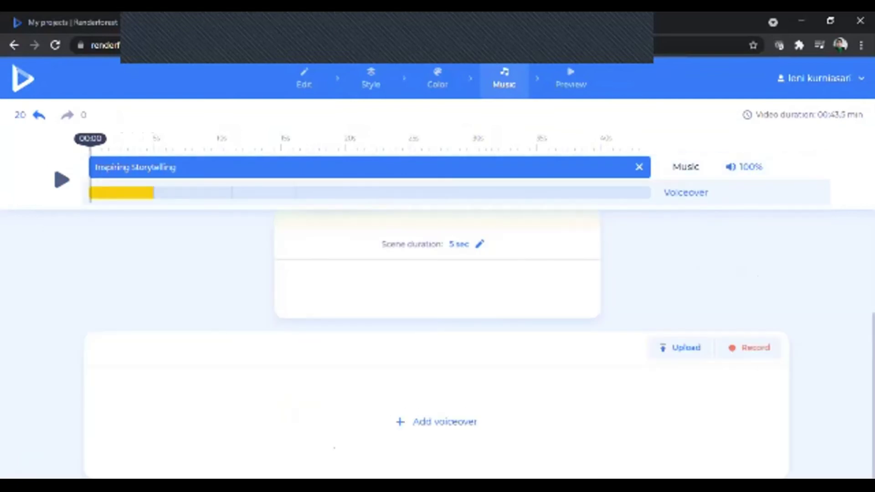
pyautogui.scroll(4, 438, 342)
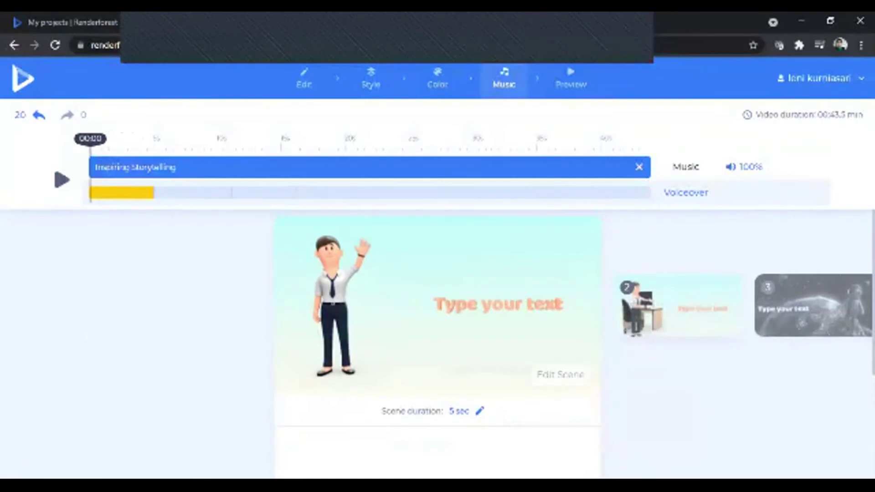
pyautogui.press('Right')
pyautogui.scroll(-2, 438, 319)
pyautogui.scroll(-3, 438, 342)
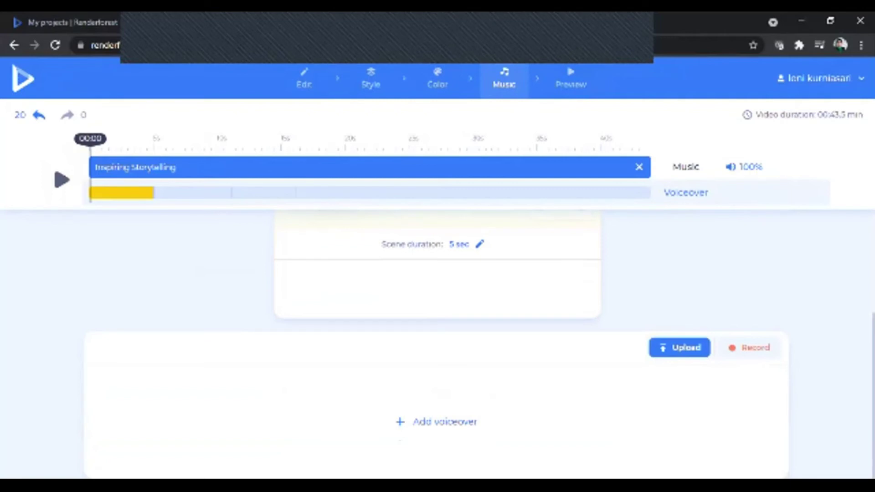
# Allow microphone access, record and save a voiceover of about 5 seconds for the first scene, and listen to the recording.
pyautogui.click(749, 347)
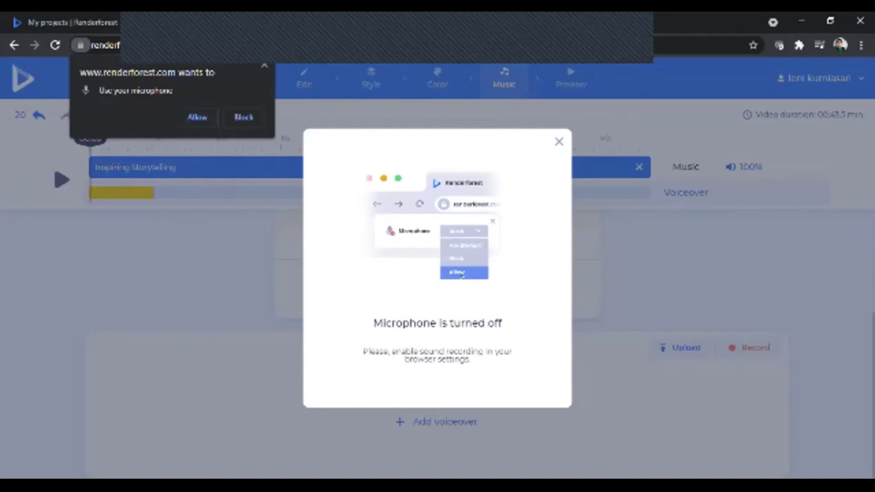
pyautogui.click(197, 117)
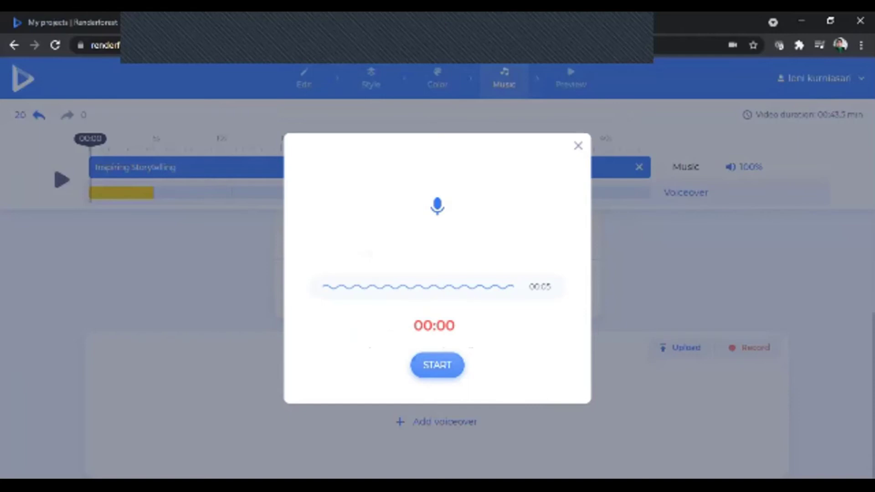
pyautogui.click(437, 365)
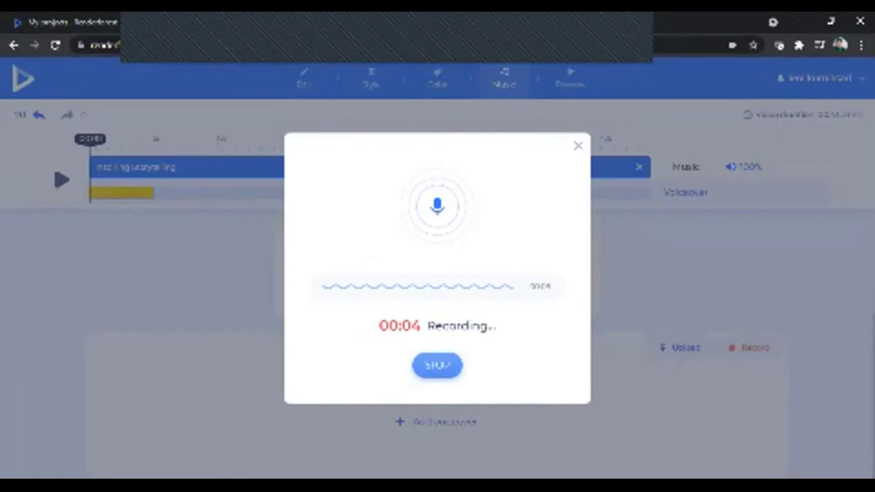
pyautogui.click(437, 365)
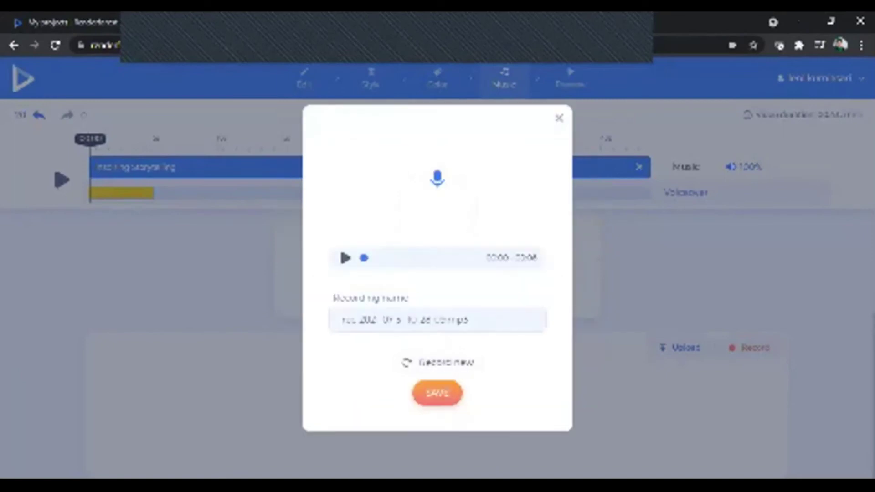
pyautogui.click(437, 393)
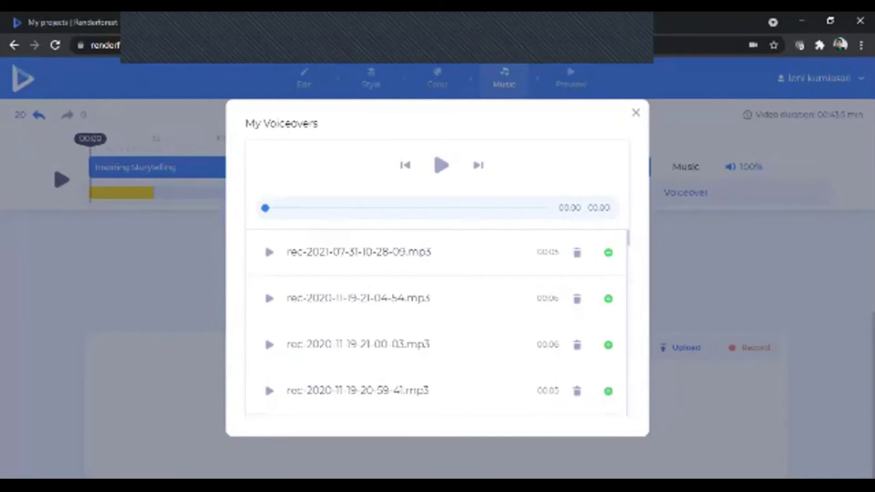
pyautogui.click(269, 252)
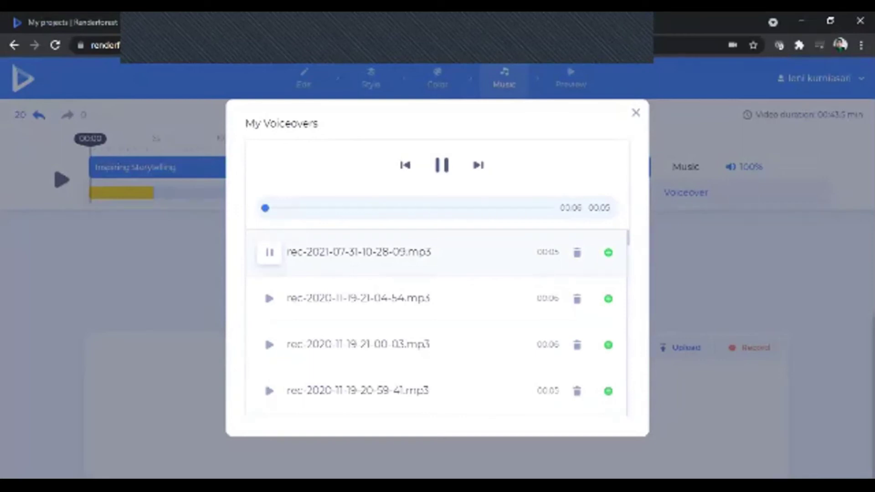
pyautogui.click(269, 252)
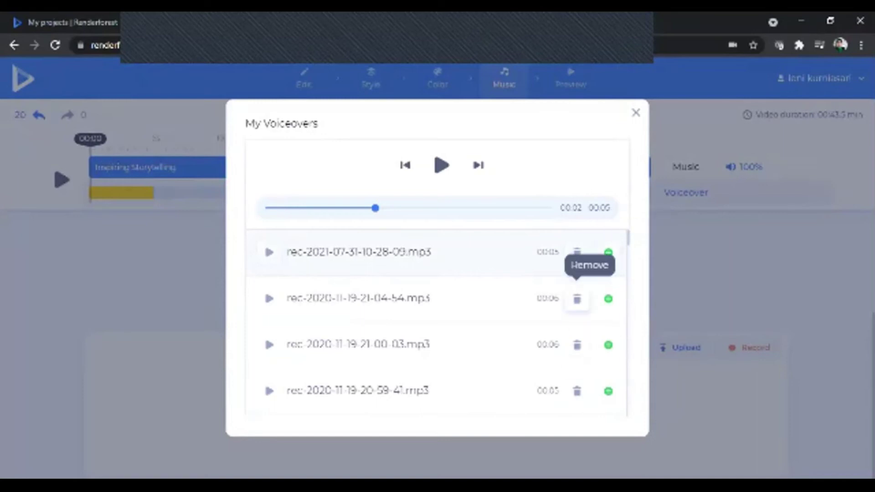
pyautogui.click(577, 299)
pyautogui.click(494, 291)
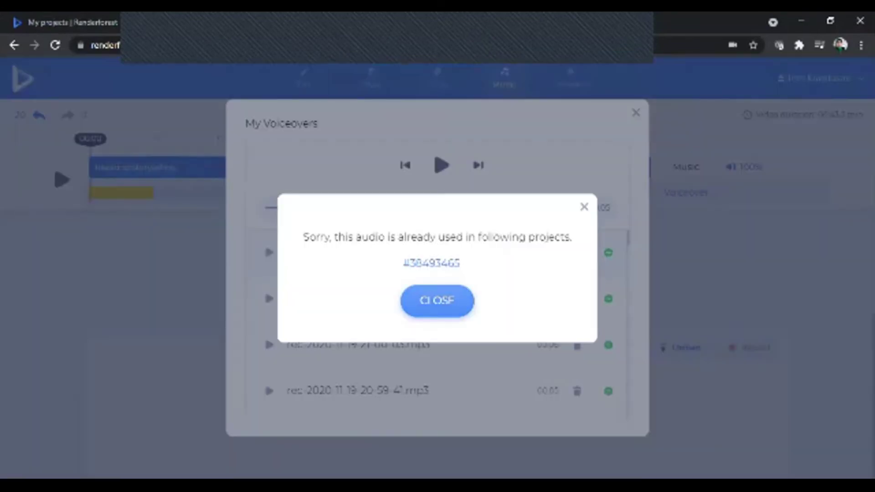
pyautogui.click(436, 300)
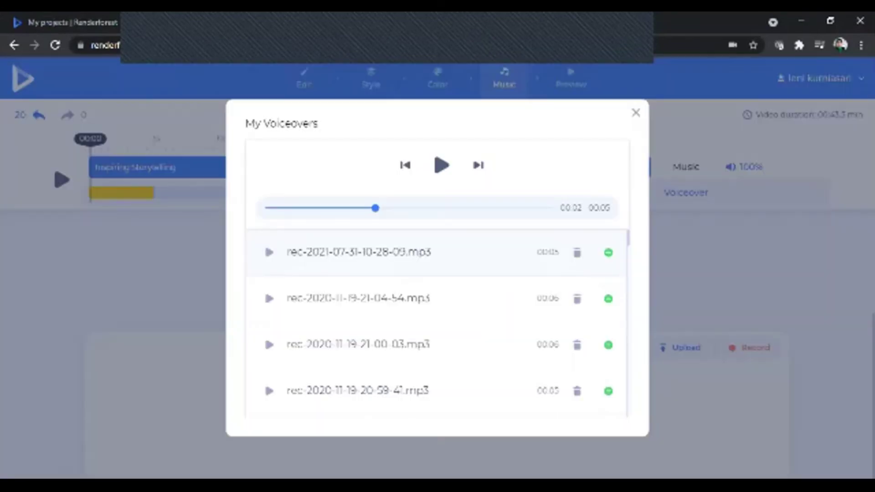
pyautogui.click(608, 252)
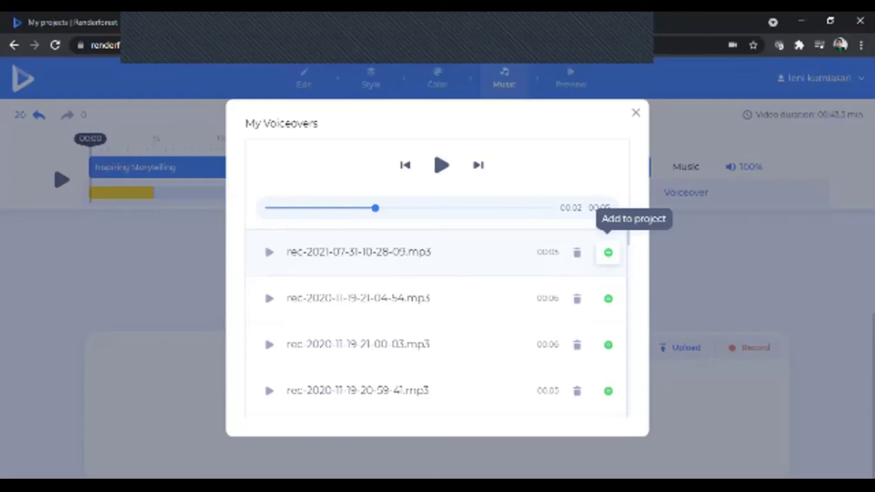
pyautogui.press('space')
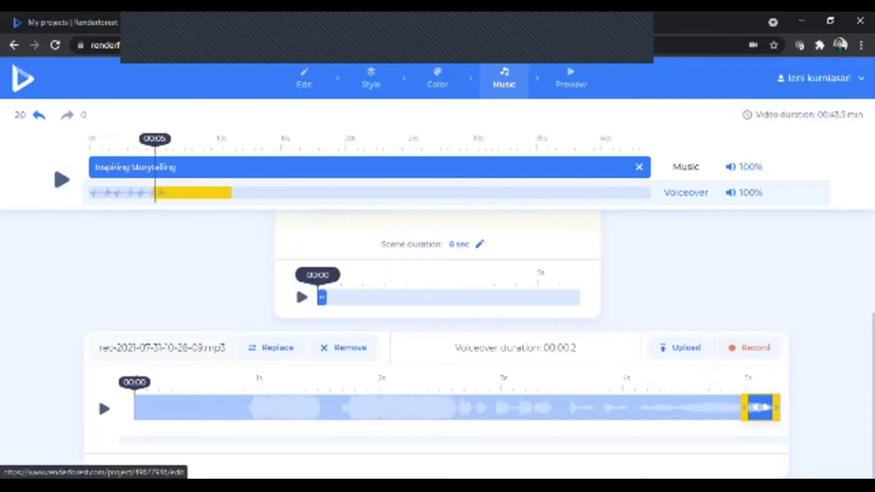
# Return to scene editing and generate a snapshot of the first scene.
pyautogui.click(304, 79)
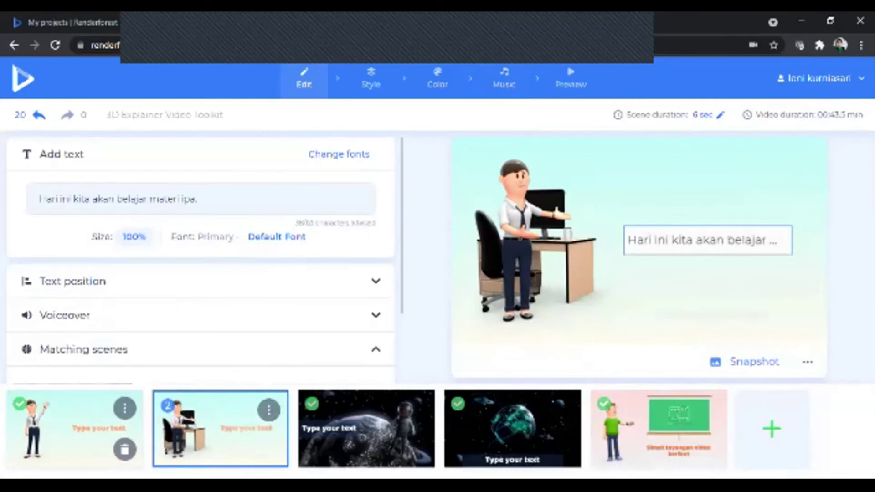
pyautogui.click(68, 428)
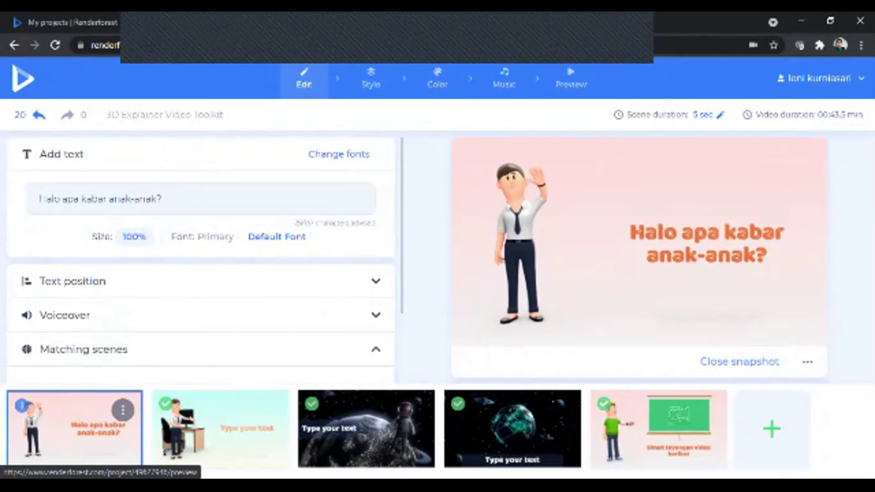
# Open the video's preview and export options, start exporting the project and check the export progress.
pyautogui.click(571, 78)
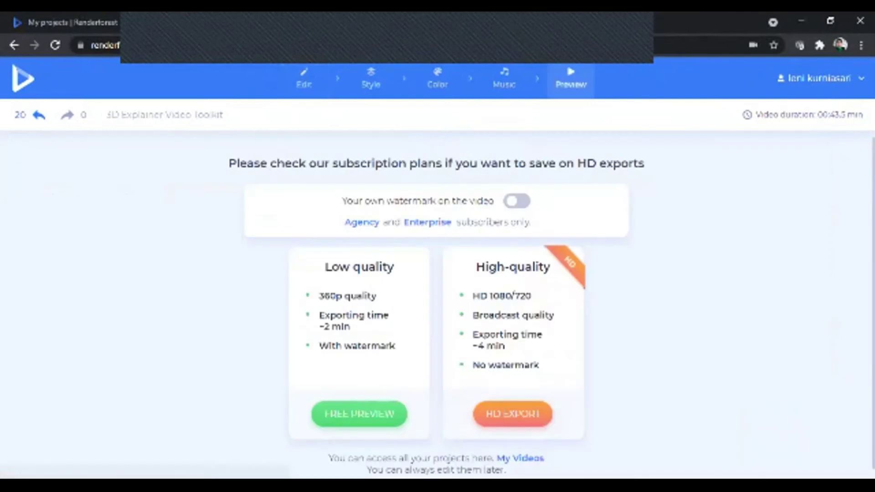
pyautogui.scroll(-1, 437, 301)
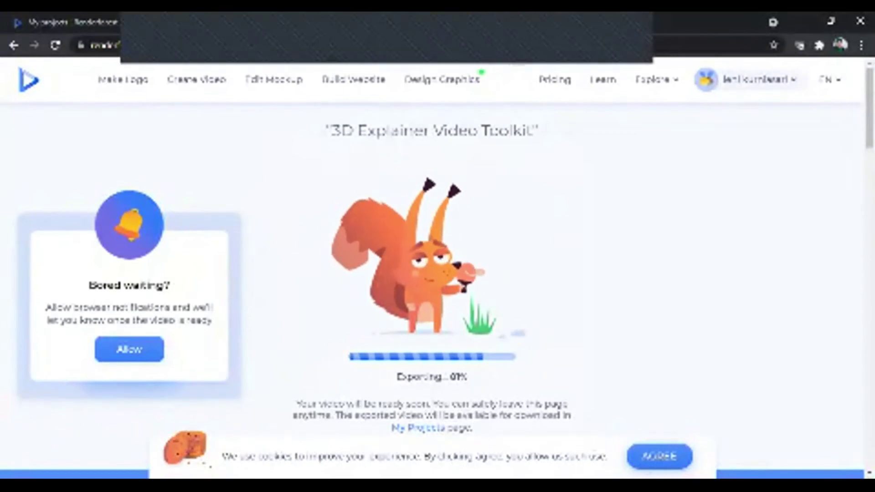
pyautogui.scroll(-3, 432, 269)
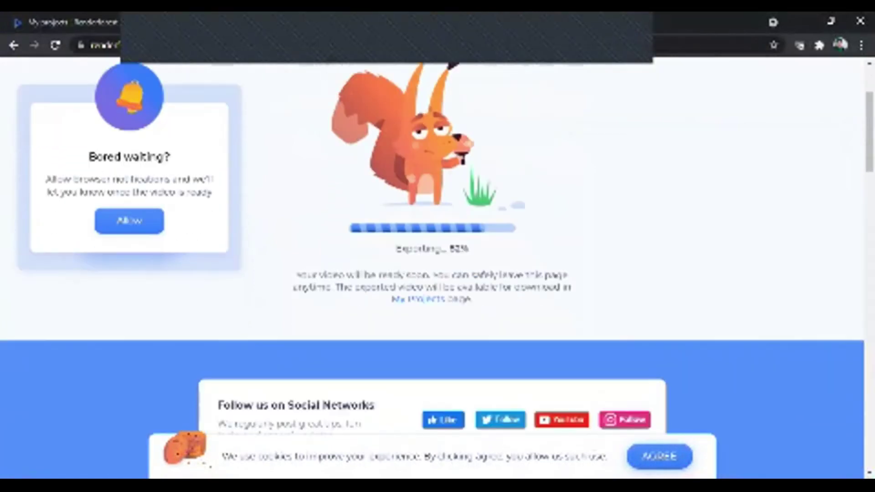
# Play the exported 3D Explainer Video Toolkit video from its result page and watch it in full screen.
pyautogui.scroll(3, 432, 268)
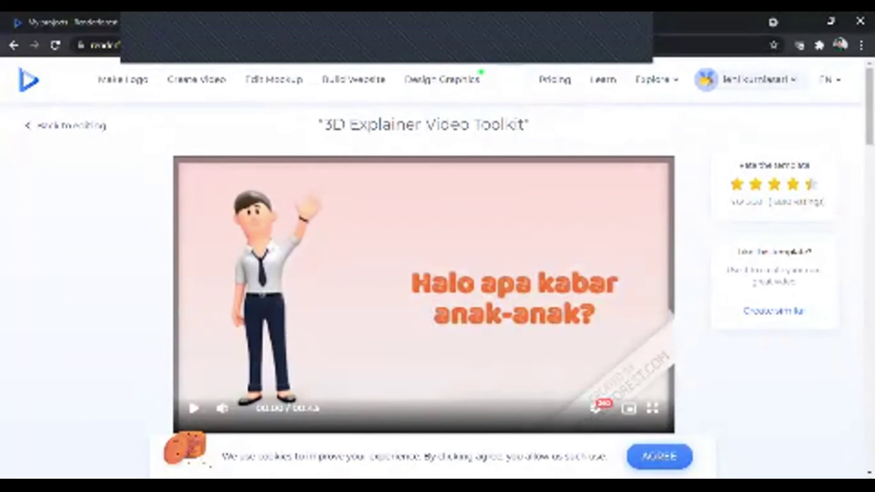
pyautogui.scroll(-4, 437, 269)
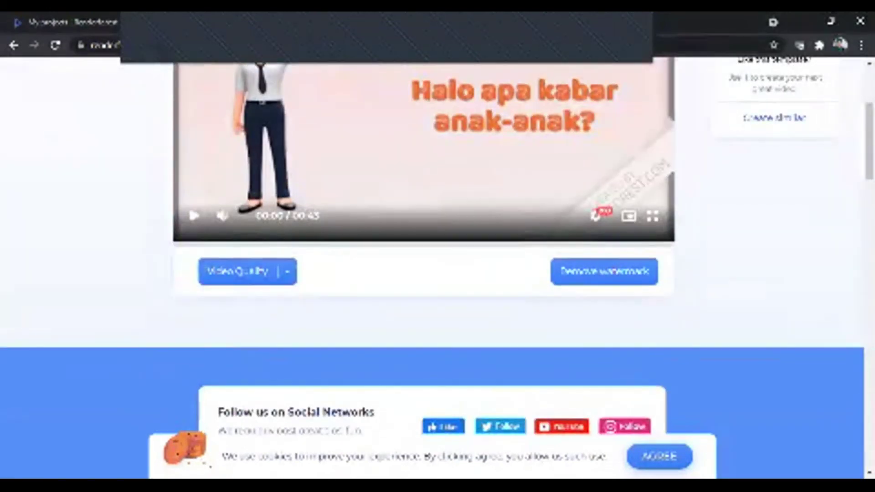
pyautogui.scroll(4, 438, 269)
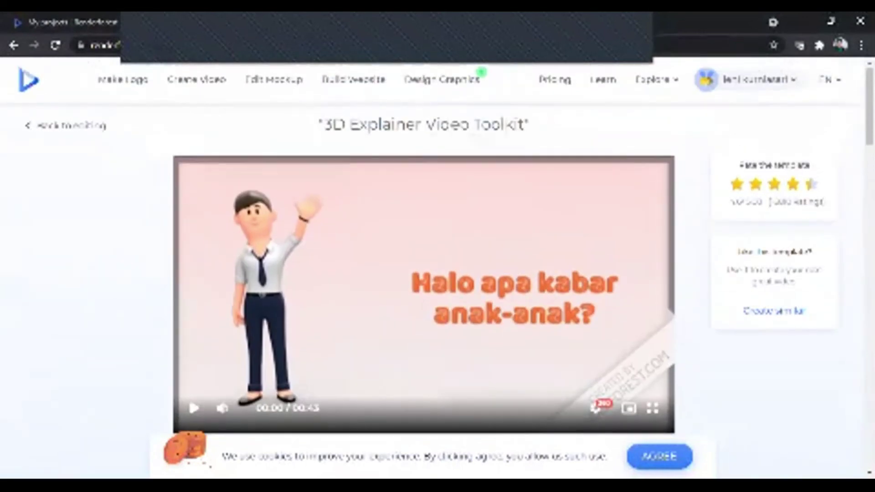
pyautogui.scroll(-3, 437, 269)
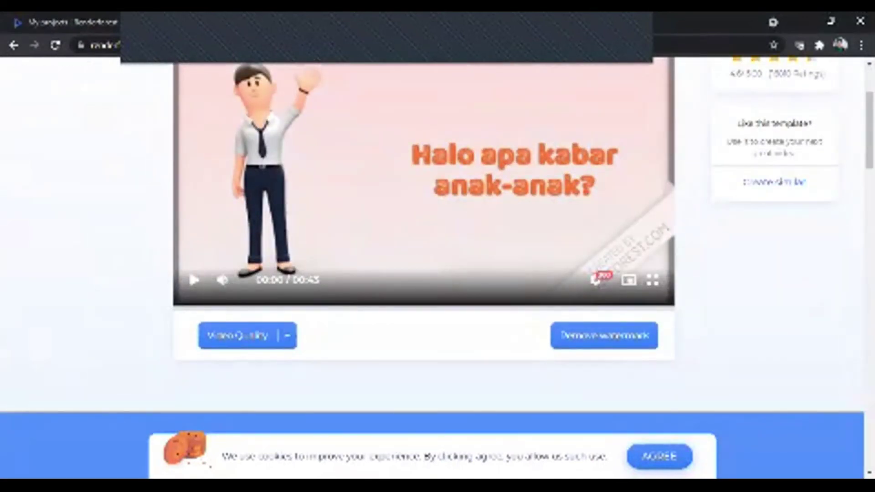
pyautogui.press('space')
pyautogui.scroll(1, 424, 228)
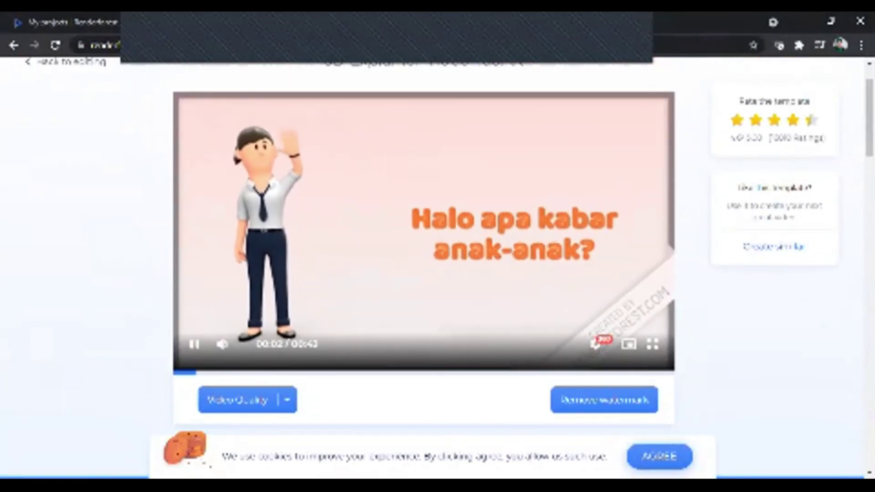
pyautogui.click(653, 345)
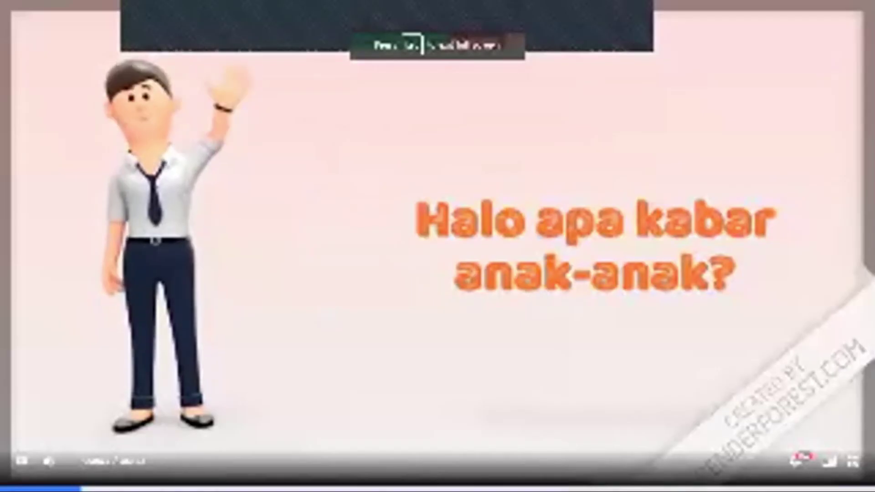